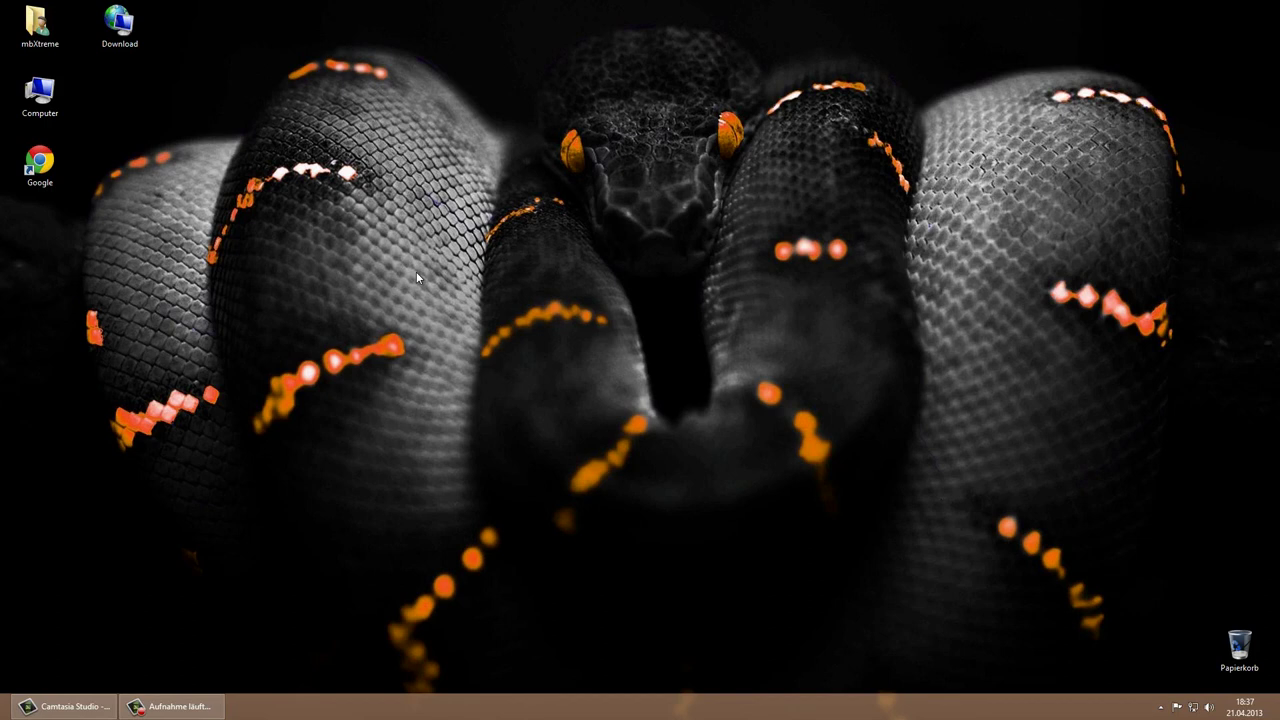
Open the World of Warcraft folder on local drive D:.
double_click(70, 105)
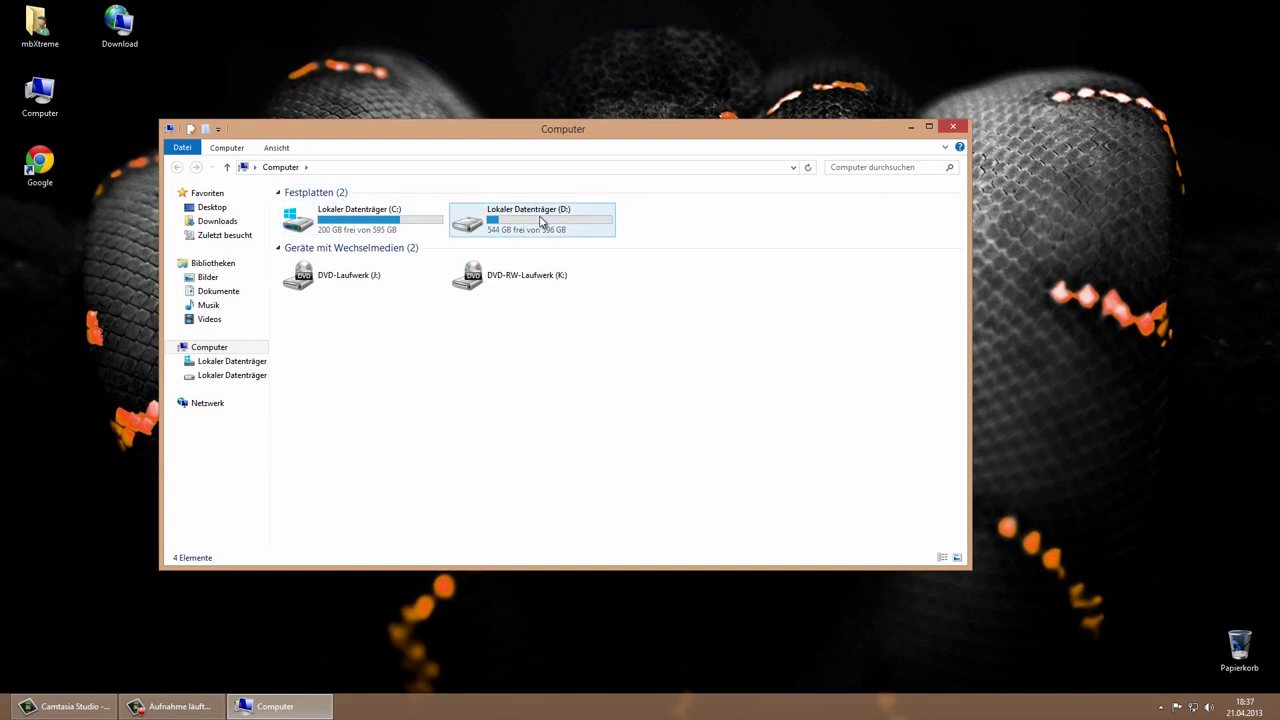
double_click(535, 218)
left_click(347, 268)
double_click(347, 268)
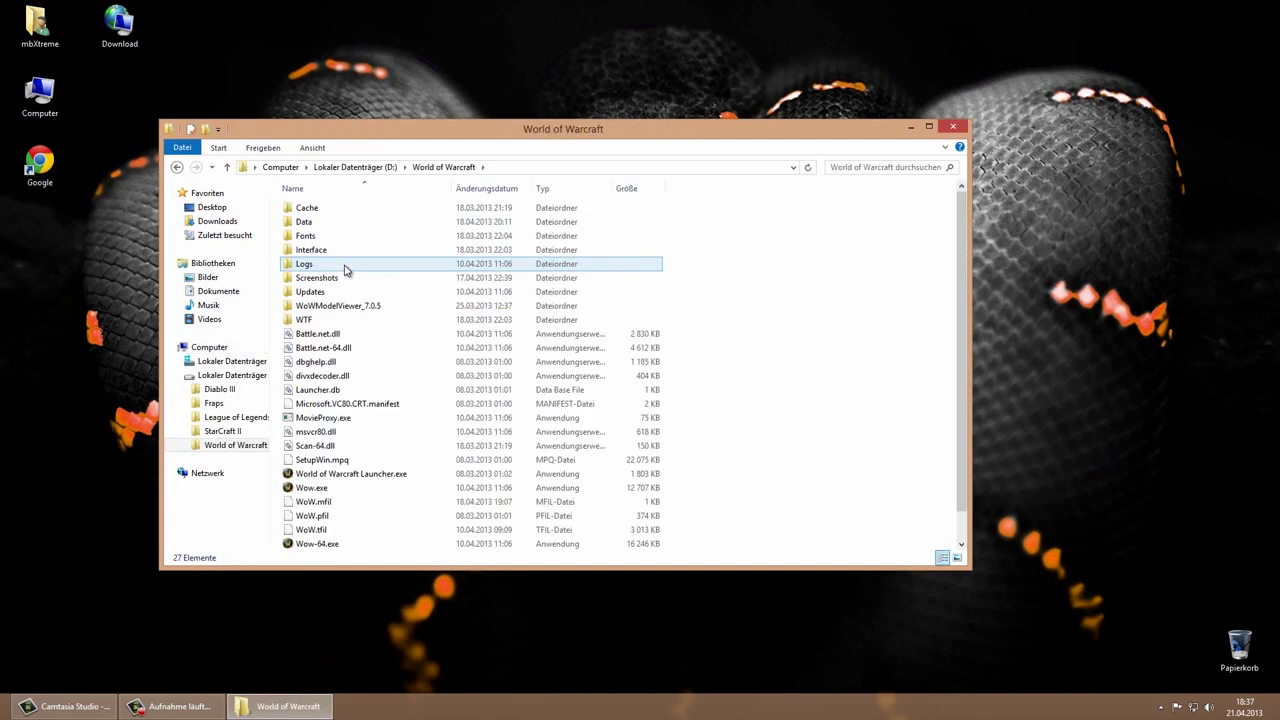
Copy the Interface and WTF folders from the World of Warcraft folder.
left_click(313, 322)
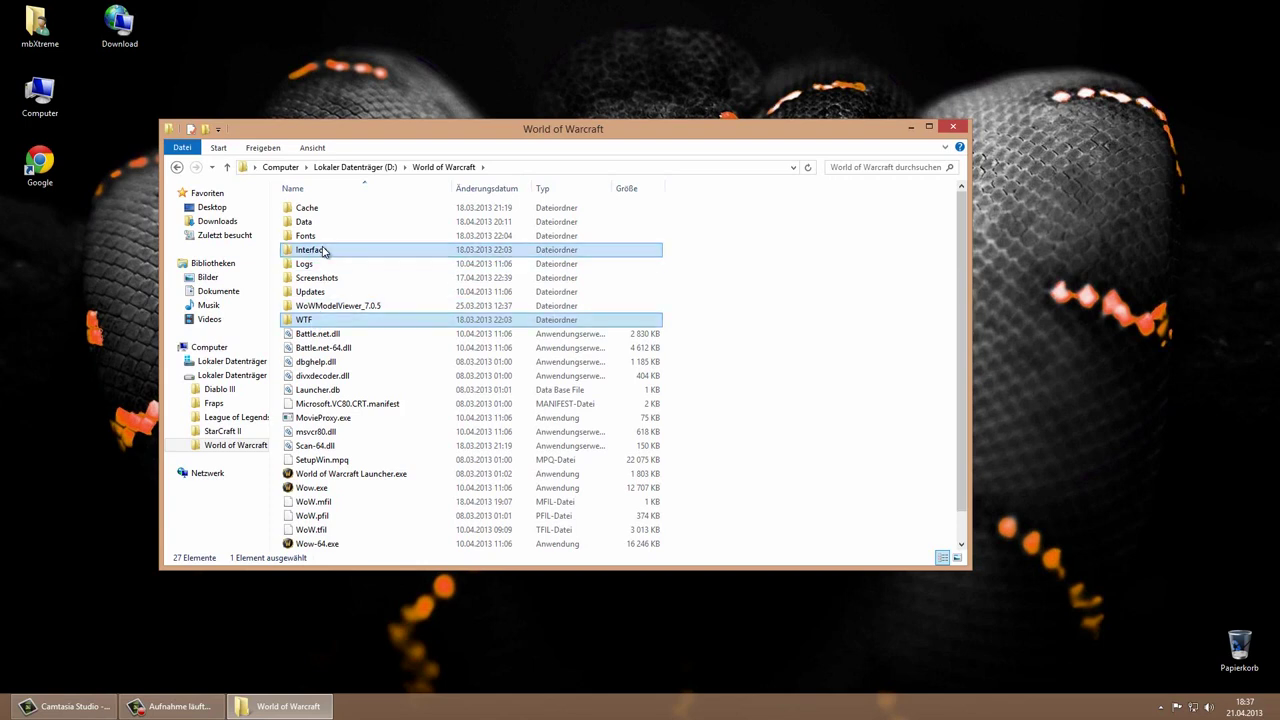
right_click(358, 262)
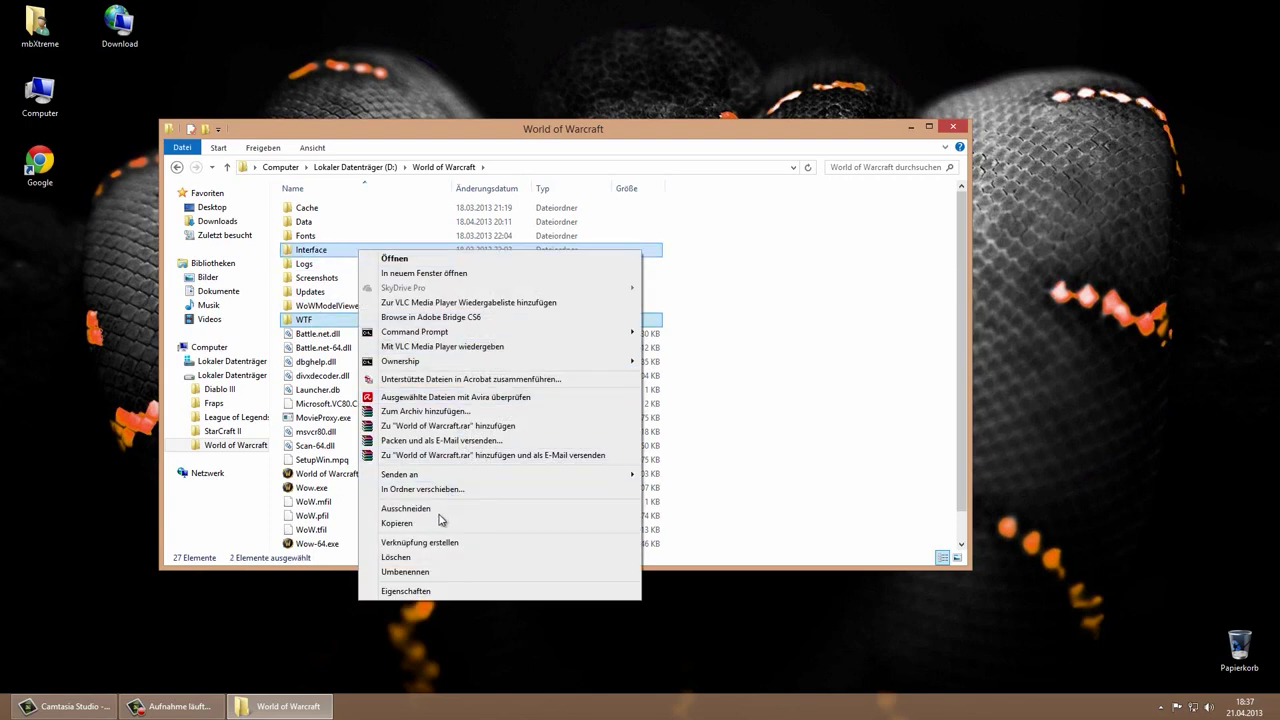
left_click(436, 525)
Create a new folder named Interface_Backup in the World of Warcraft folder.
right_click(768, 349)
mouse_move(820, 540)
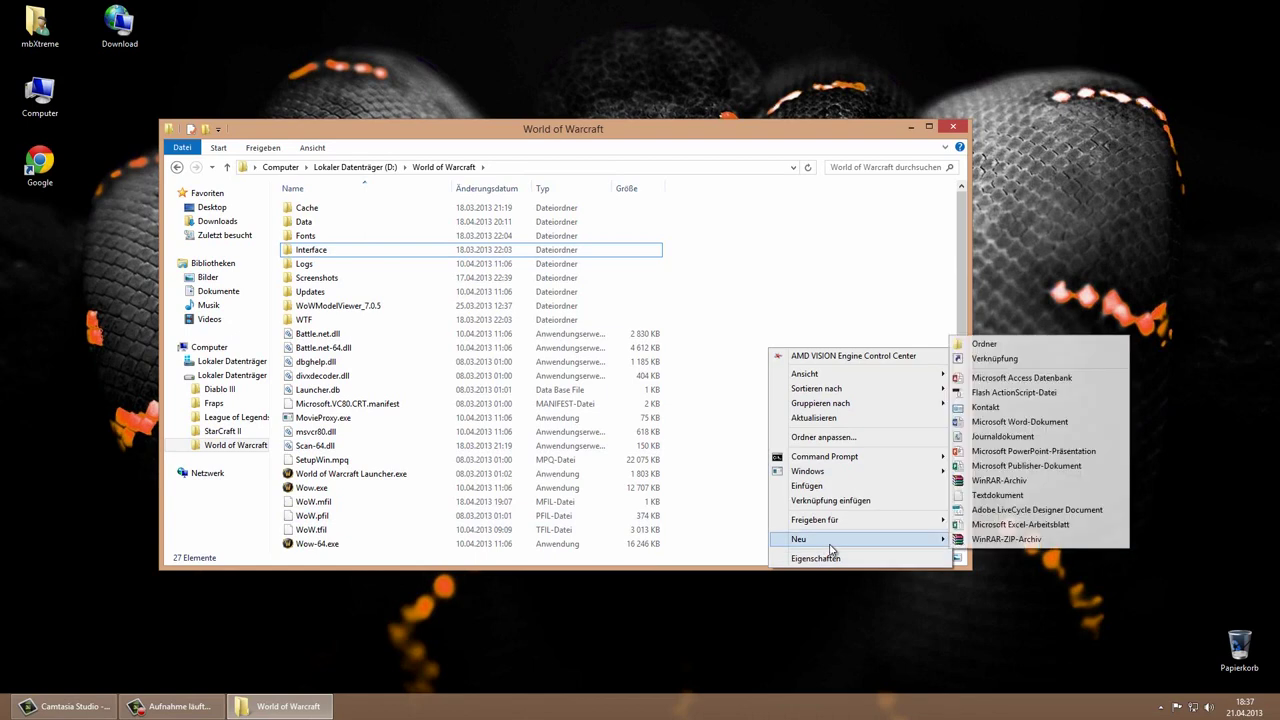
left_click(992, 344)
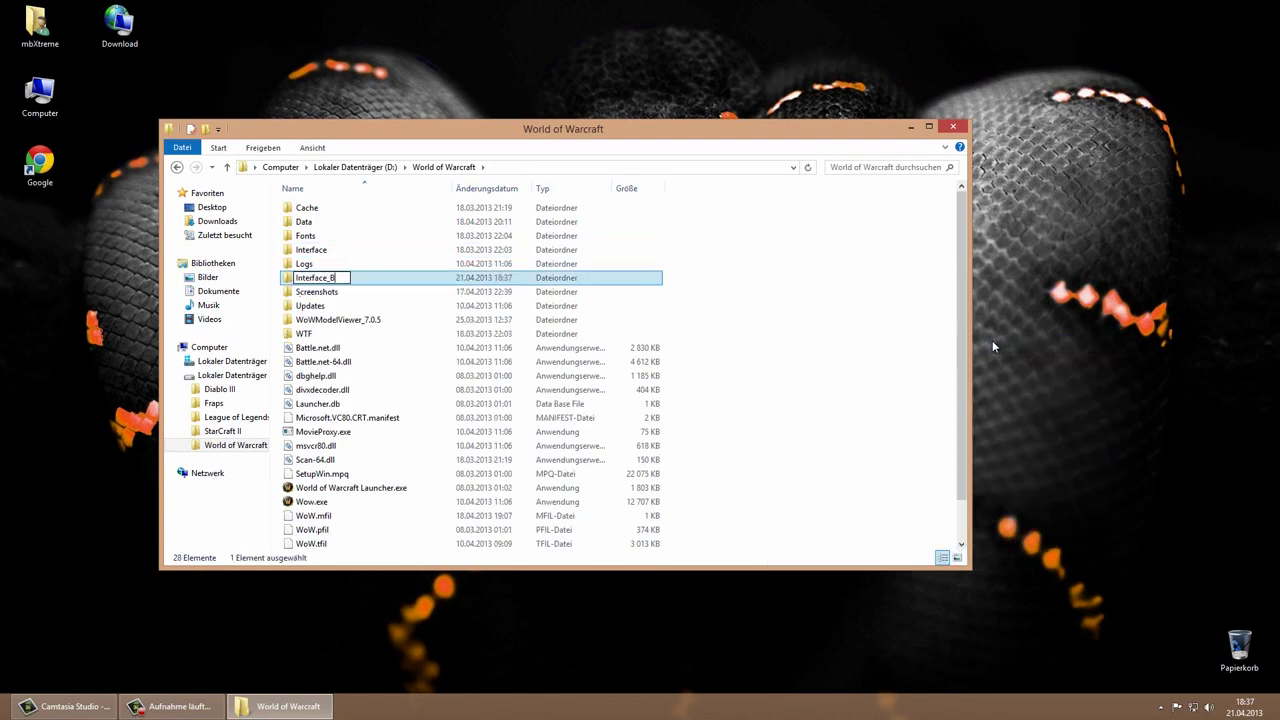
type("Interface_Backup")
key("Return")
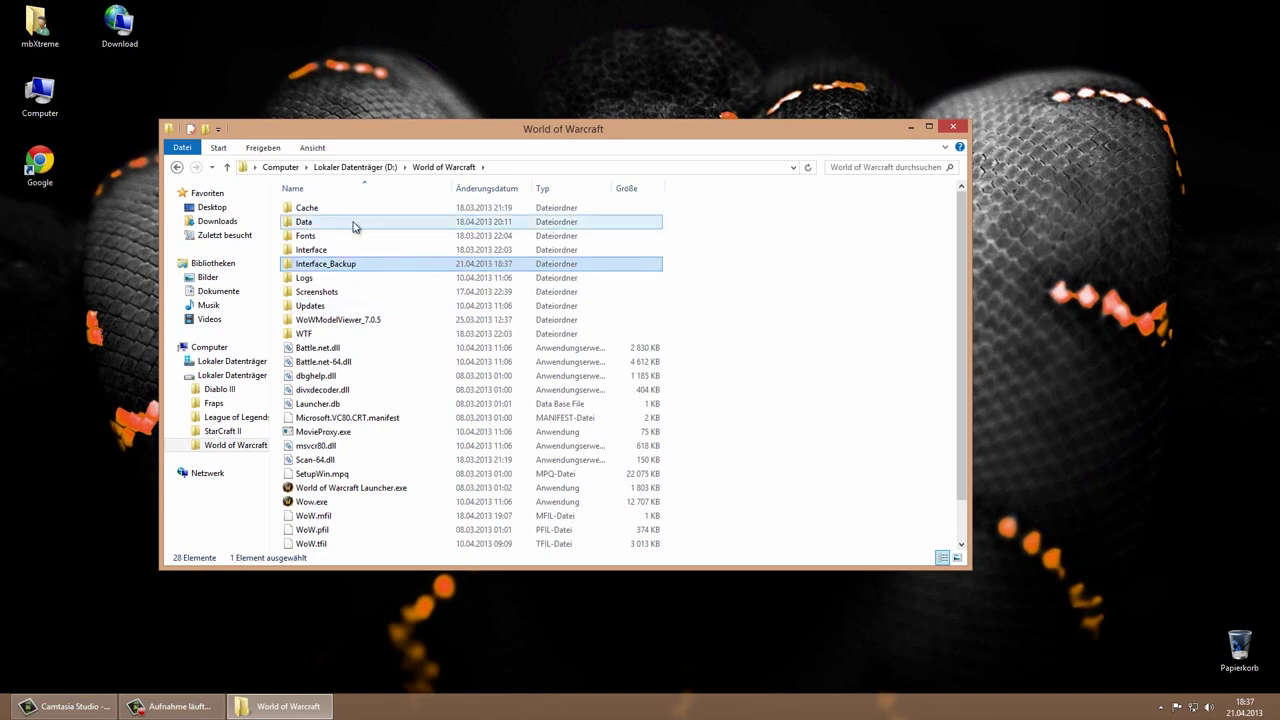
Paste the copied Interface and WTF folders into the Interface_Backup folder.
double_click(350, 265)
right_click(350, 272)
left_click(434, 378)
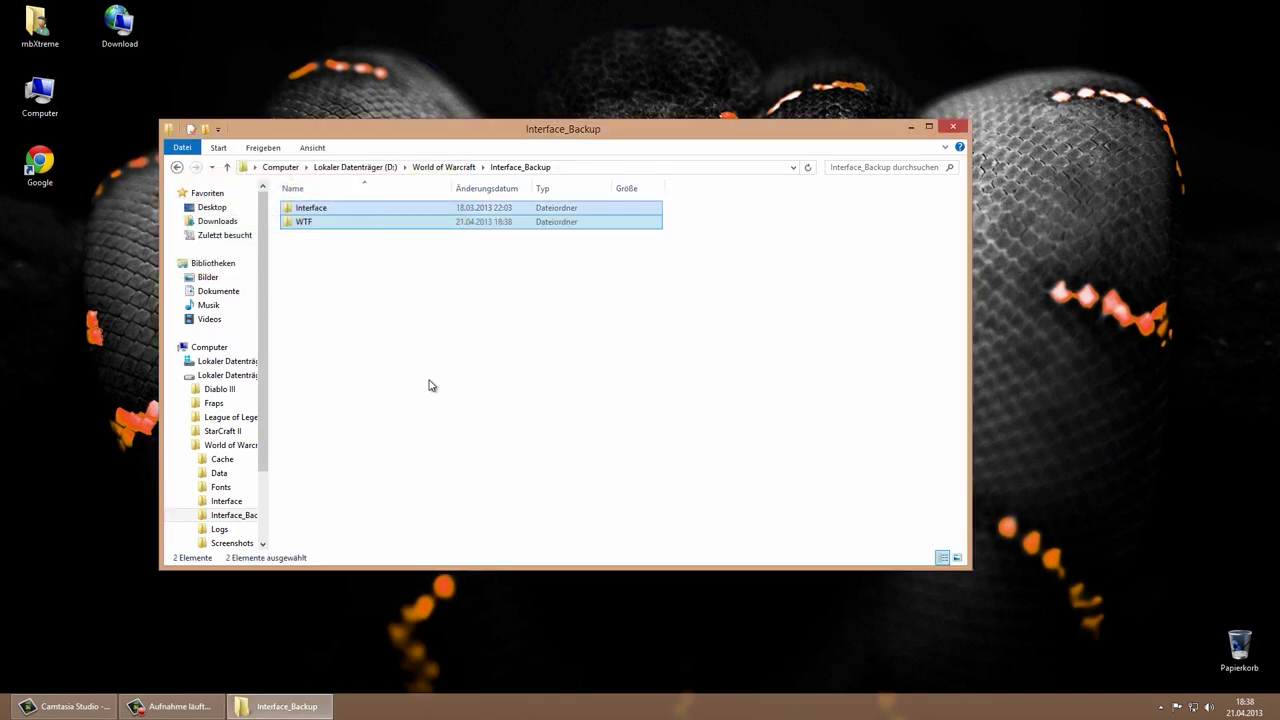
Delete the original Fonts, Interface and WTF folders from the World of Warcraft folder and close the file window.
left_click(175, 170)
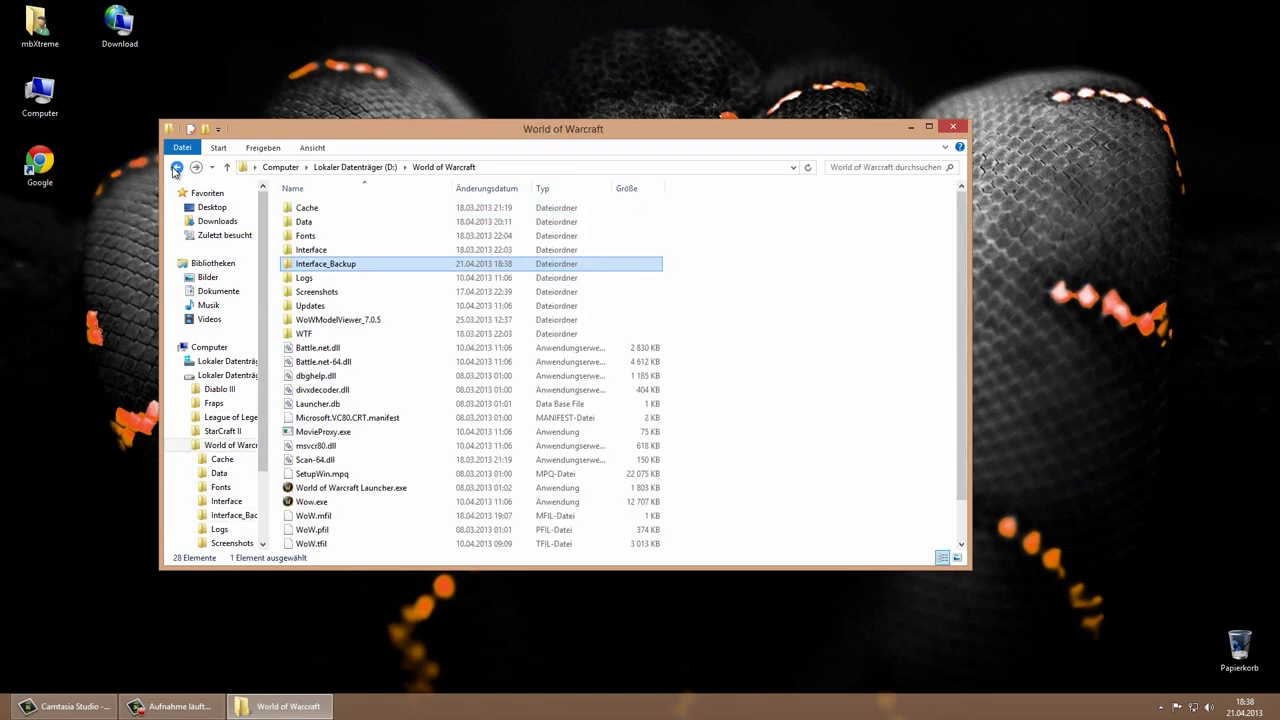
left_click(305, 337)
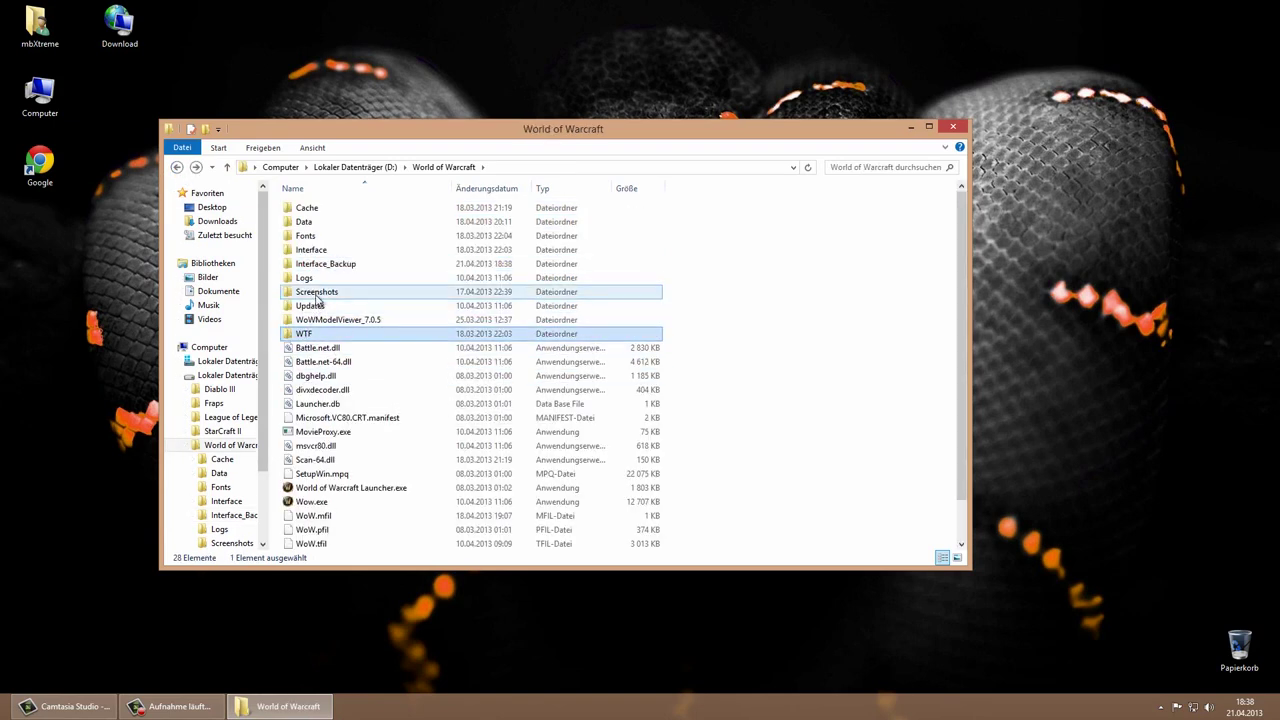
left_click(318, 251, "ctrl")
left_click(321, 238, "ctrl")
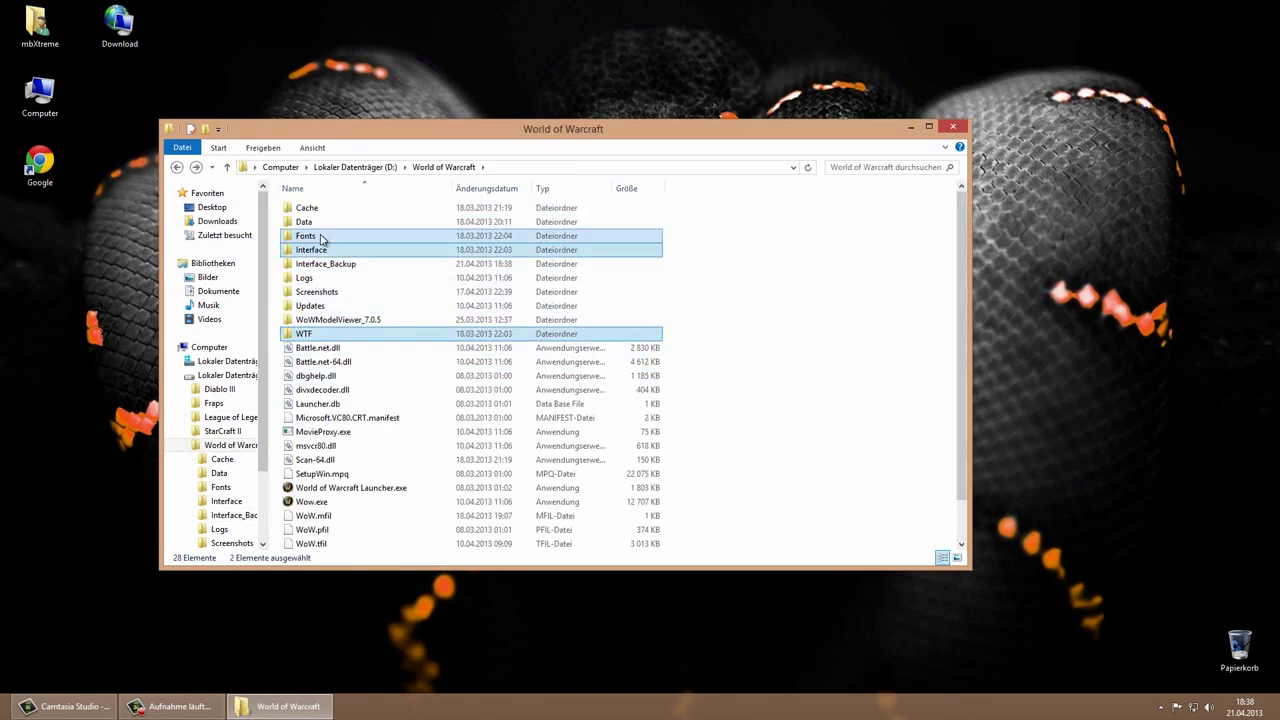
right_click(340, 245)
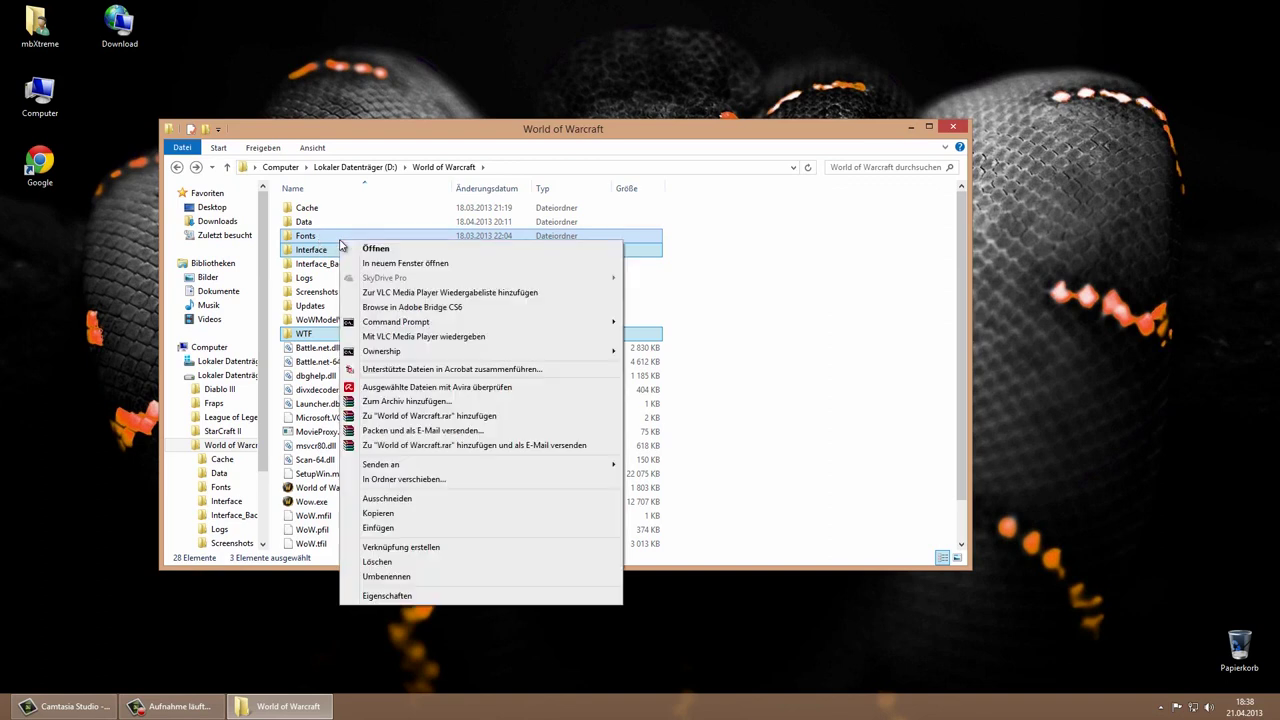
left_click(390, 563)
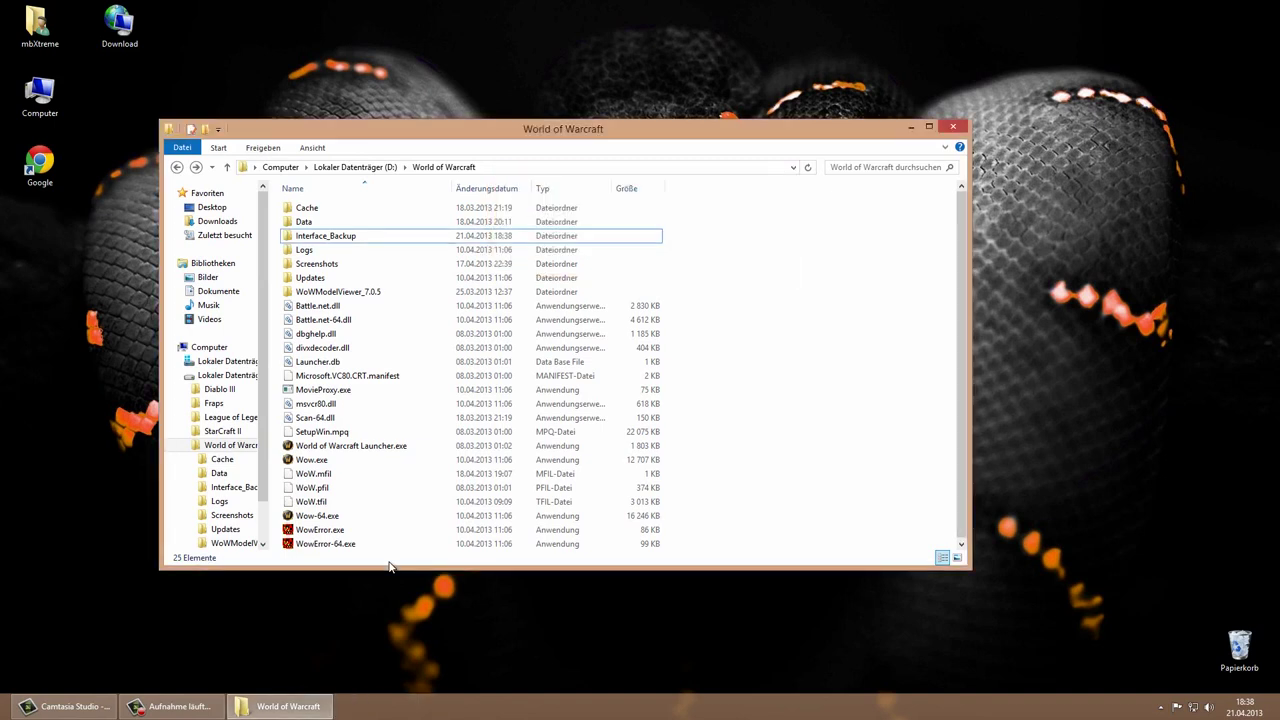
left_click(953, 128)
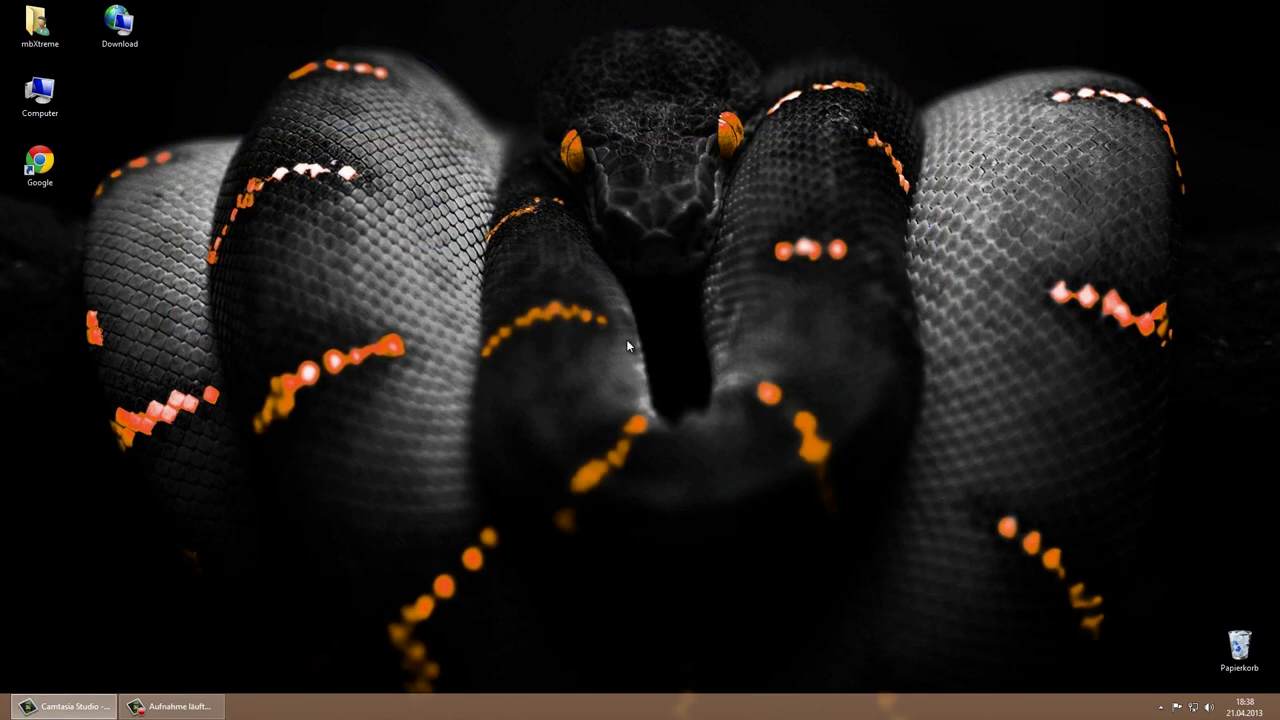
Start the World of Warcraft launcher, check the language in the game preferences and confirm them.
key("super")
key("super")
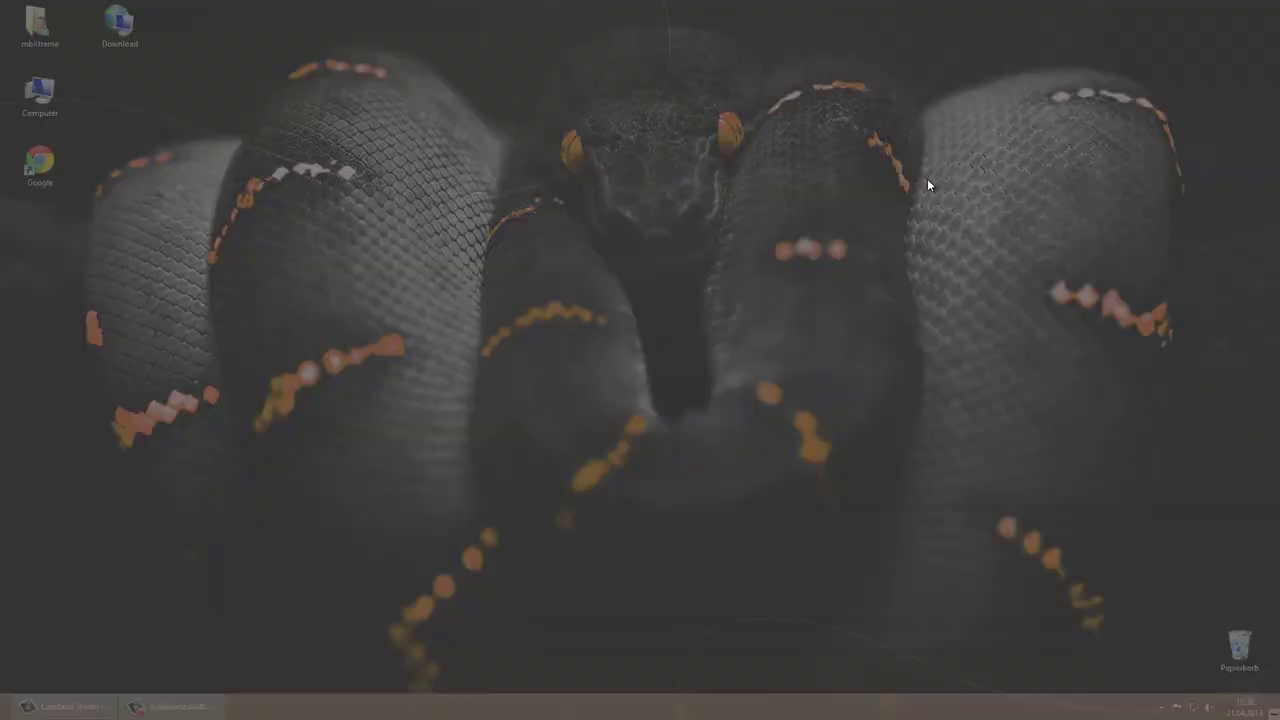
left_click(402, 165)
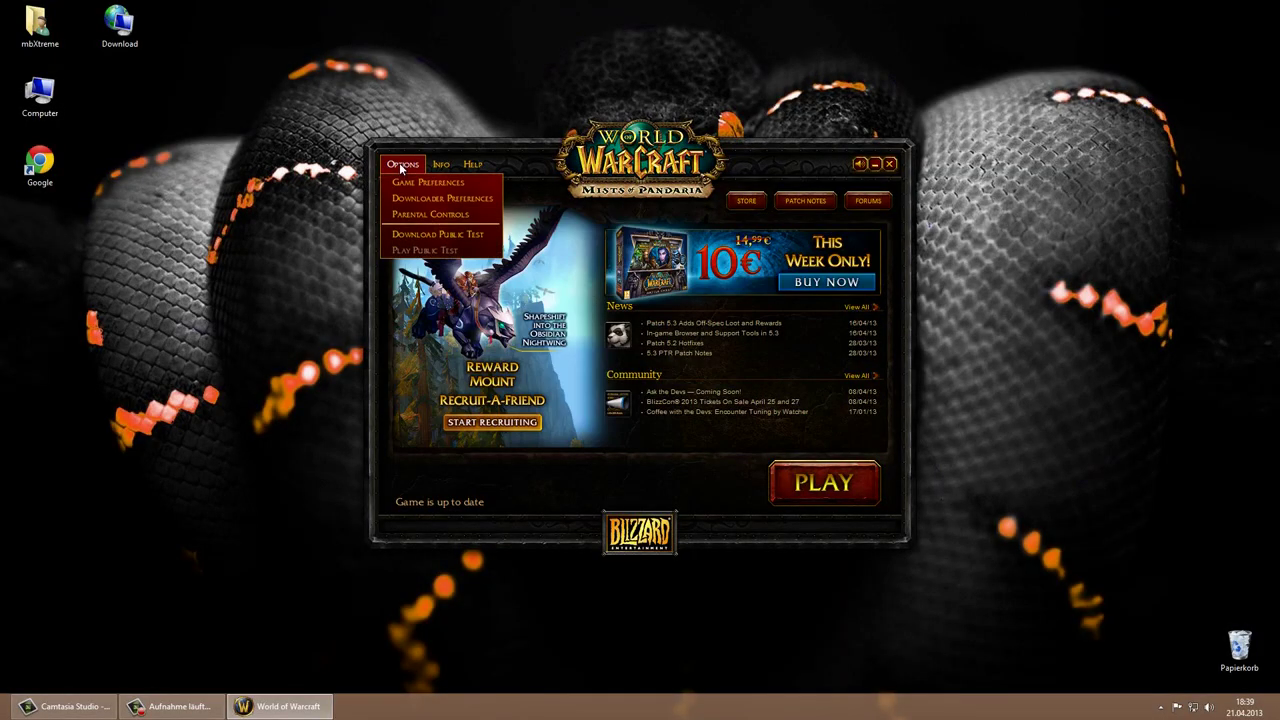
left_click(400, 184)
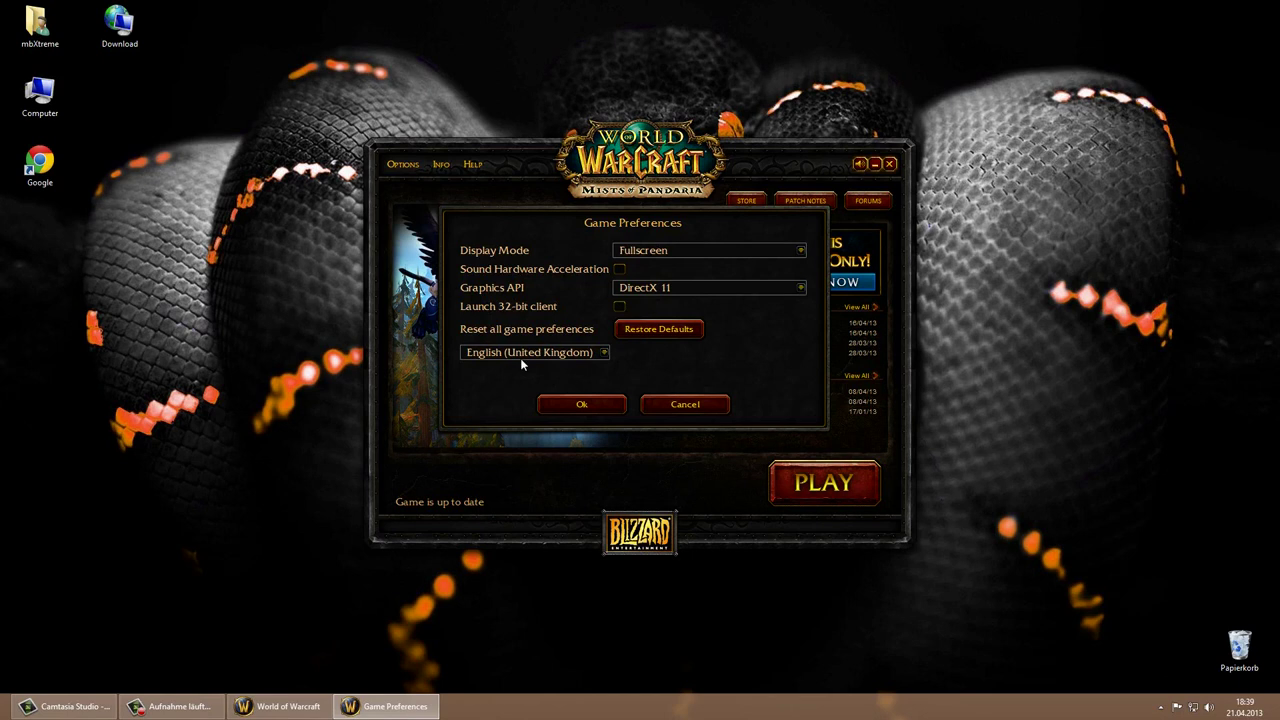
left_click(598, 410)
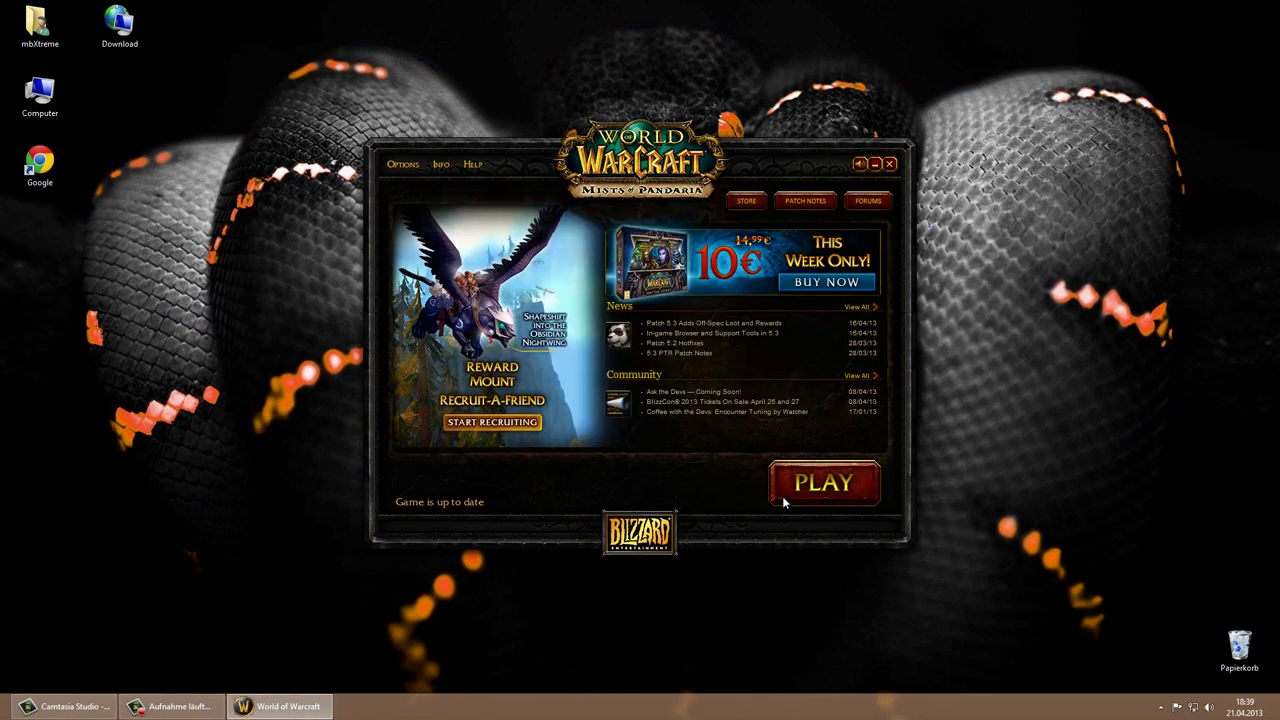
Launch the game and accept the End User License Agreement, the Terms of Use and the Termination of Service notice.
left_click(825, 482)
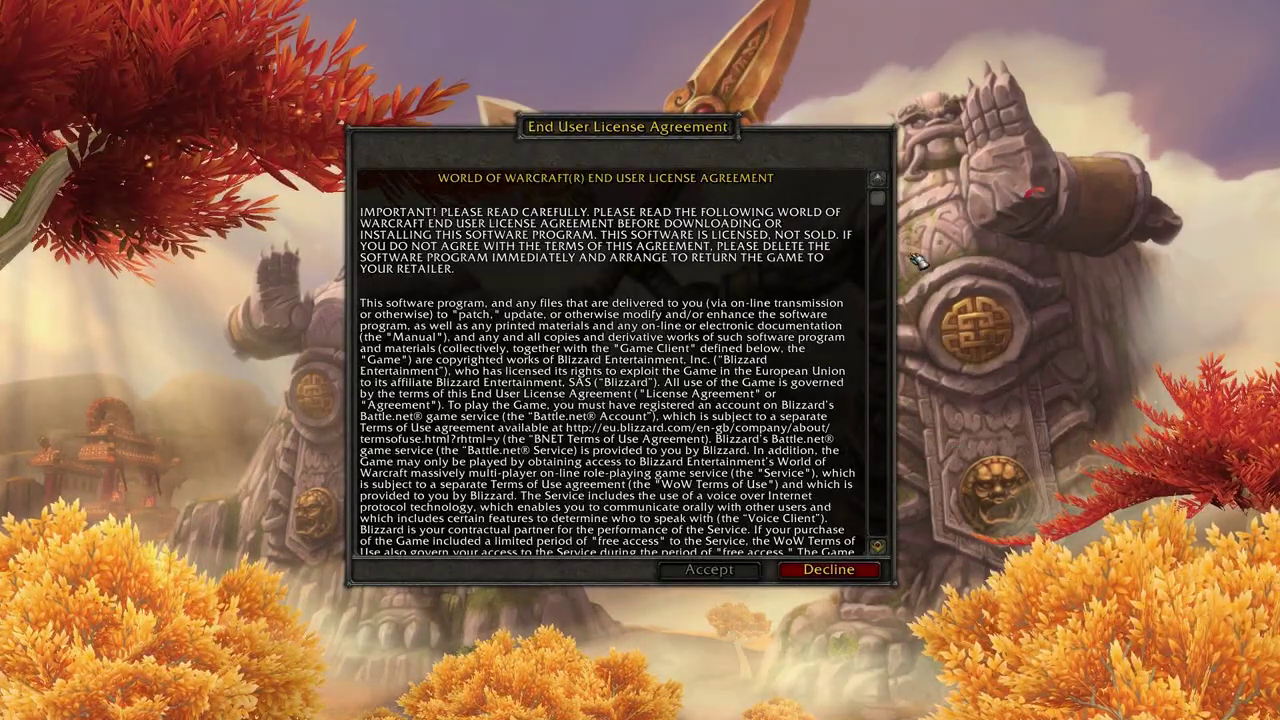
left_click_drag(878, 199, 882, 540)
left_click(740, 577)
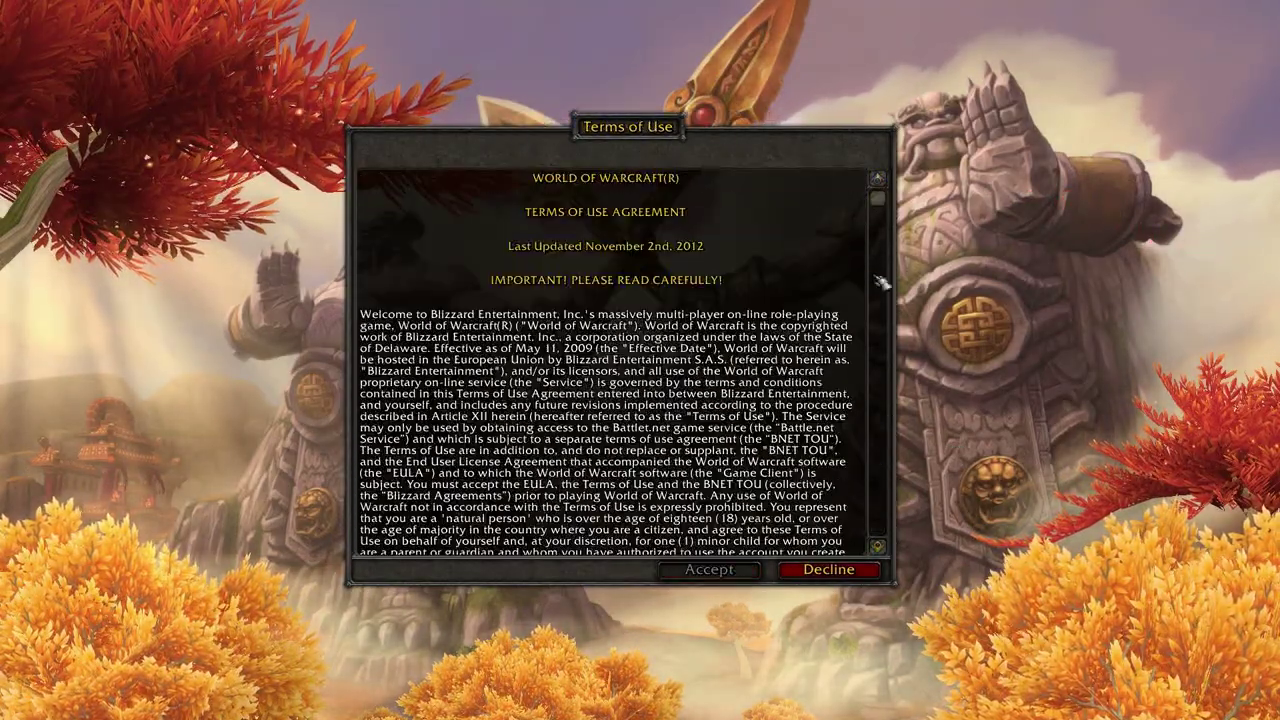
left_click_drag(882, 202, 896, 547)
left_click(740, 573)
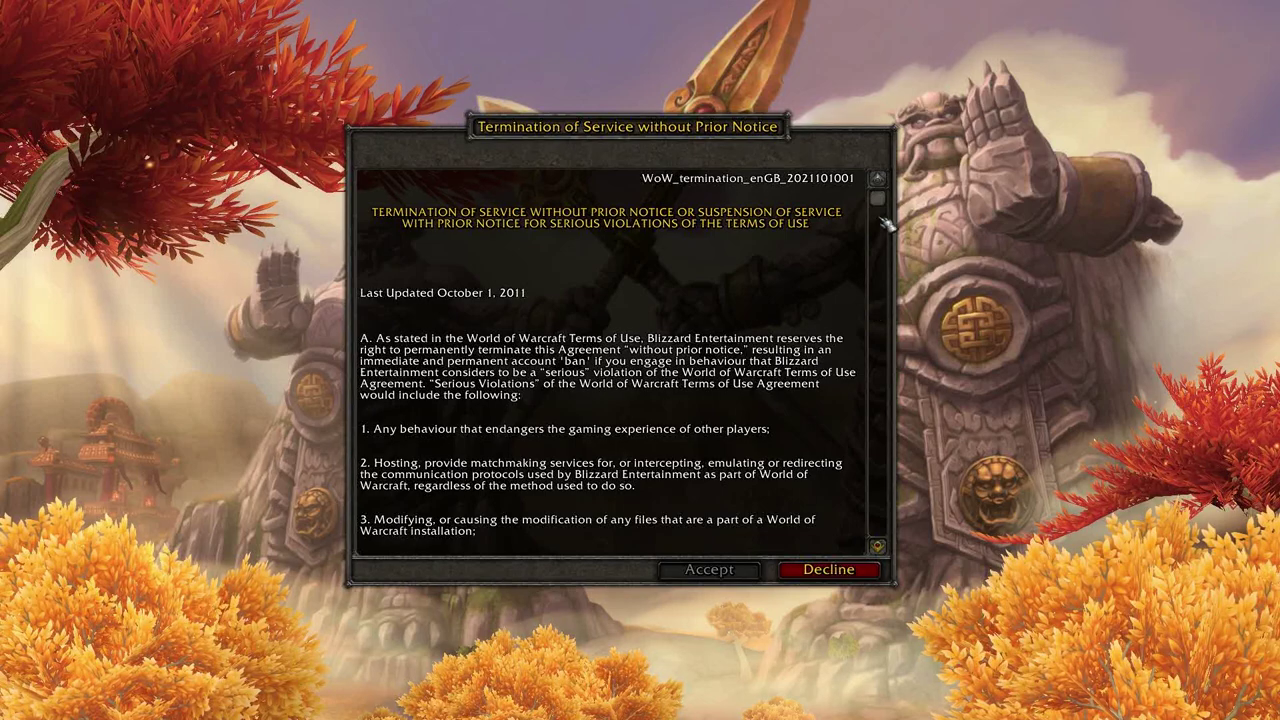
left_click_drag(882, 205, 890, 545)
left_click(729, 577)
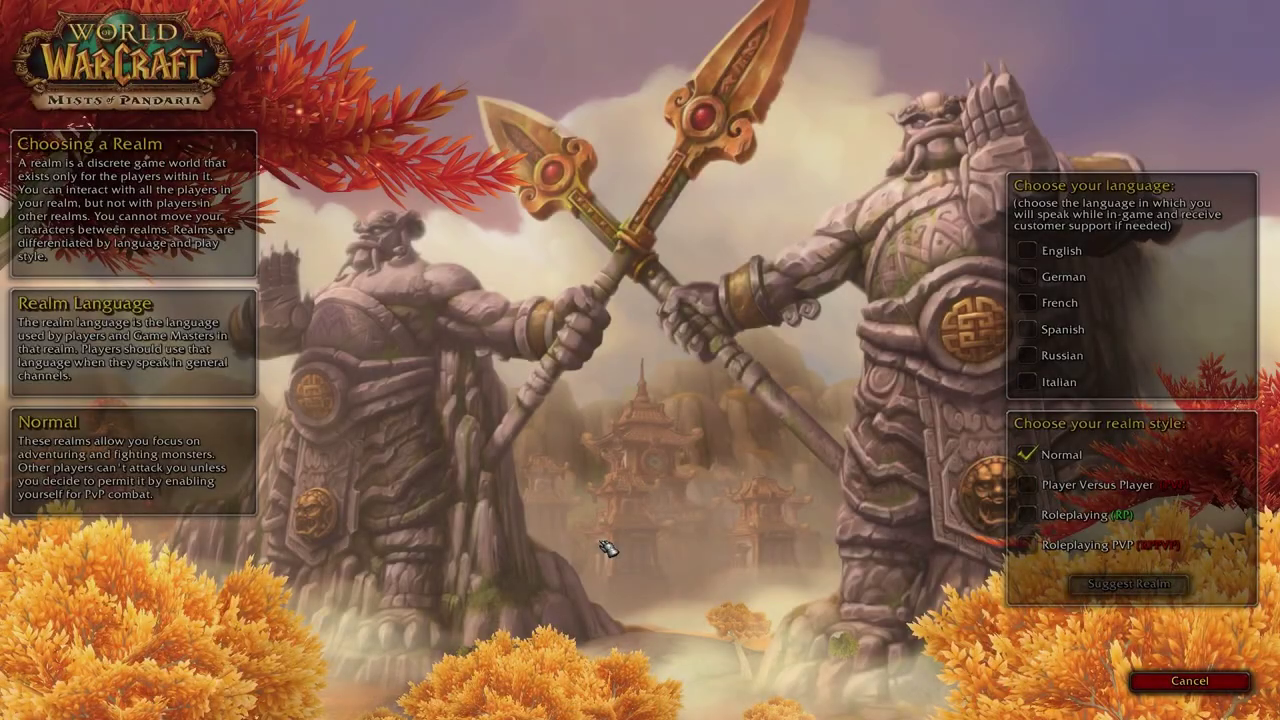
Choose English and Player Versus Player for the suggested realm, and leave the character creation screen.
left_click(1028, 250)
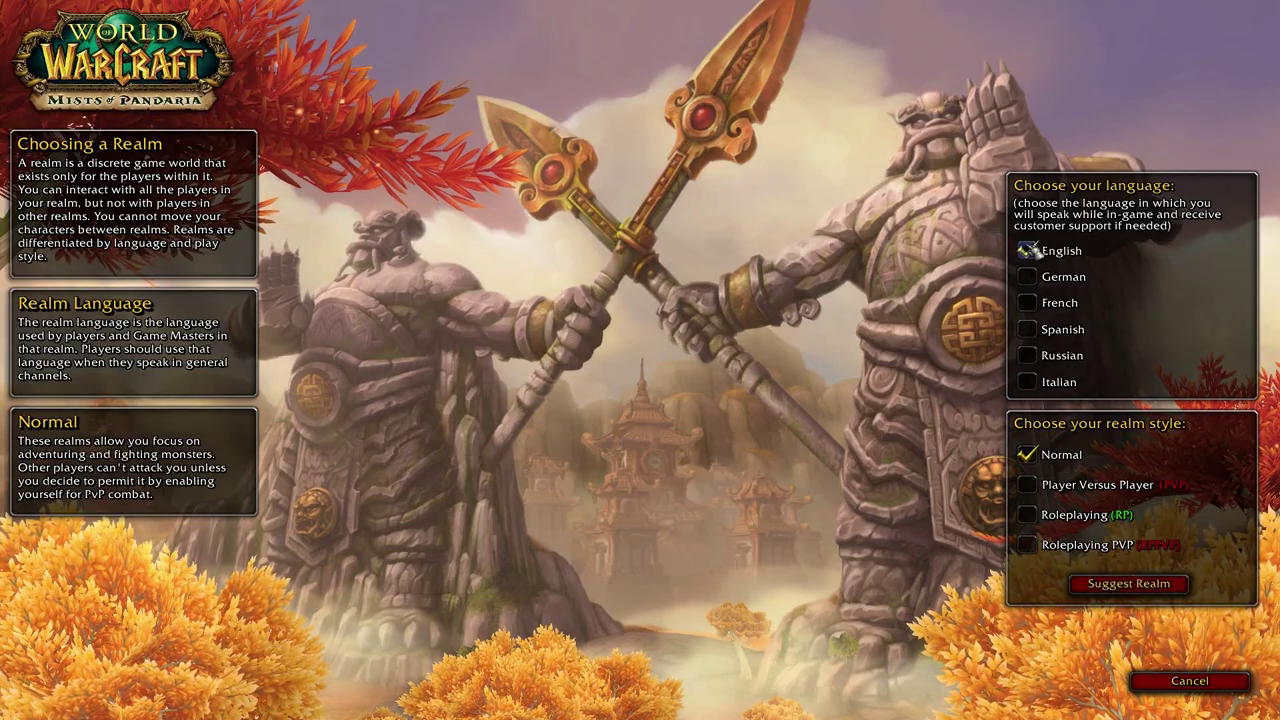
left_click(1028, 484)
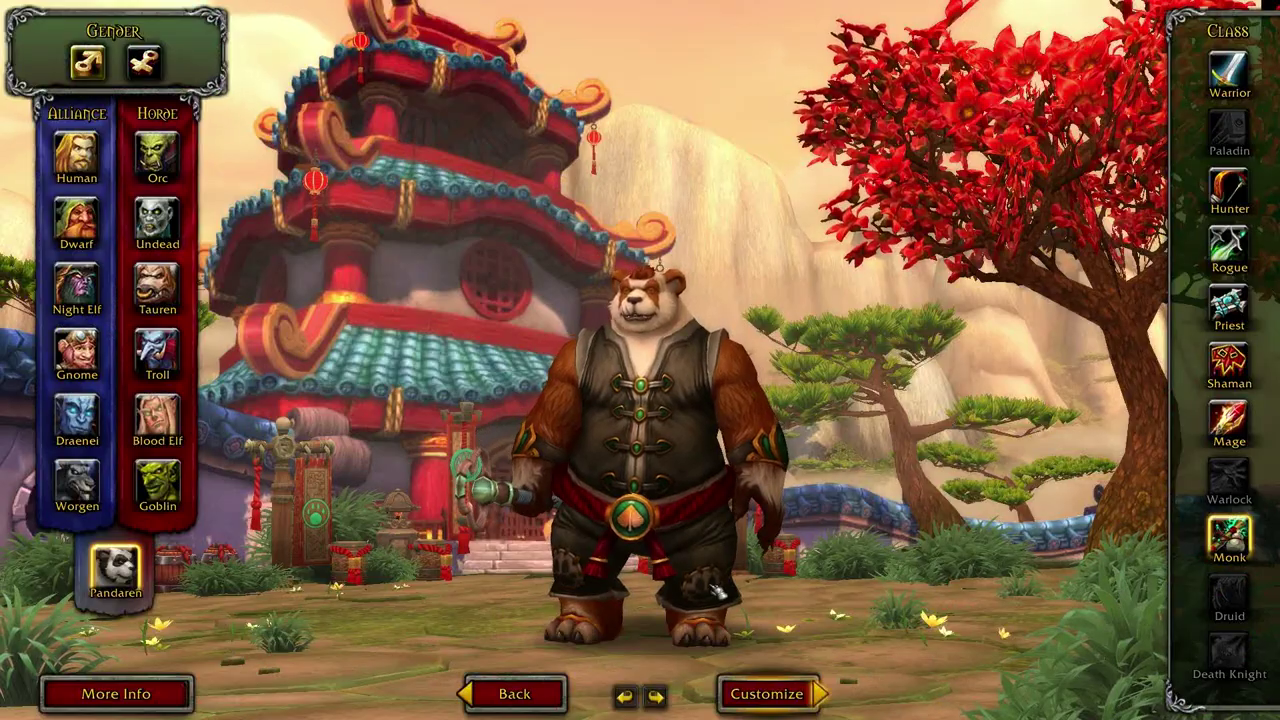
left_click(520, 694)
Change the realm to Stormscale and enter the world with the level 90 Death Knight.
left_click(1158, 50)
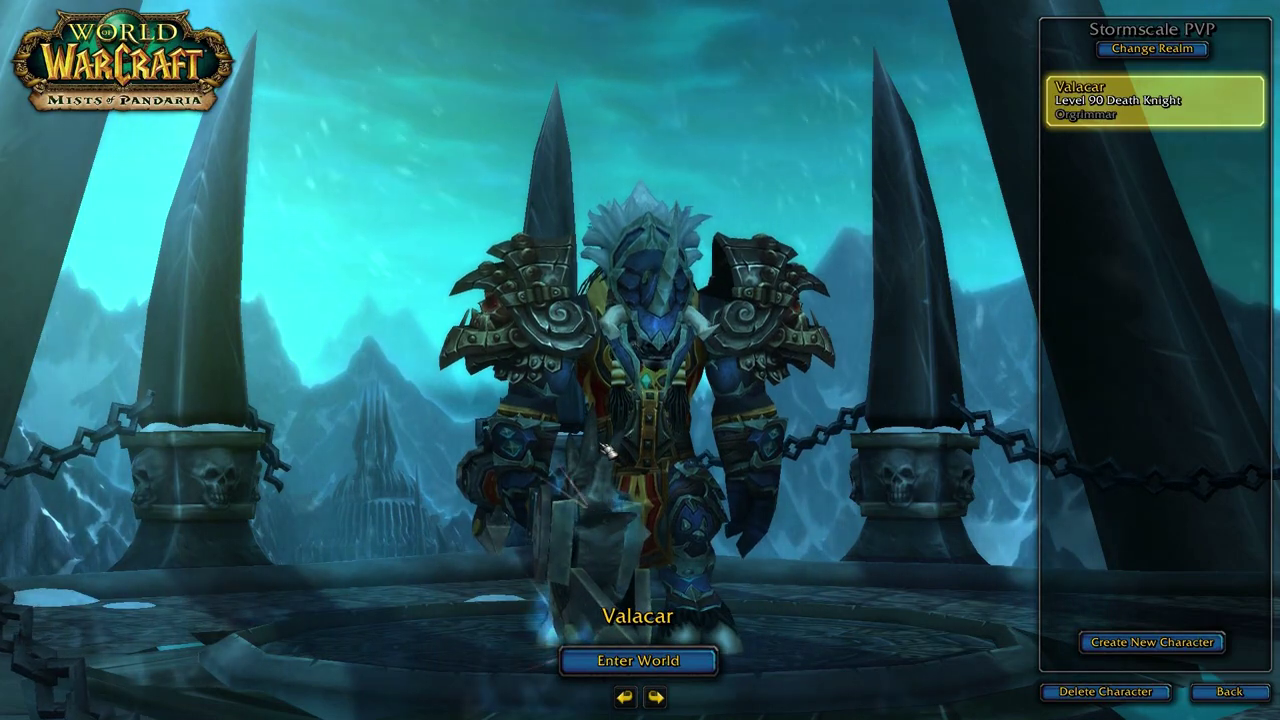
left_click(630, 662)
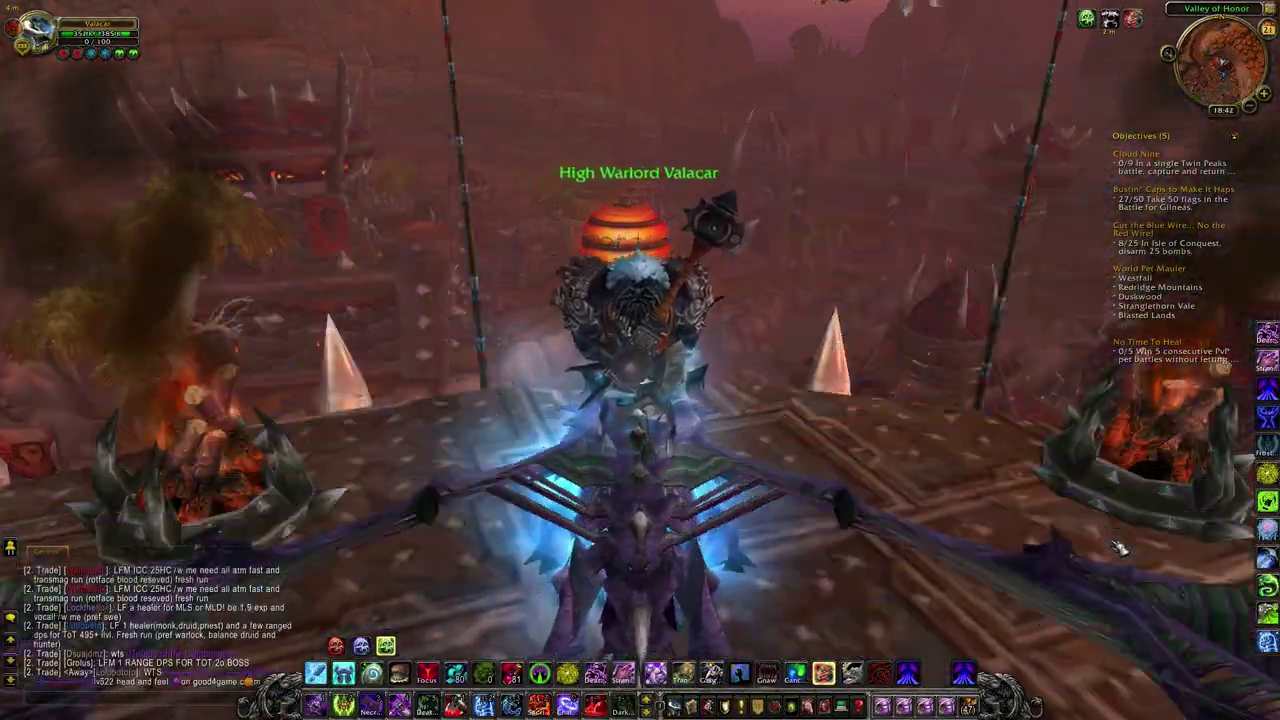
Open the game's system settings and set the overall graphics quality to Ultra.
key("Escape")
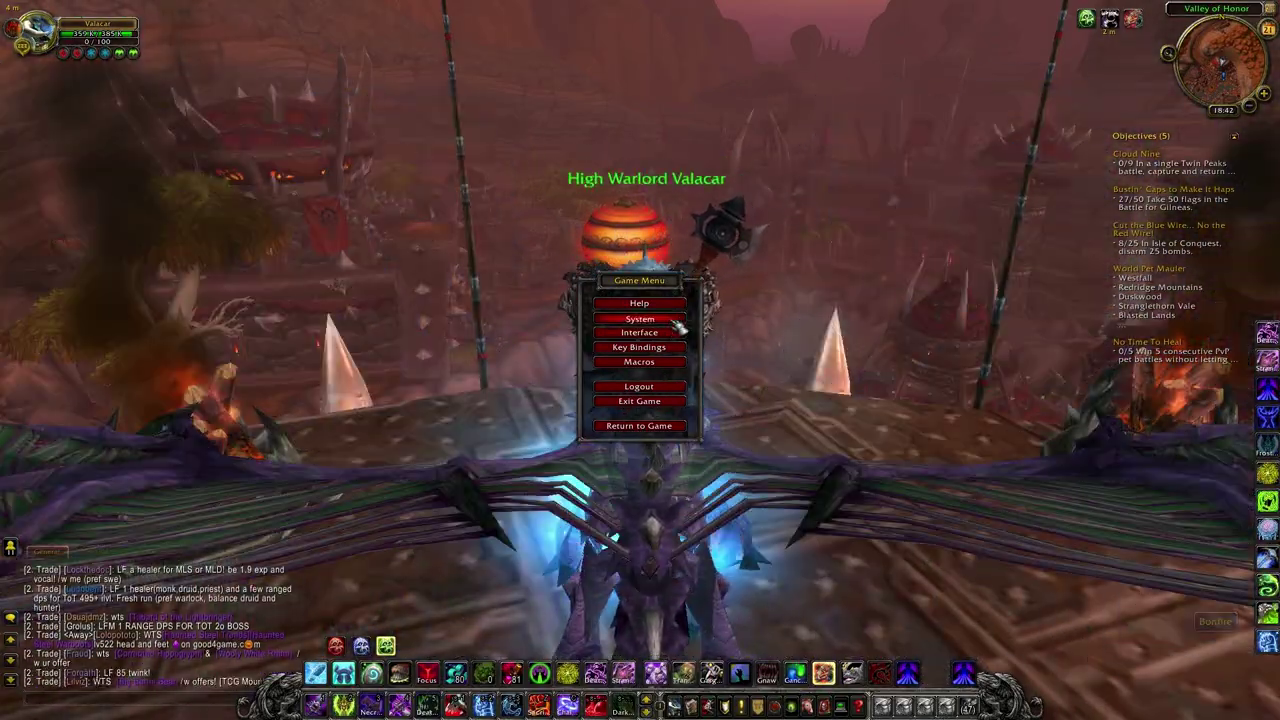
left_click(638, 317)
left_click_drag(699, 308, 909, 308)
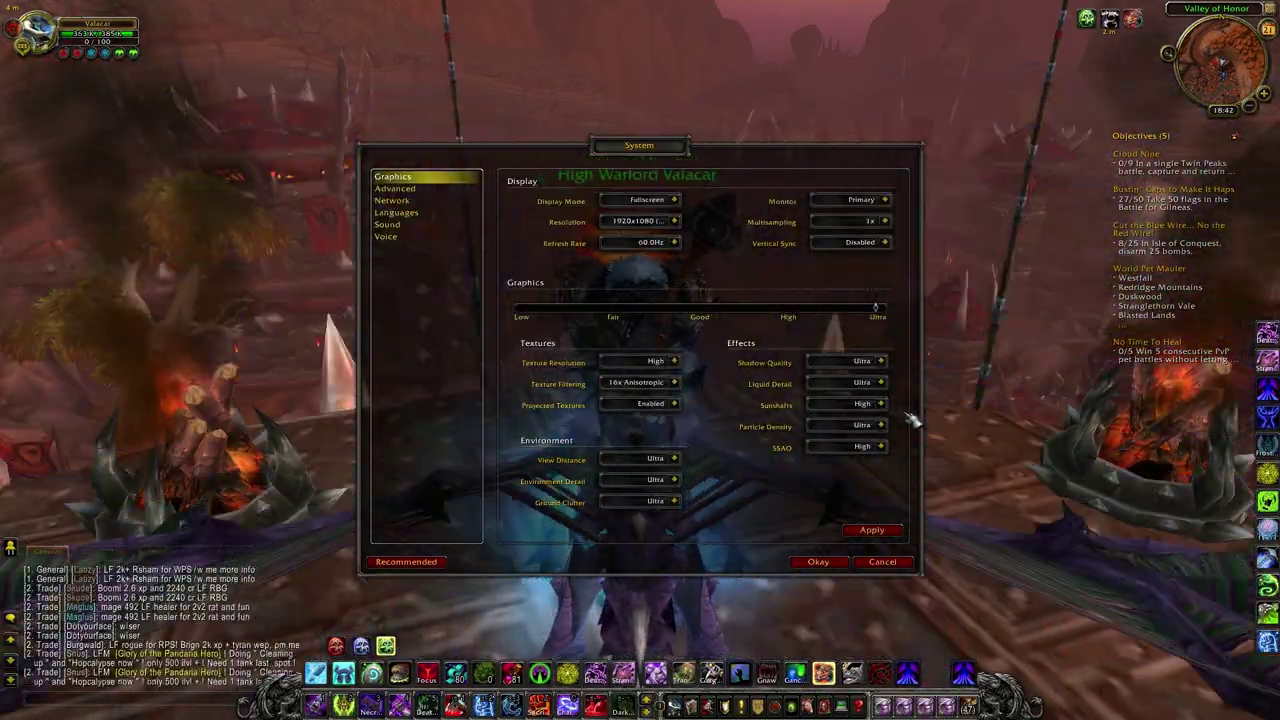
Set the shadow quality to Good, apply the graphics changes and close the system settings.
left_click(850, 362)
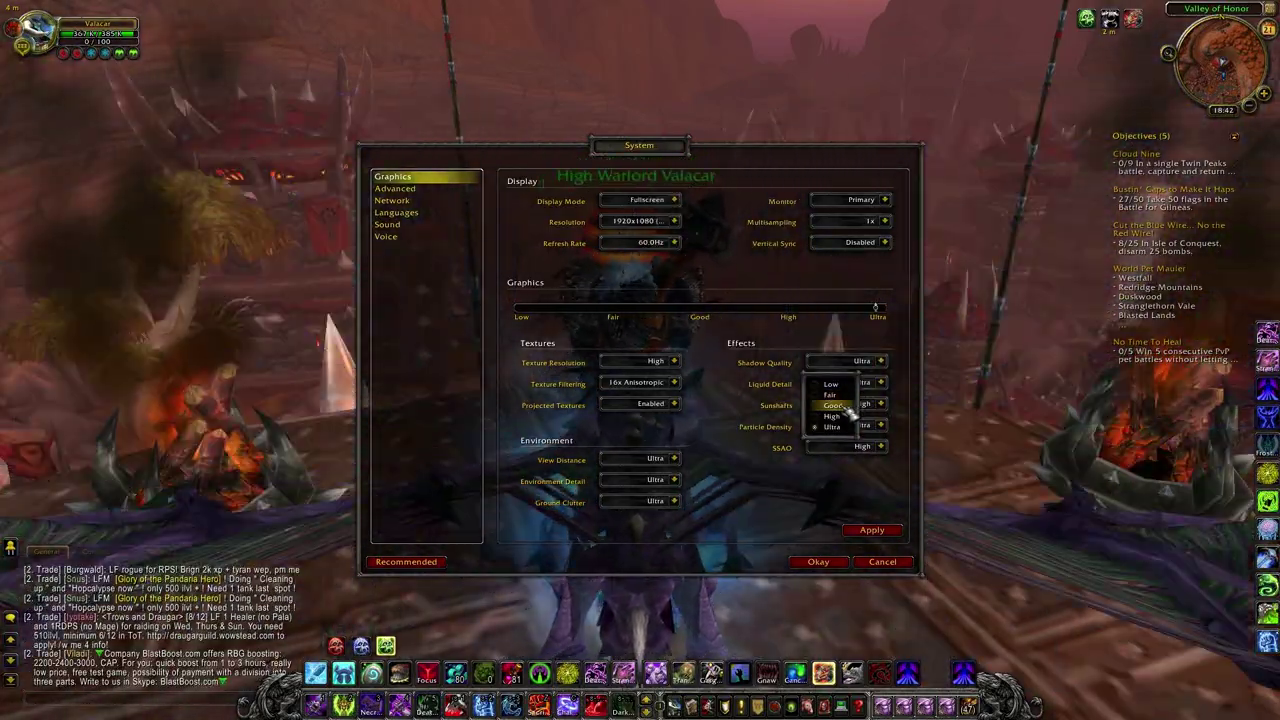
left_click(836, 405)
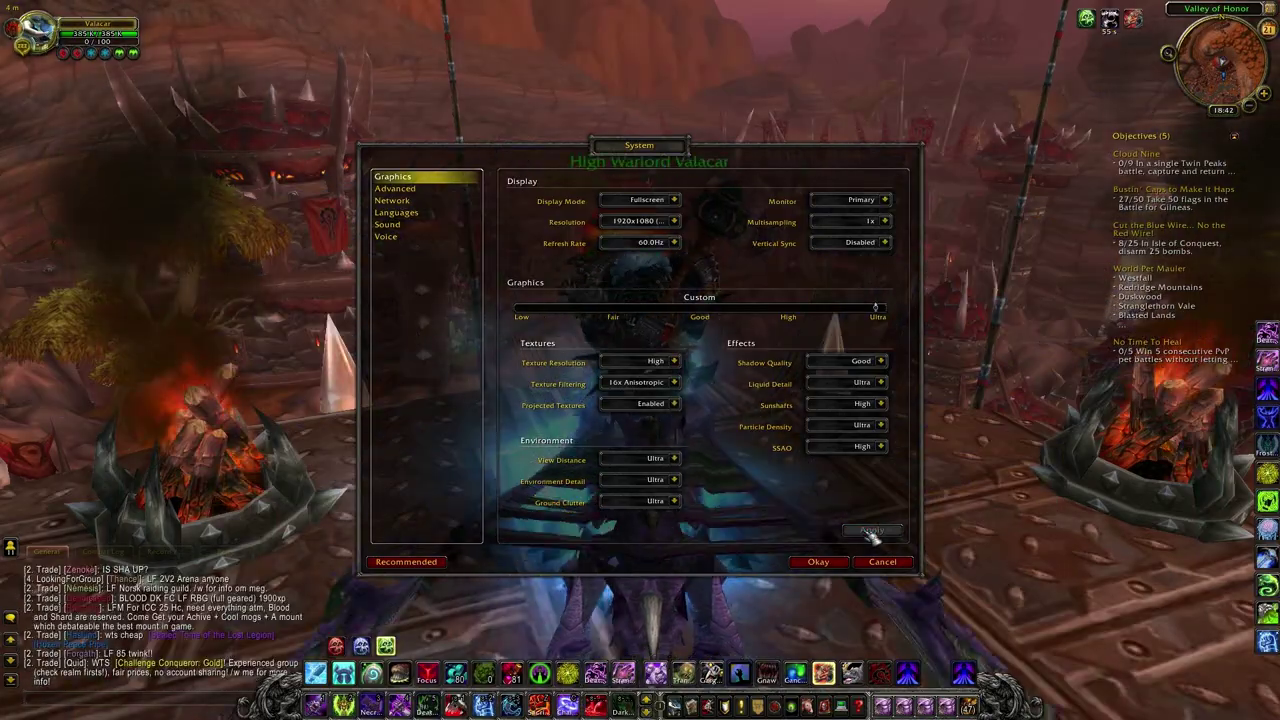
left_click(828, 560)
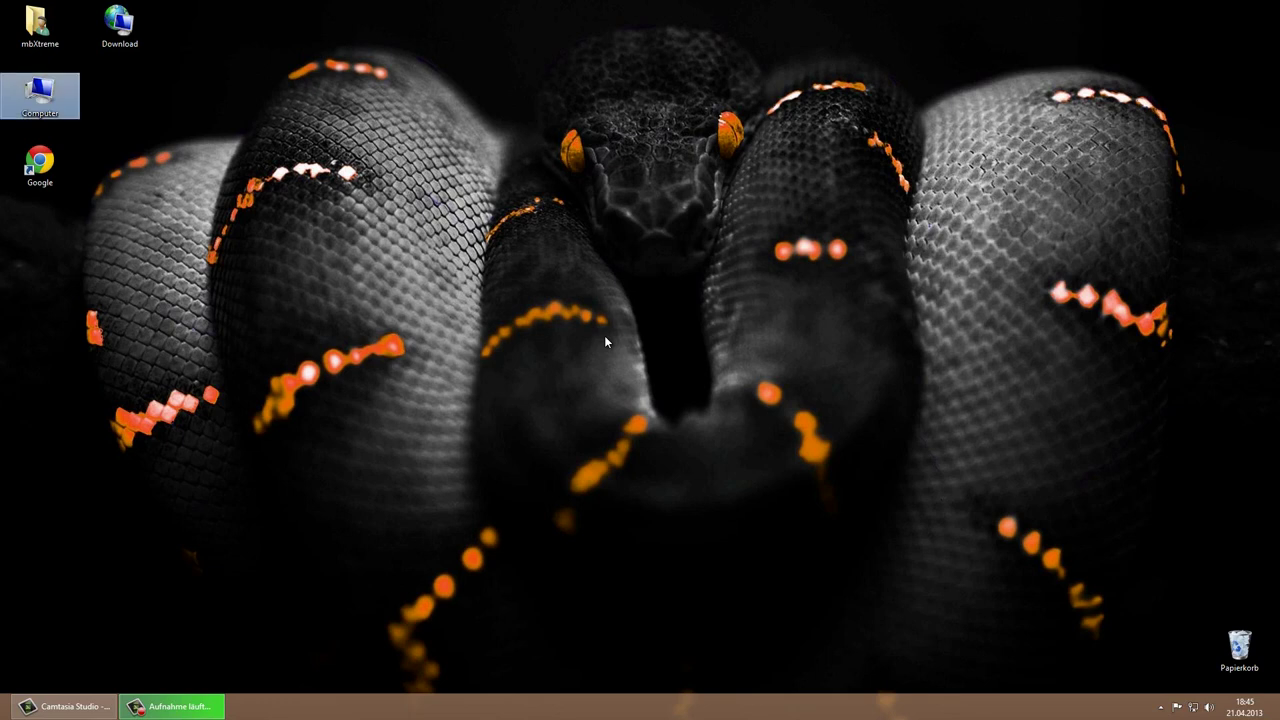
Switch to the file manager and open the World of Warcraft folder on drive D:.
key("Return")
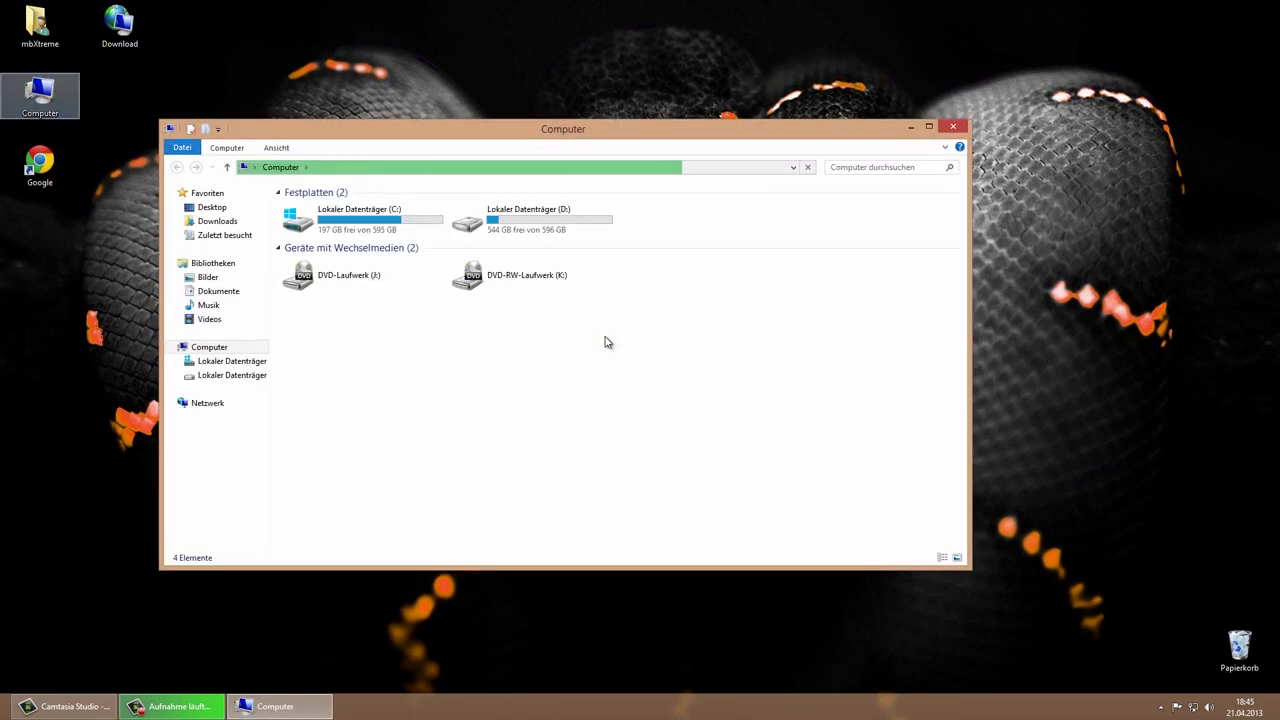
key("Right")
key("Right")
key("Return")
key("Down")
key("Down")
key("Down")
key("Down")
key("Return")
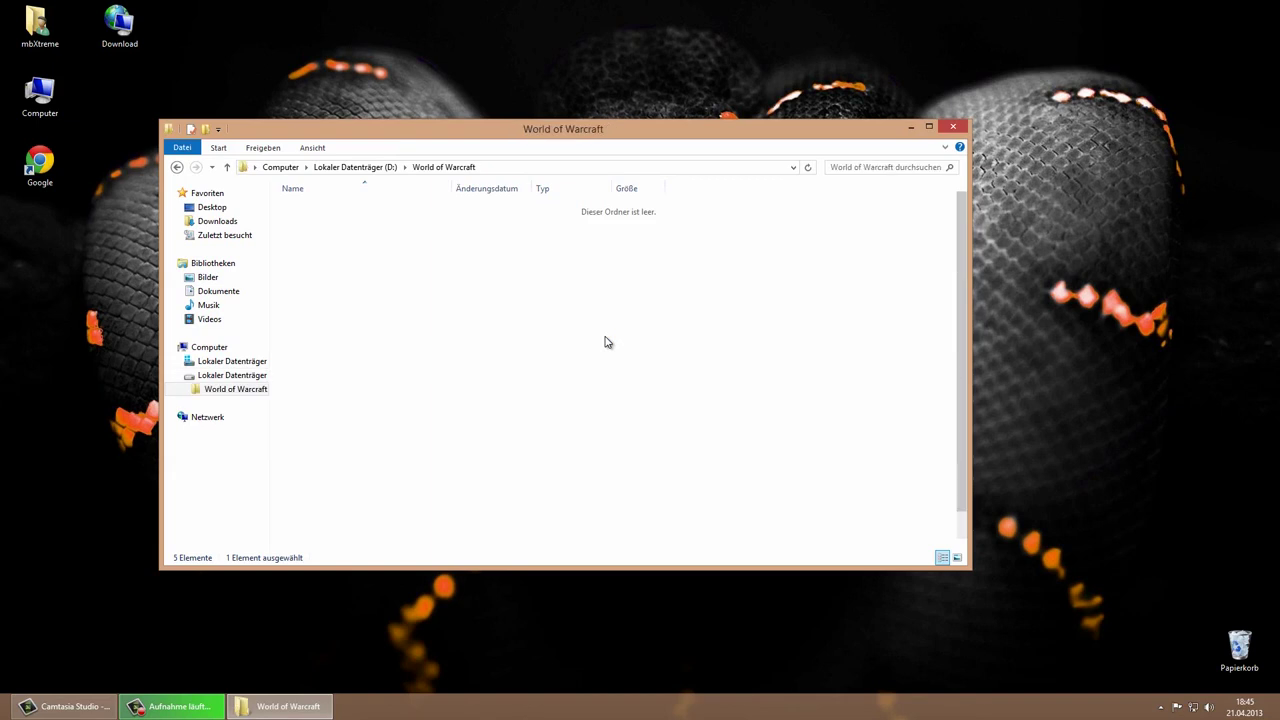
Select the Interface and WTF folders together in the World of Warcraft folder.
key("Down")
key("Down")
key("Down")
key("Down")
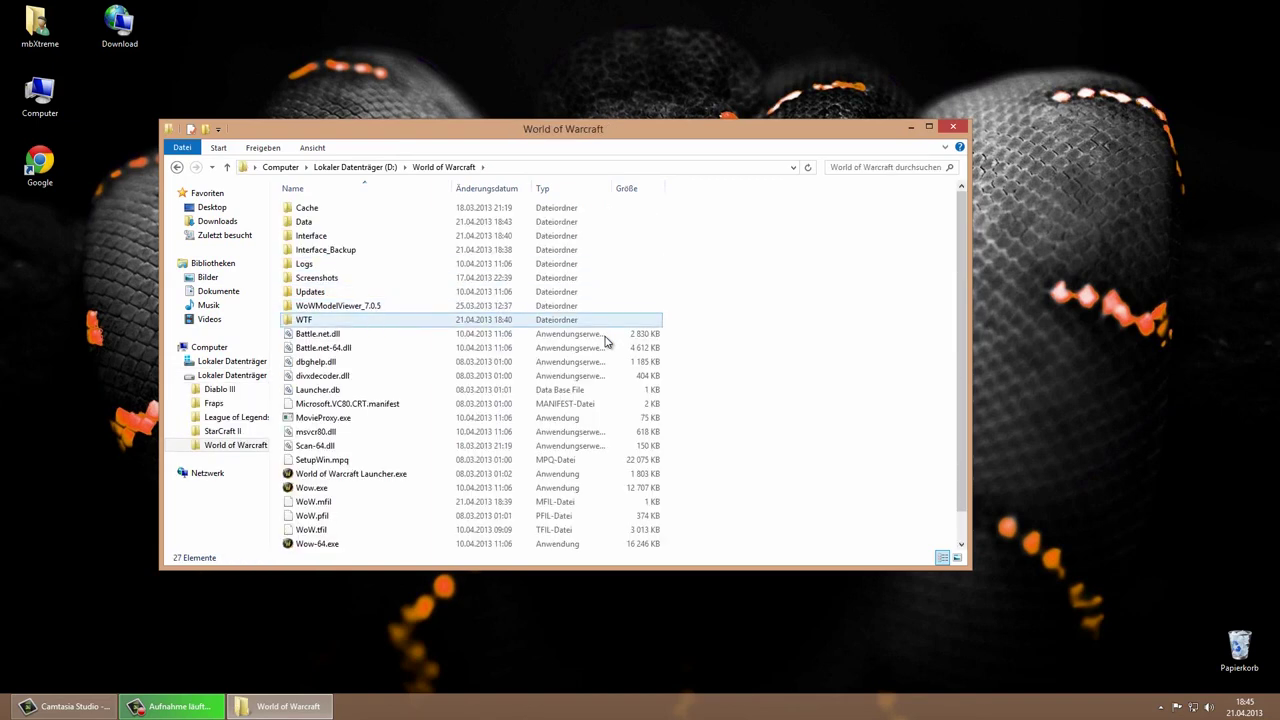
left_click(304, 320)
key("ctrl+space")
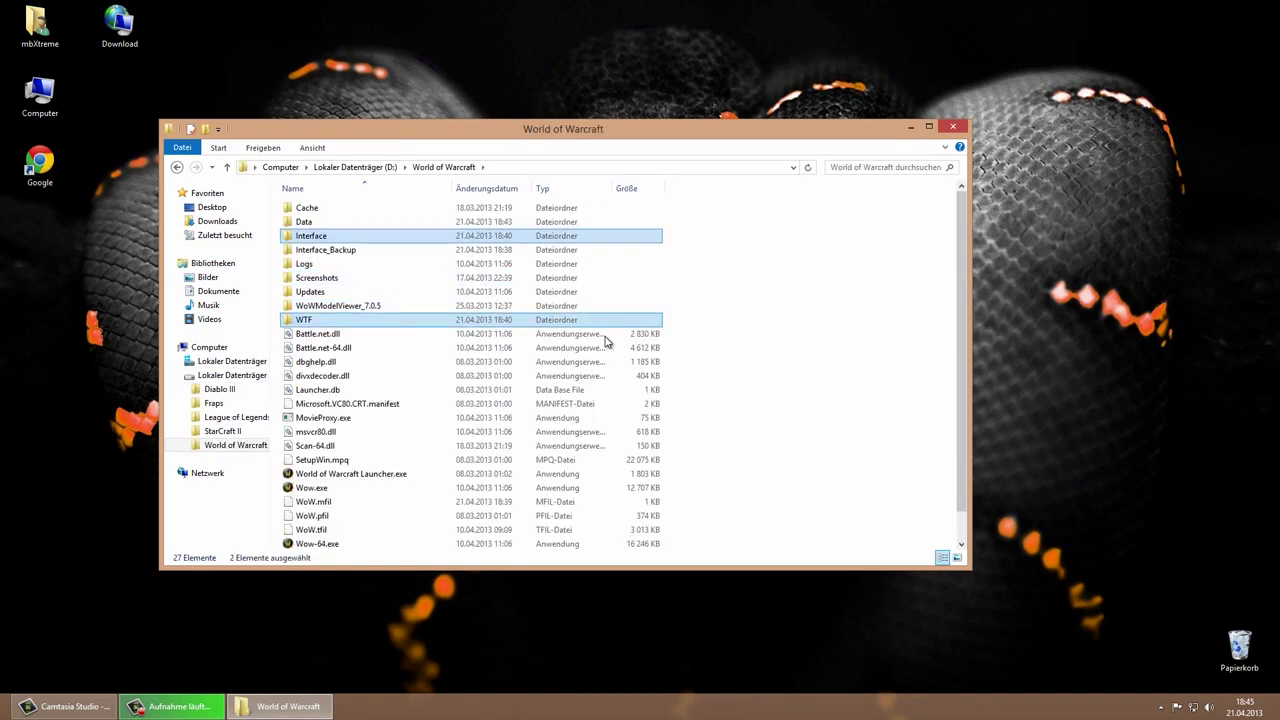
Inspect the WTF folder structure through Account and the account-name folder down to the character folder in Stormscale, and close the window.
key("Return")
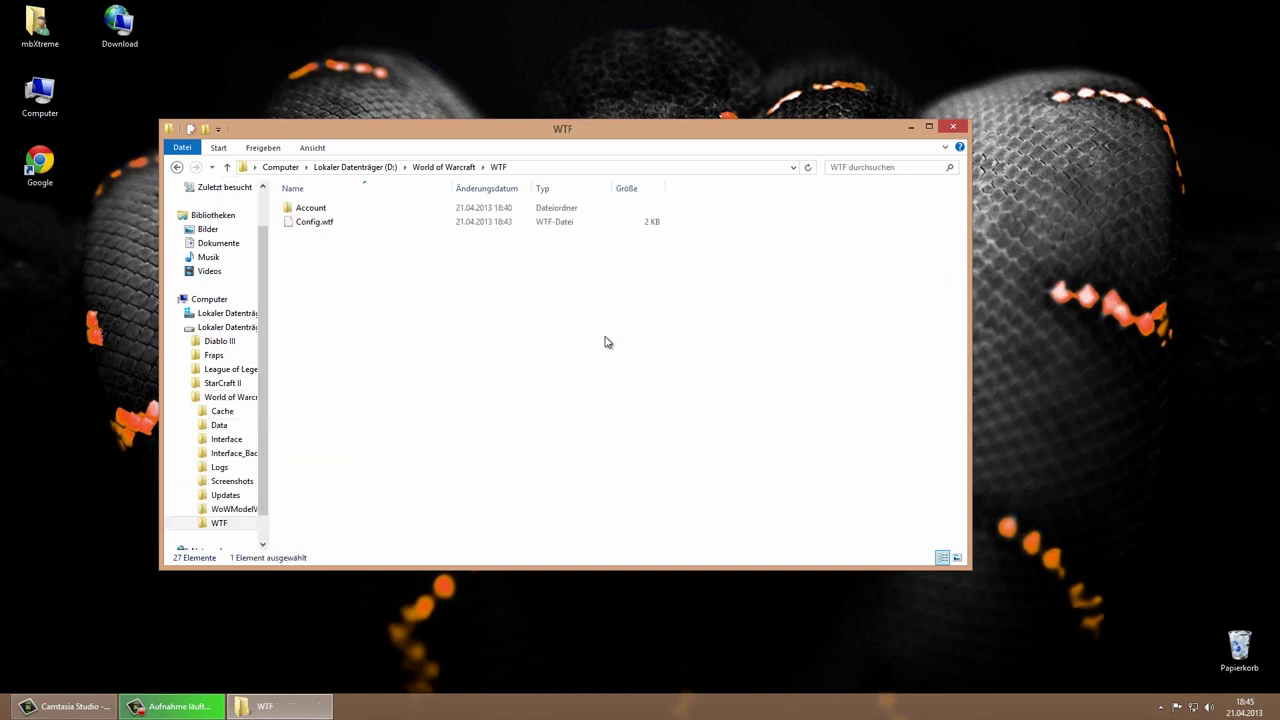
key("a")
key("Return")
key("m")
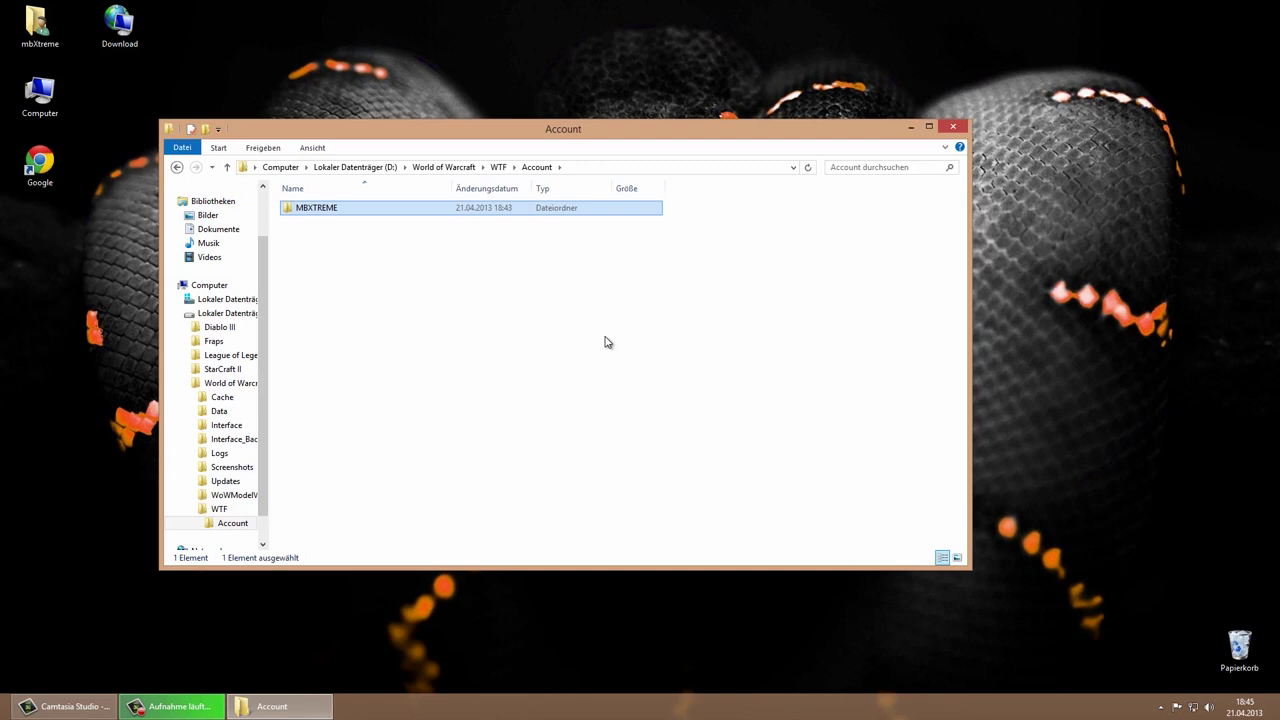
key("Return")
key("Down")
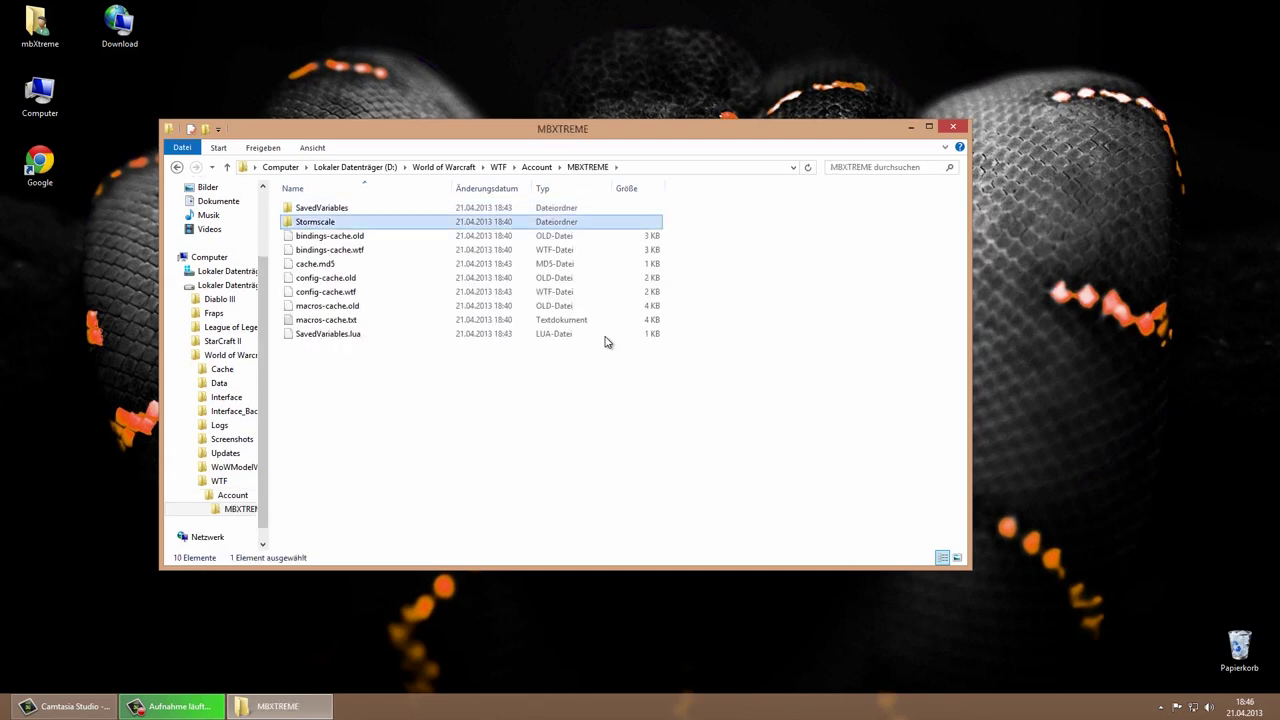
key("Return")
key("Down")
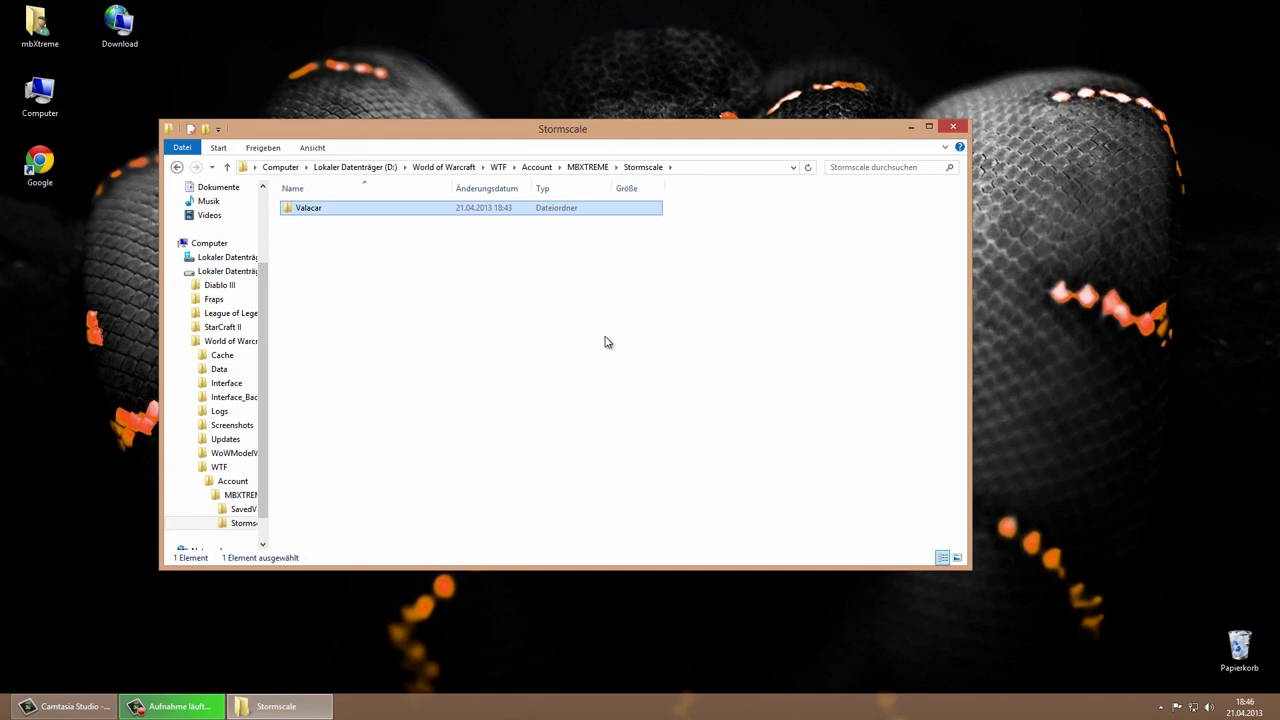
key("alt+F4")
Switch to Chrome, search Google for WoWInterface and open the WoWInterface website.
key("g")
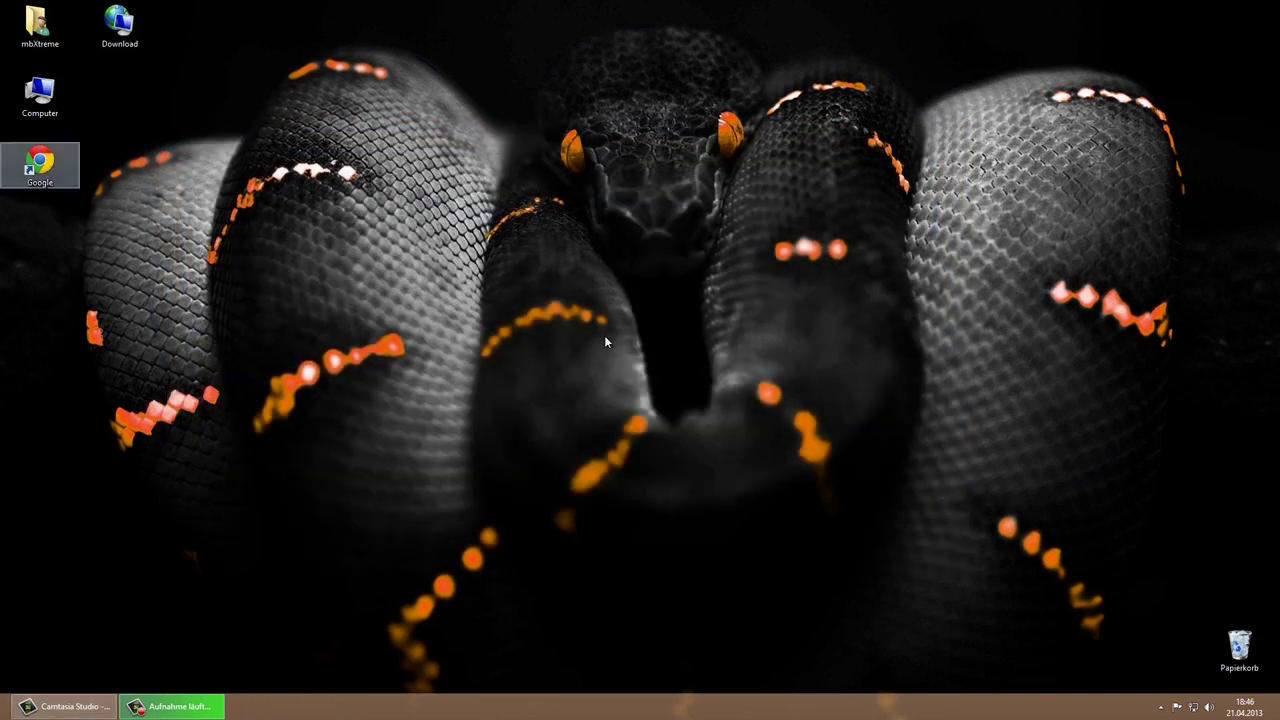
key("Return")
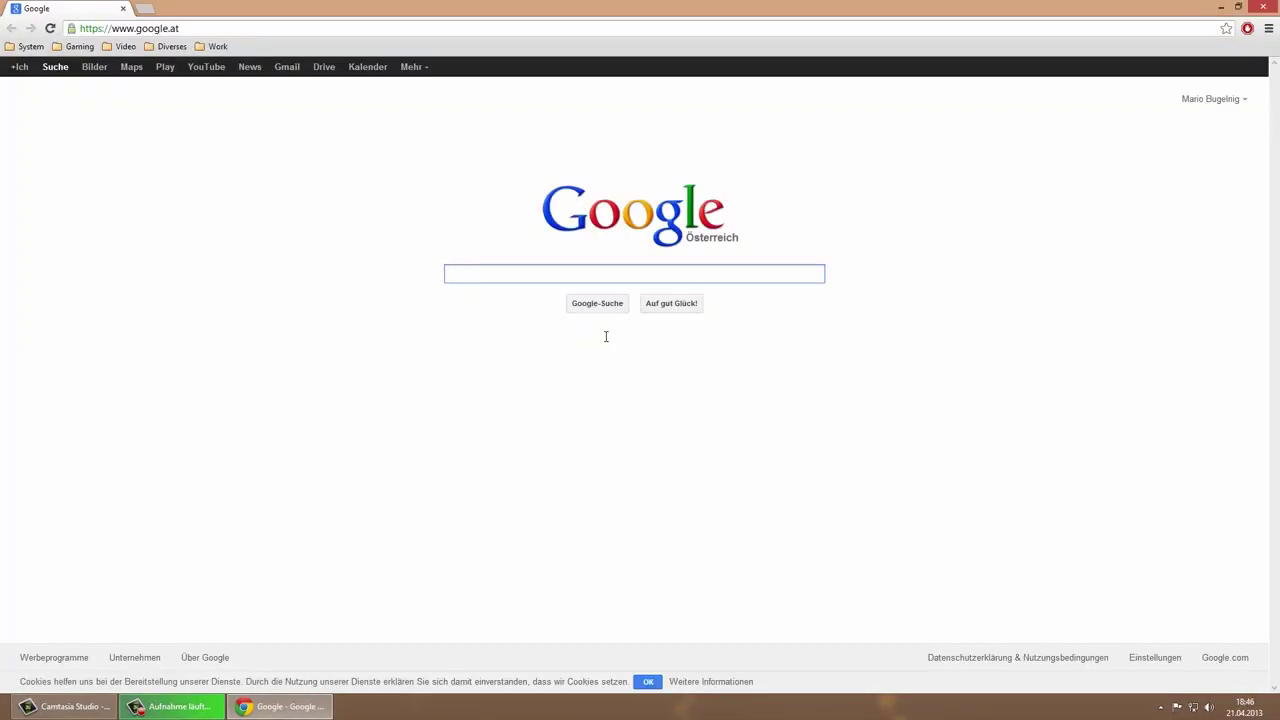
type("WoWInter")
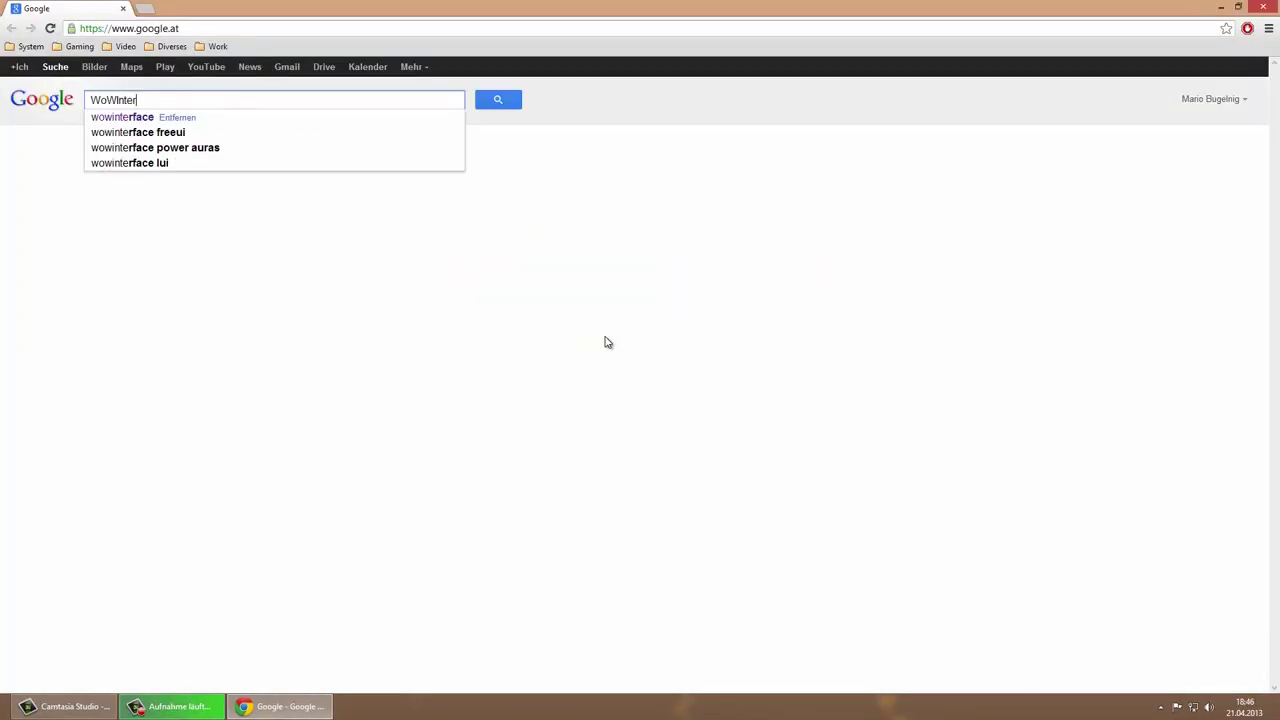
type("face")
key("Return")
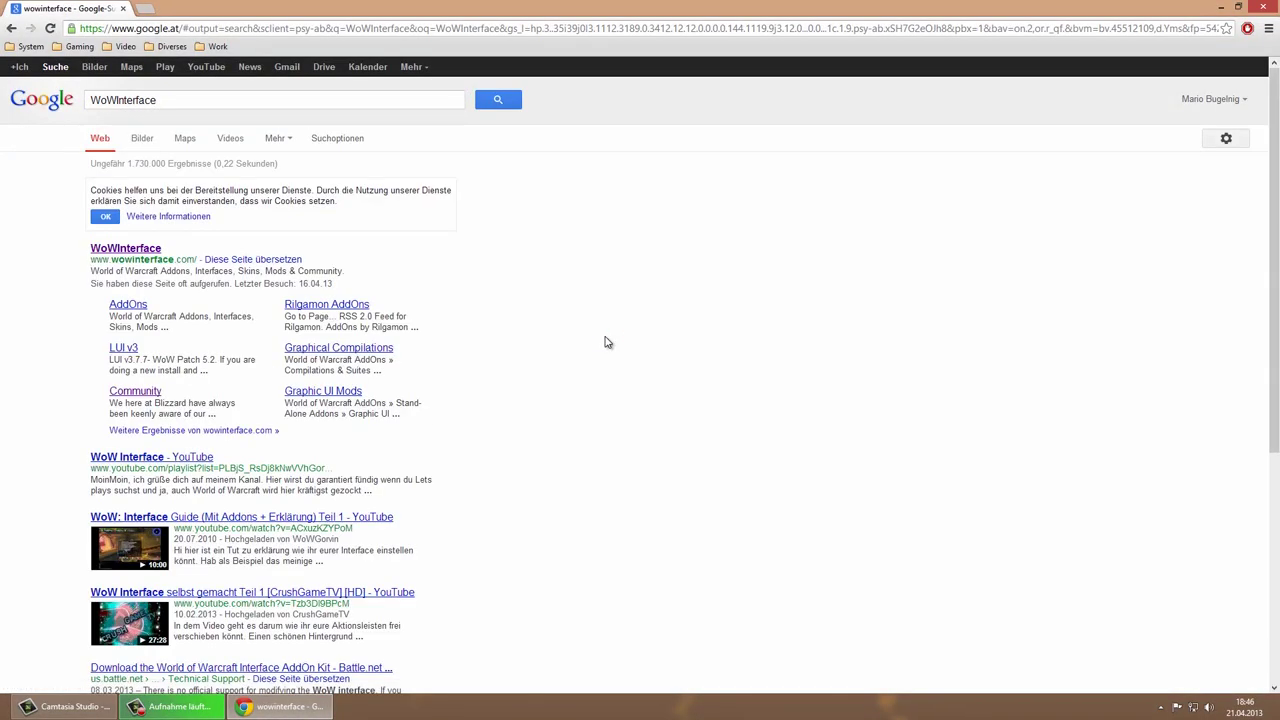
key("Return")
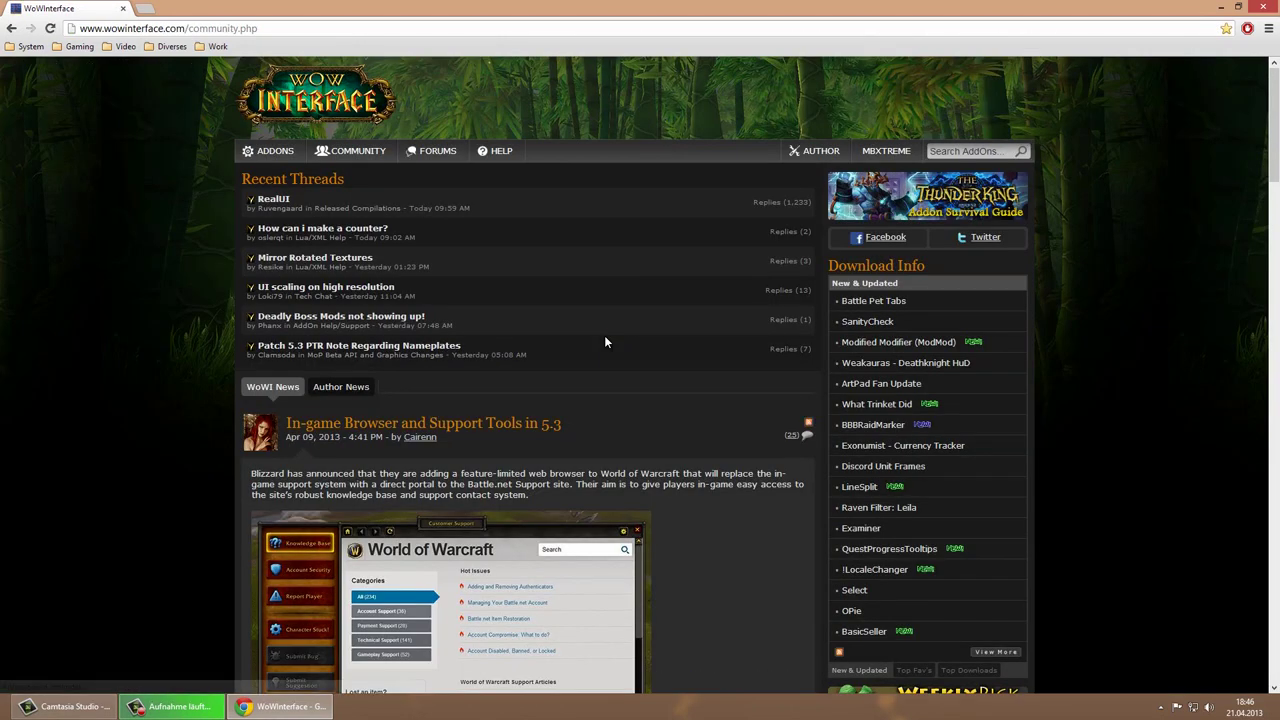
Browse to the Graphical Compilations addon category and download mbXtremeUI 5.0 | Black Mamba.
mouse_move(269, 151)
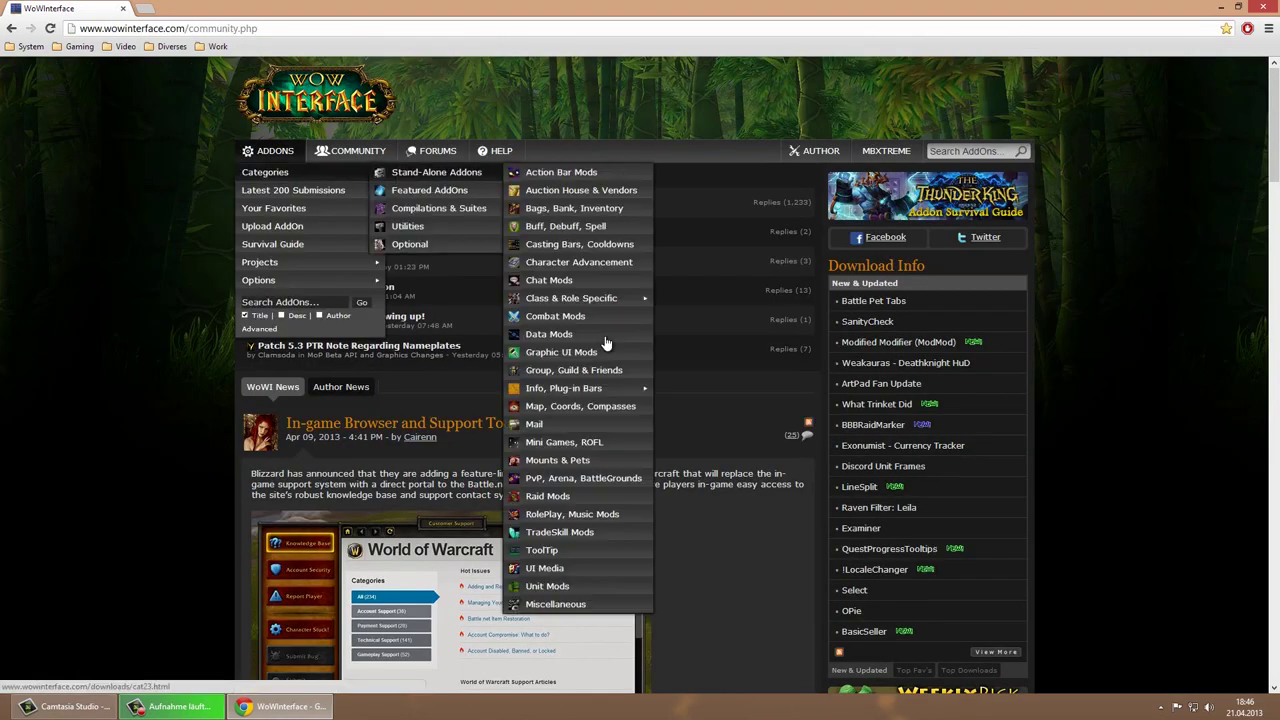
mouse_move(438, 208)
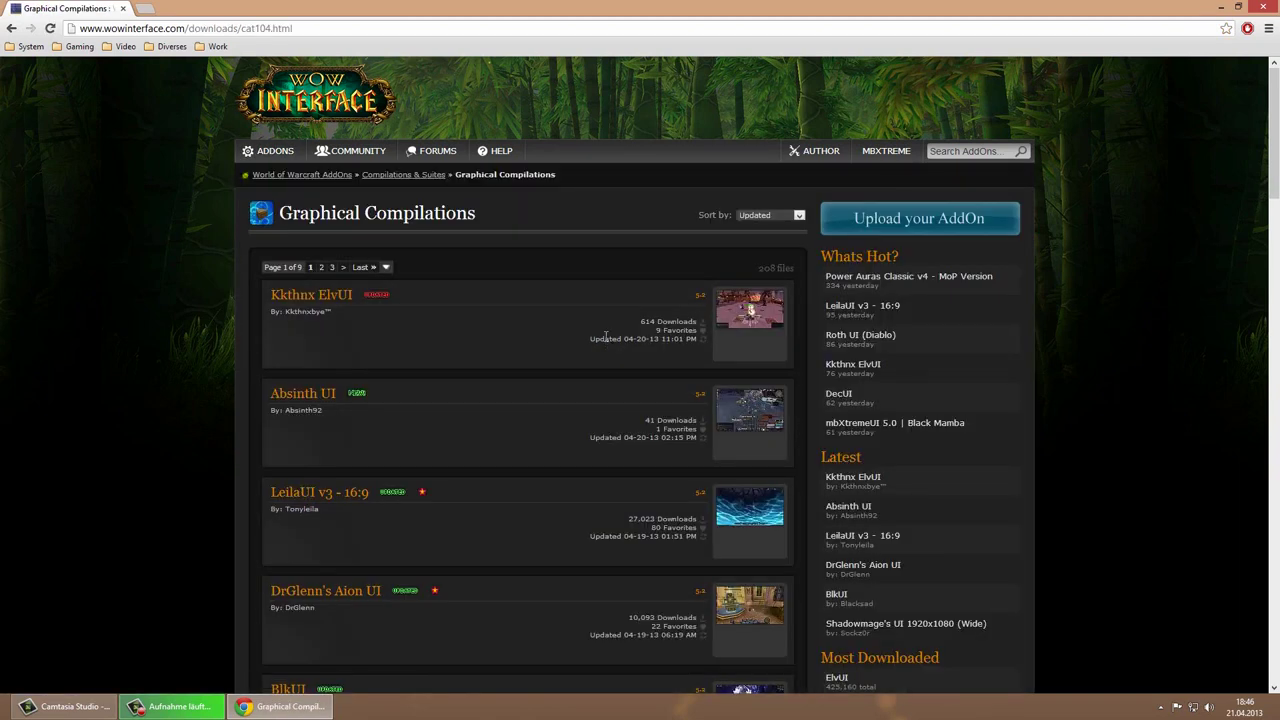
scroll(605, 340, "down", 5)
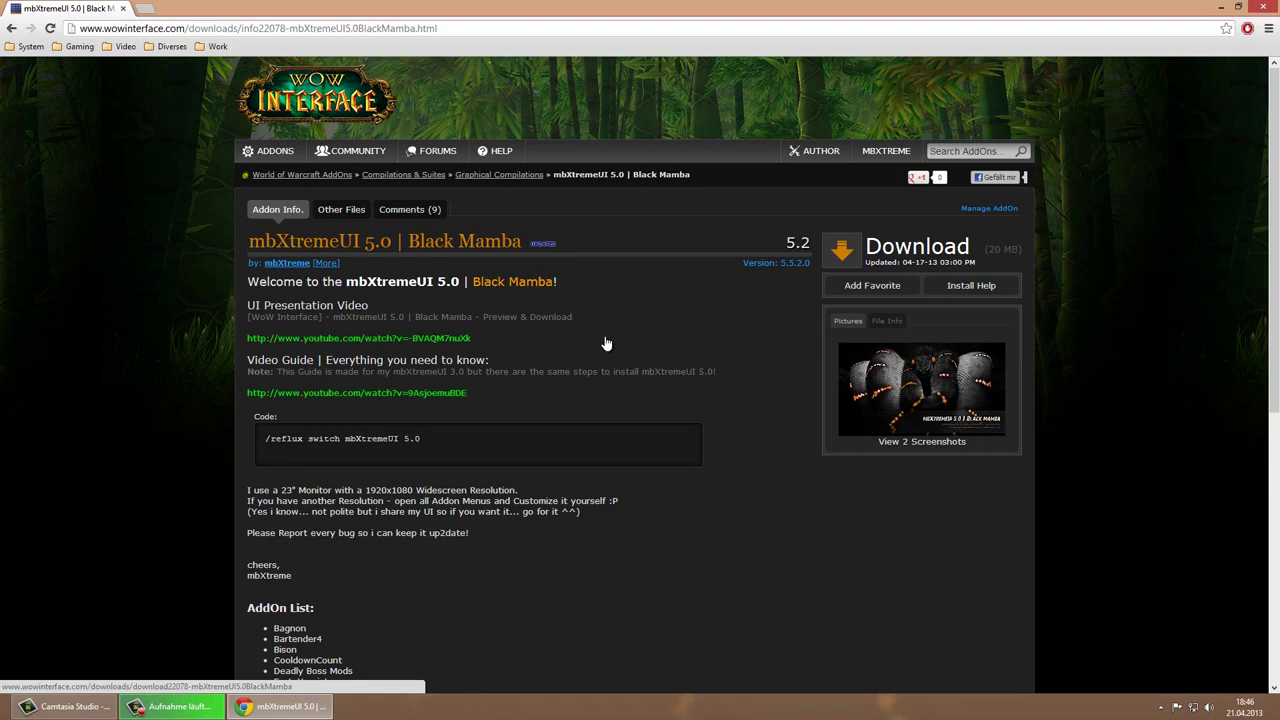
left_click(605, 343)
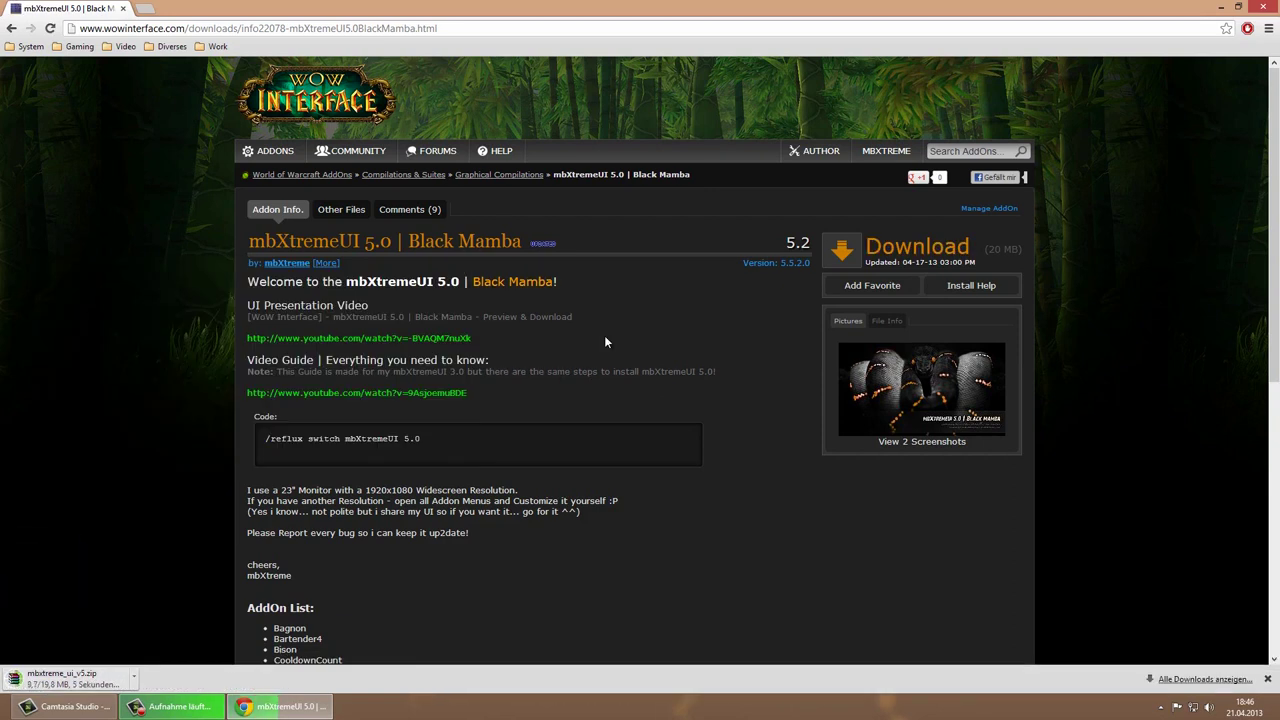
Switch to the Download folder from the desktop and extract mbxtreme_ui_v5.zip directly into it.
key("super+d")
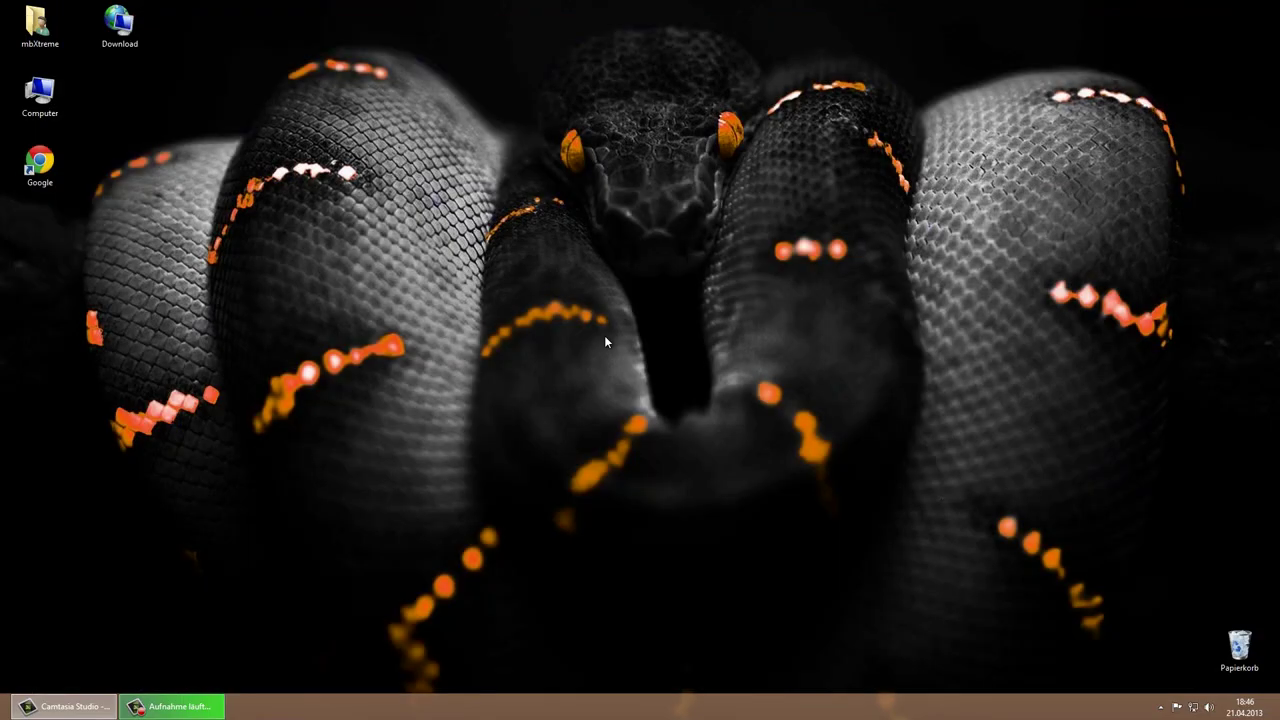
key("d")
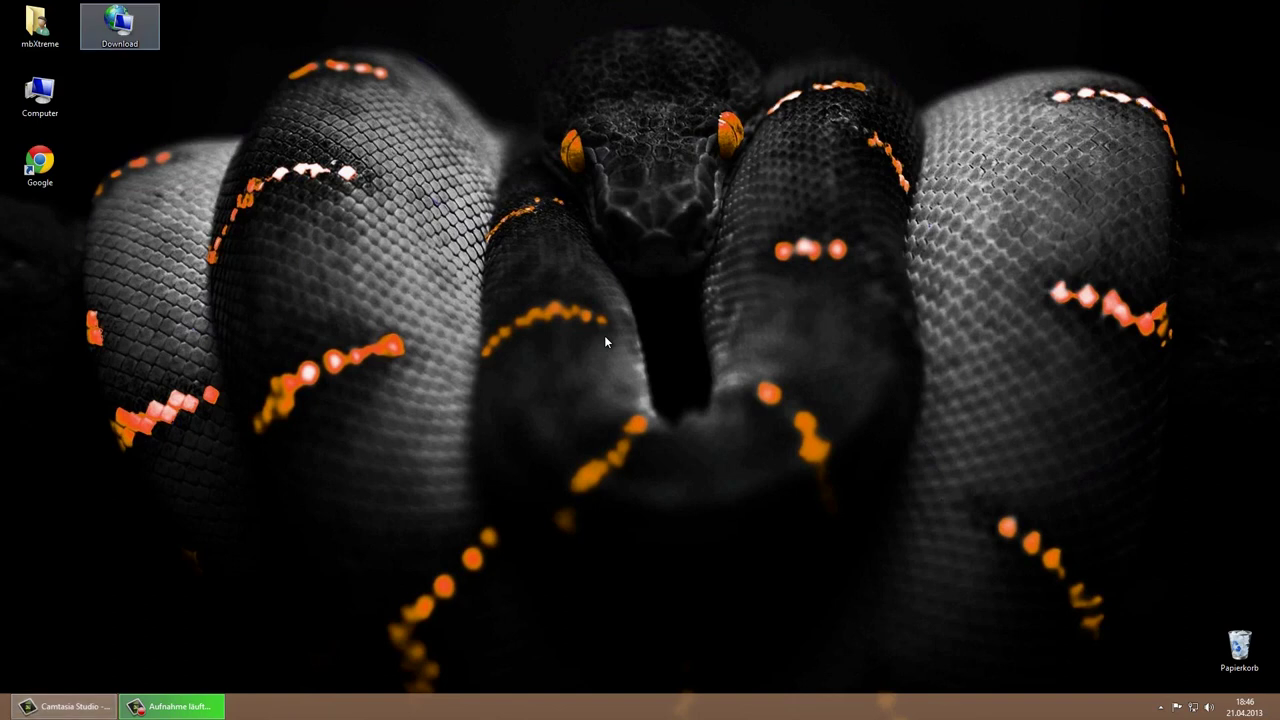
key("Return")
right_click(311, 208)
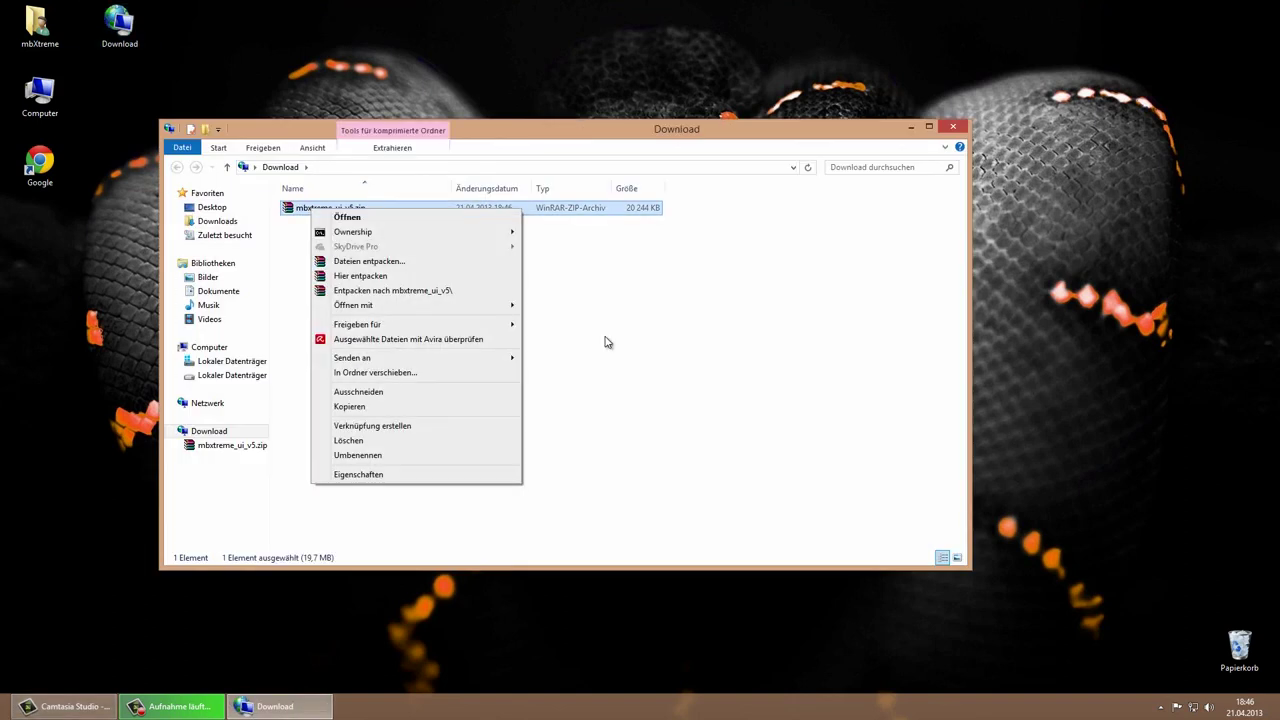
left_click(360, 276)
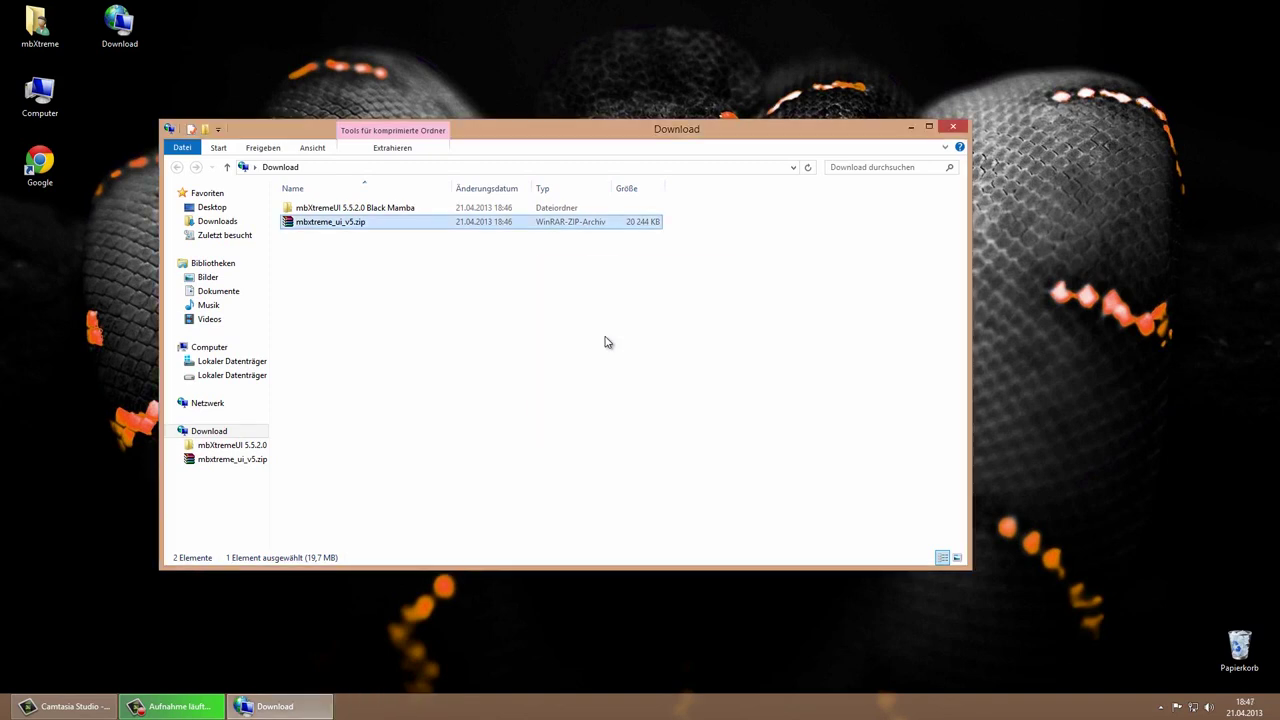
Open the extracted mbXtremeUI 5.5.2.0 Black Mamba folder and read the installation guide in Read Me.txt, closing the file when done.
key("Up")
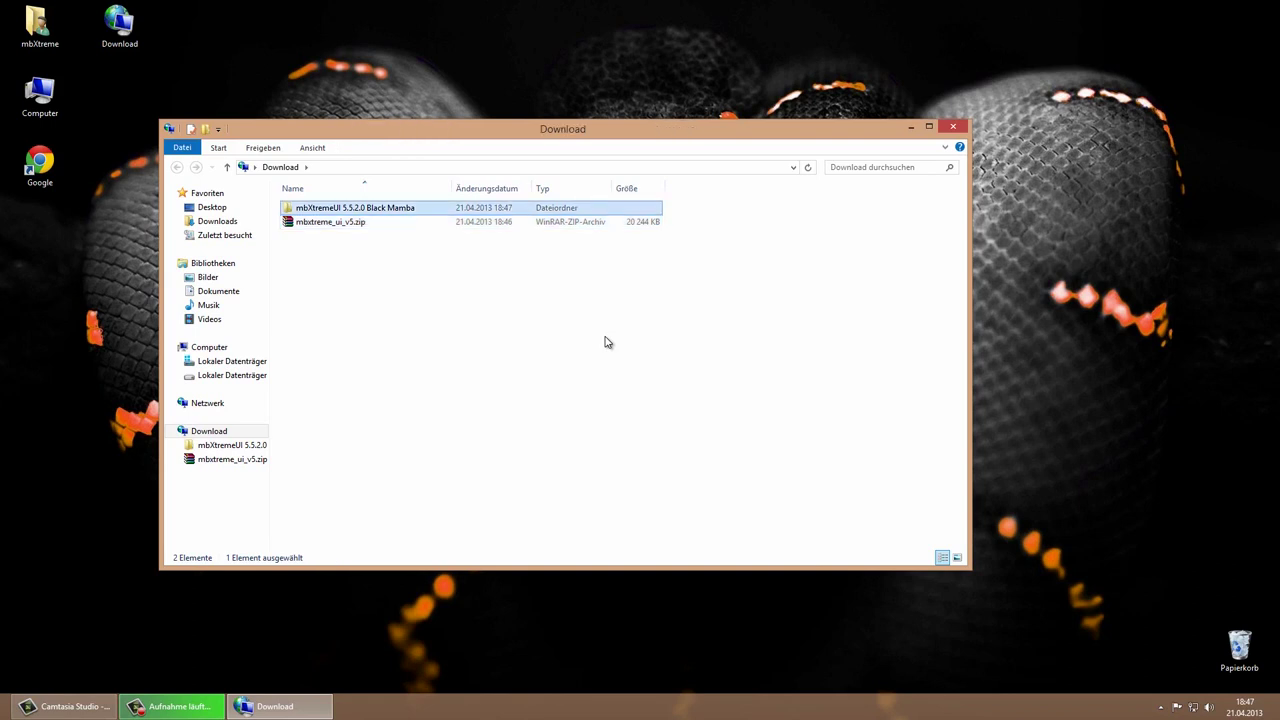
key("Return")
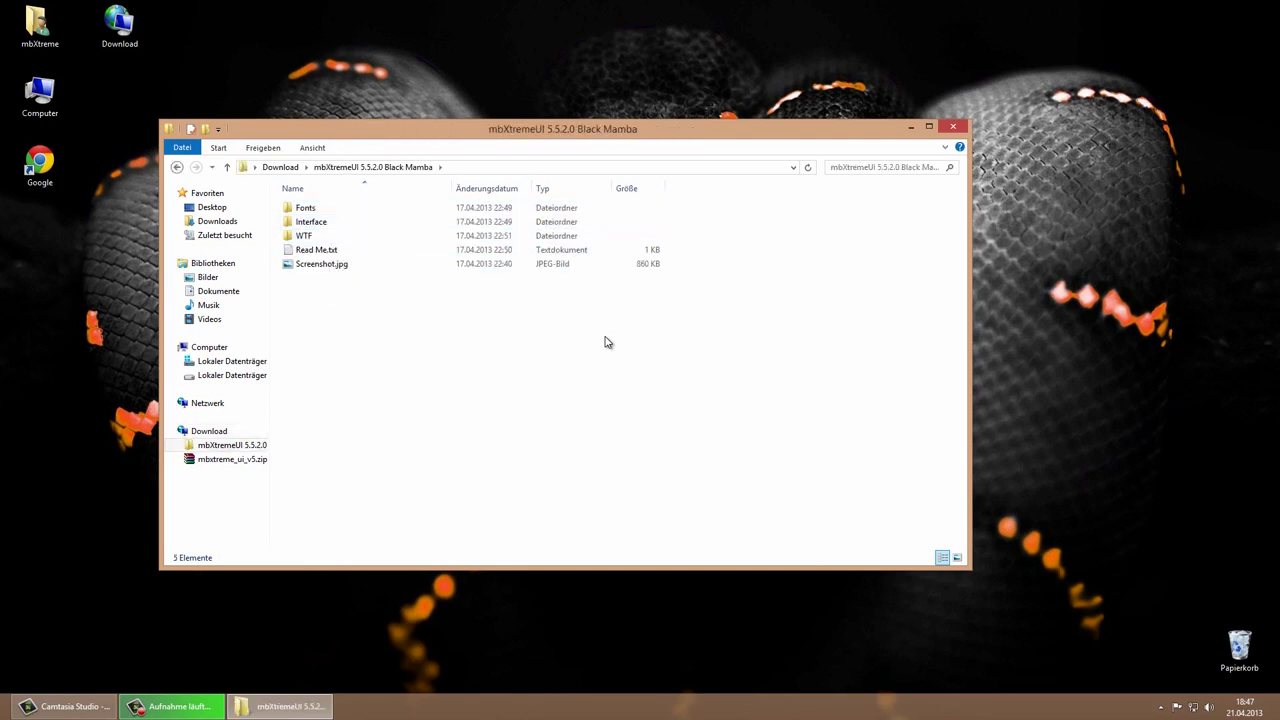
key("r")
key("Return")
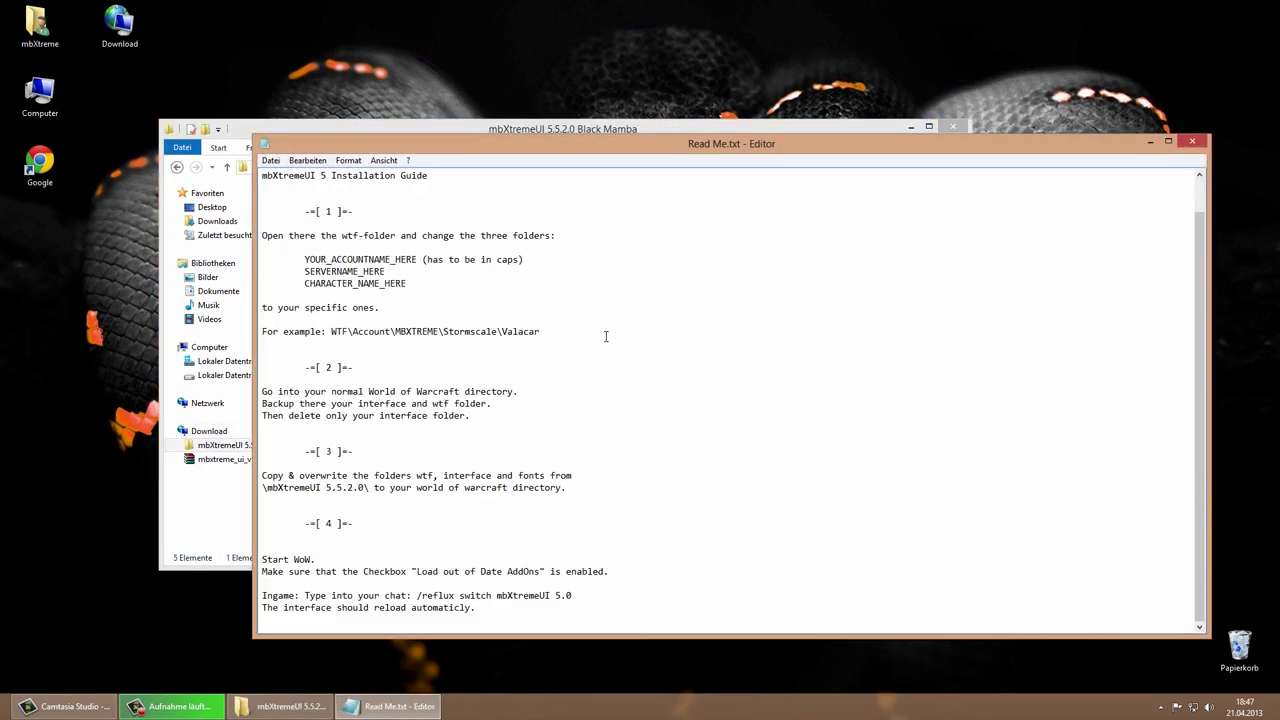
scroll(605, 336, "down", 1)
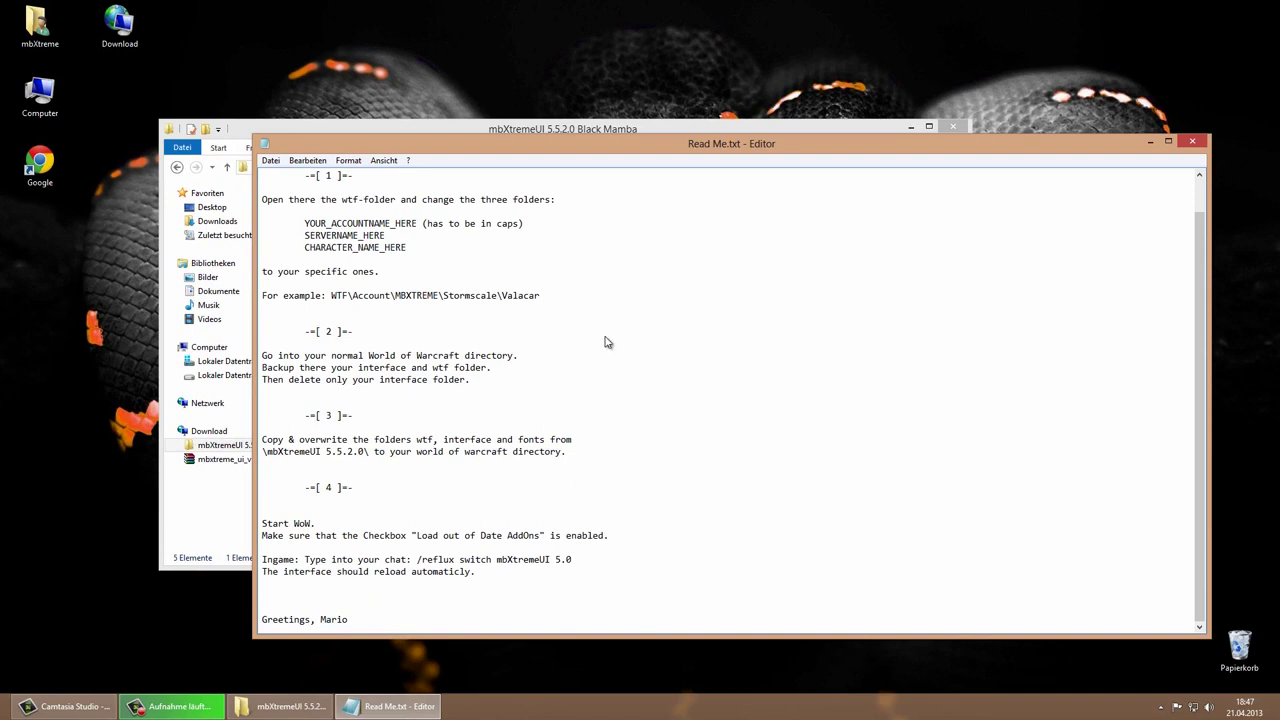
key("alt+F4")
View Screenshot.jpg from the extracted folder and close the image viewer.
key("Down")
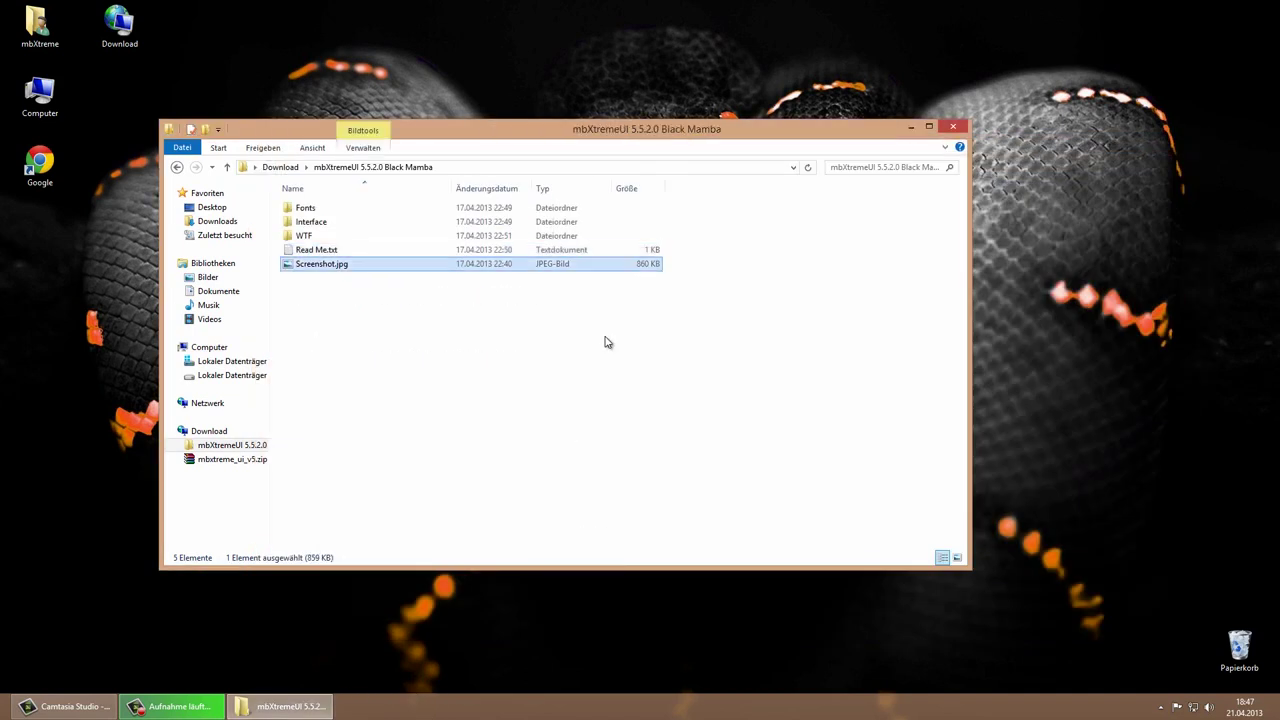
key("Return")
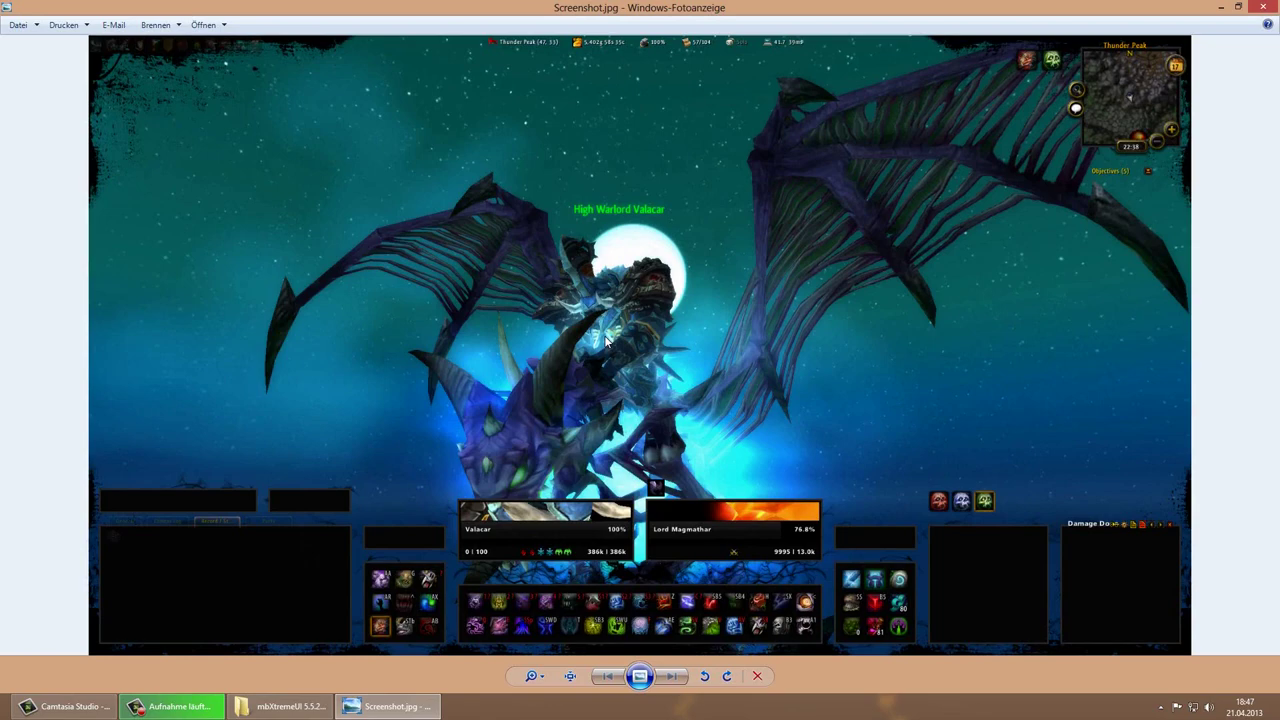
key("alt+F4")
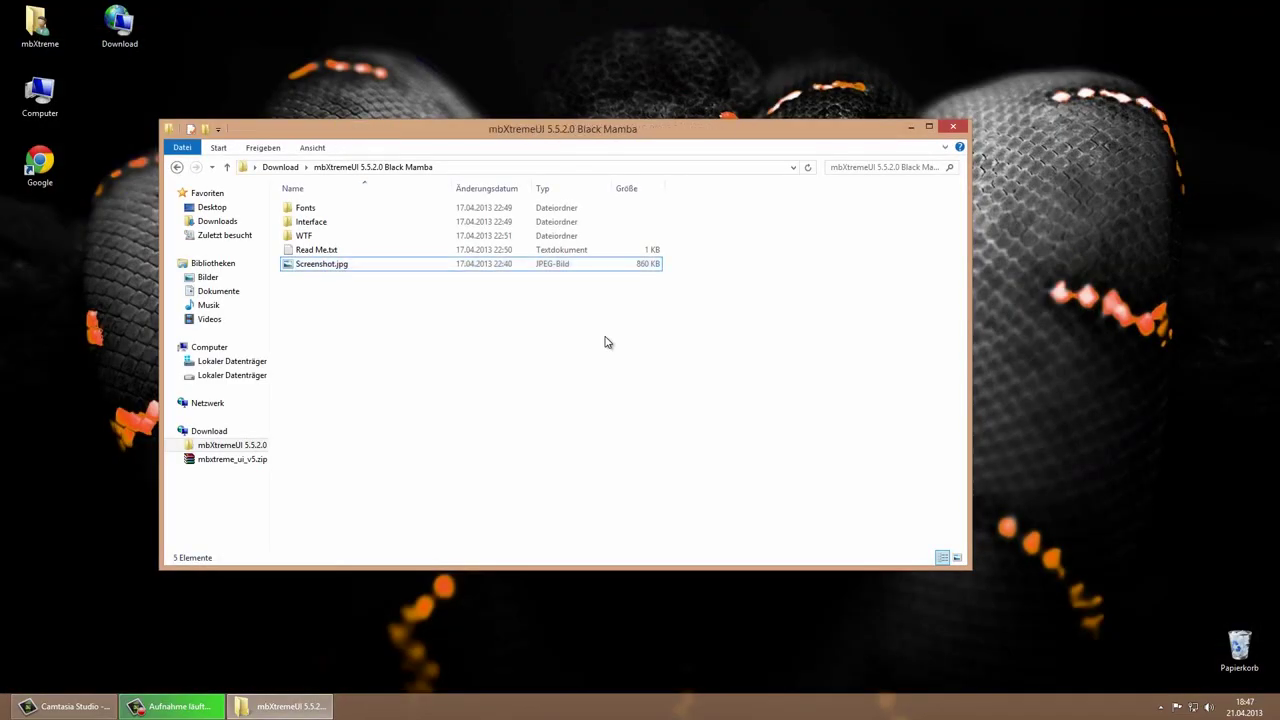
Copy the Fonts, Interface and WTF folders from the extracted mbXtremeUI folder.
key("Up")
key("Up")
key("Up")
key("Up")
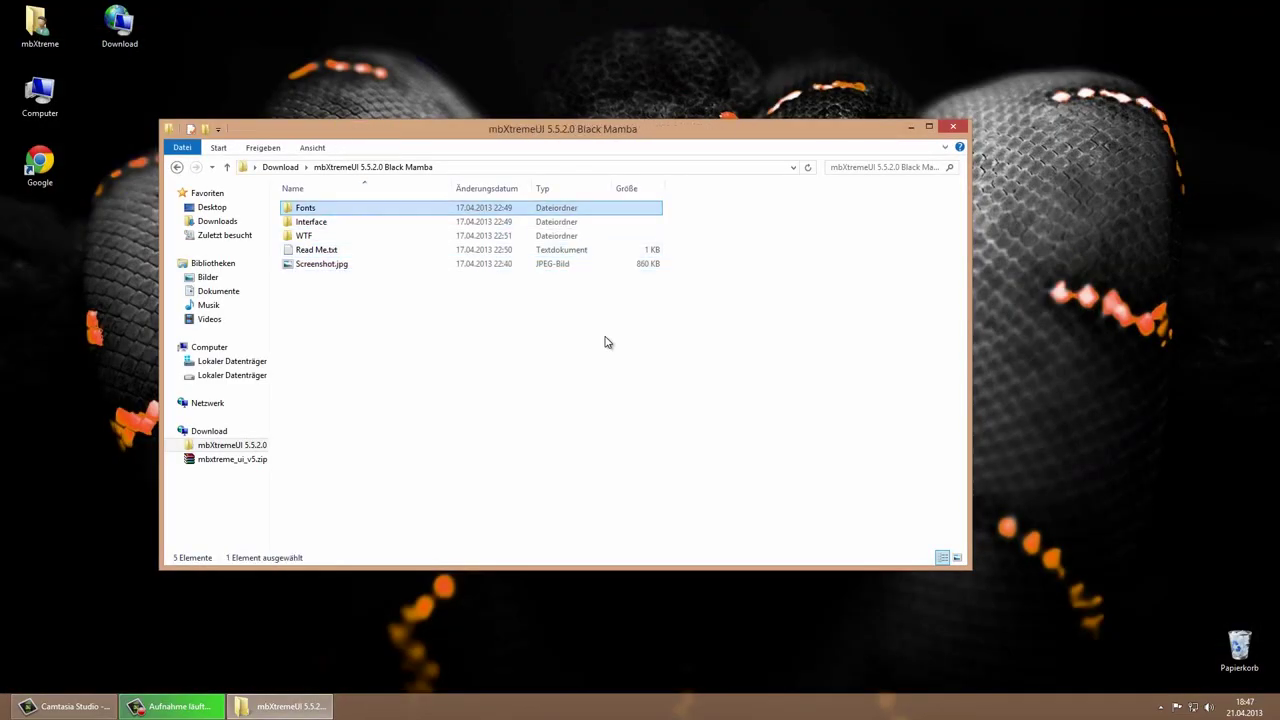
key("shift+Down")
key("shift+Down")
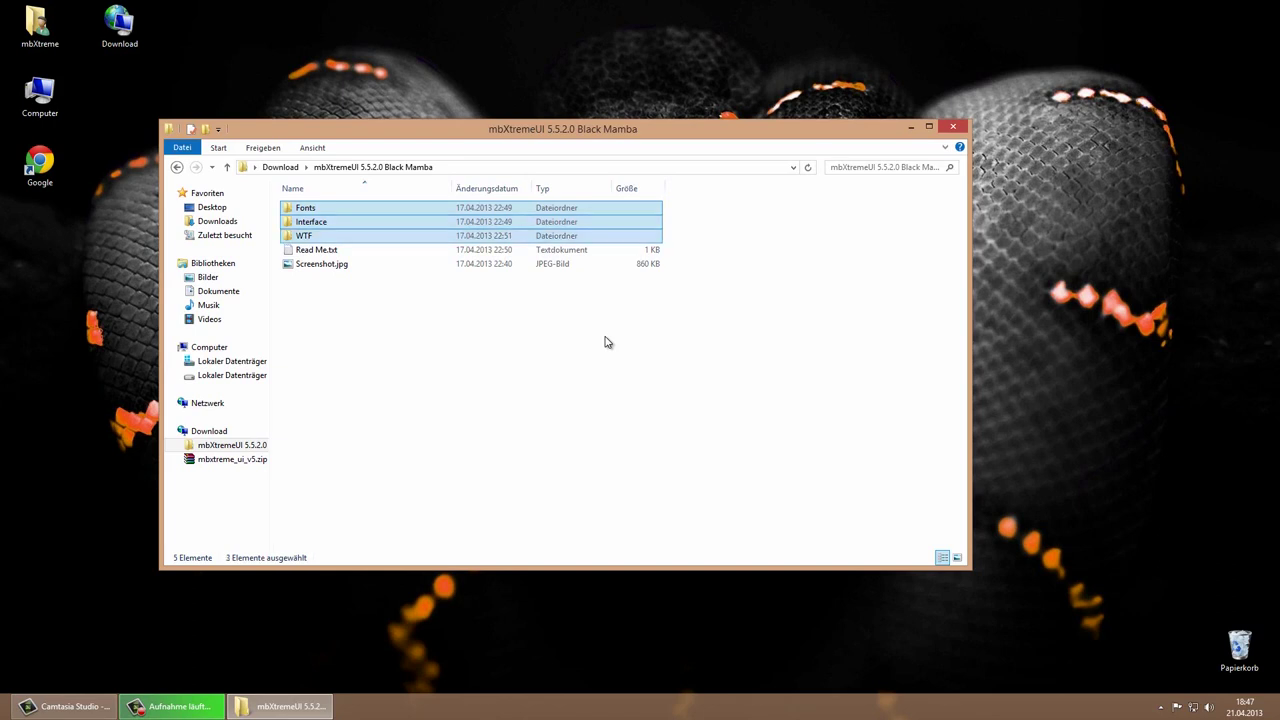
key("Menu")
key("Down")
key("Down")
key("Down")
key("Down")
key("Down")
key("Down")
key("Down")
key("Down")
key("Down")
key("Down")
key("Down")
key("Down")
key("Down")
key("Down")
key("Down")
key("Down")
key("Return")
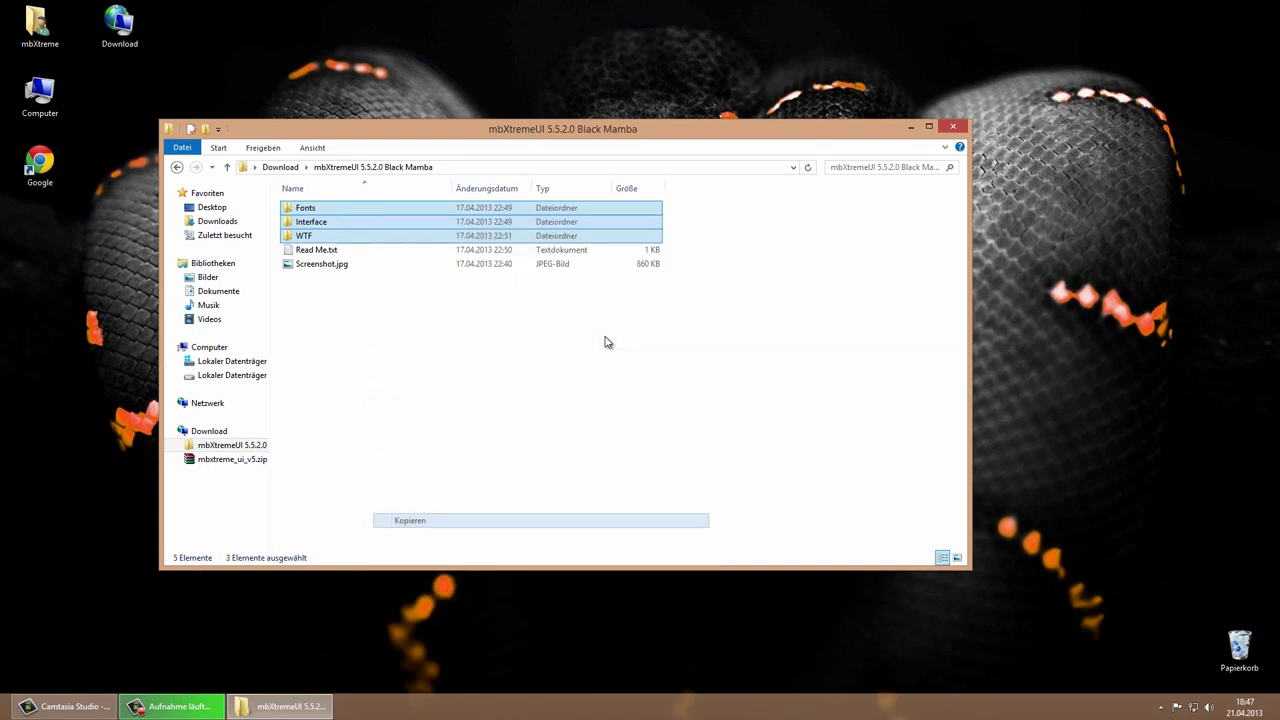
Open the World of Warcraft folder on drive D: in a new window and paste the copied folders there.
double_click(40, 96)
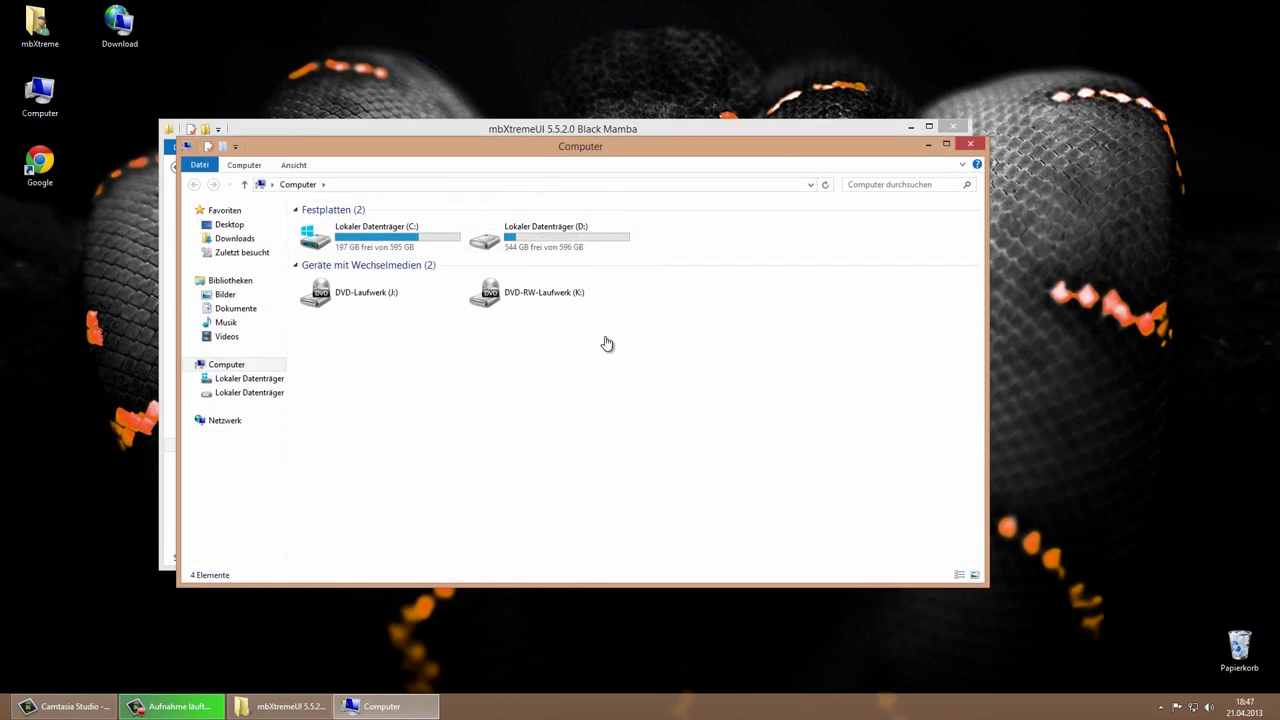
double_click(546, 238)
double_click(348, 281)
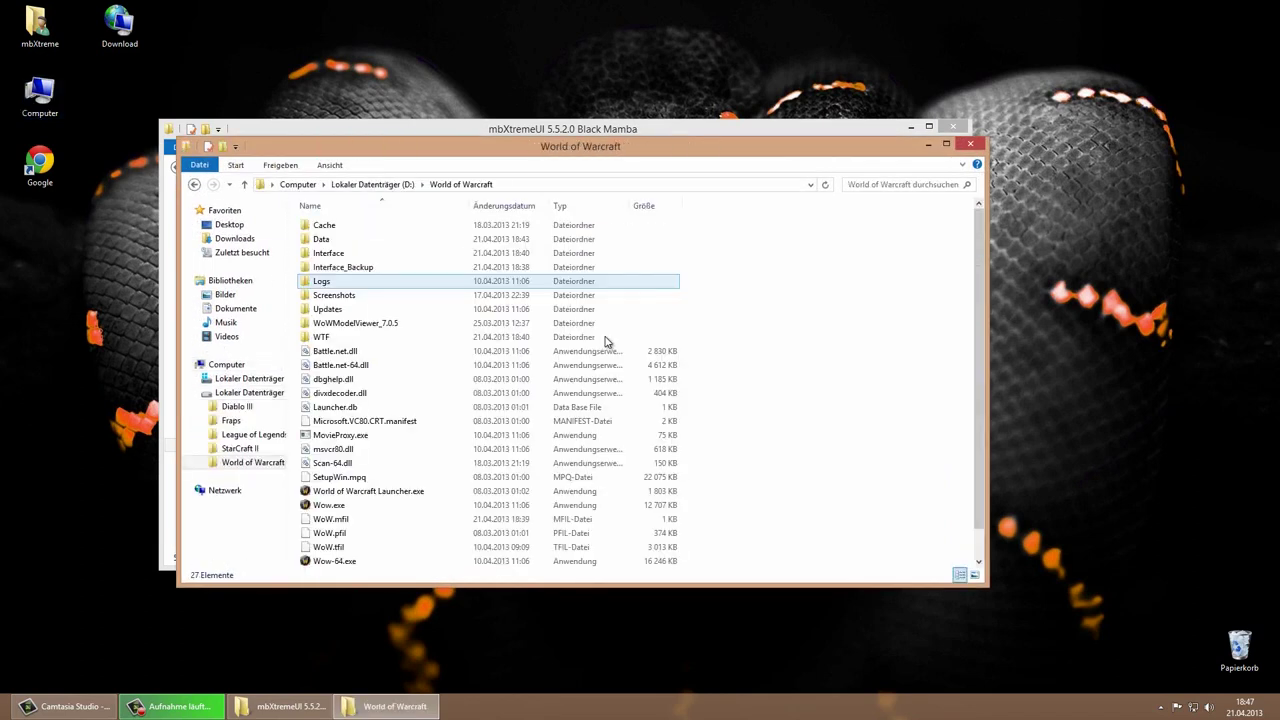
right_click(790, 336)
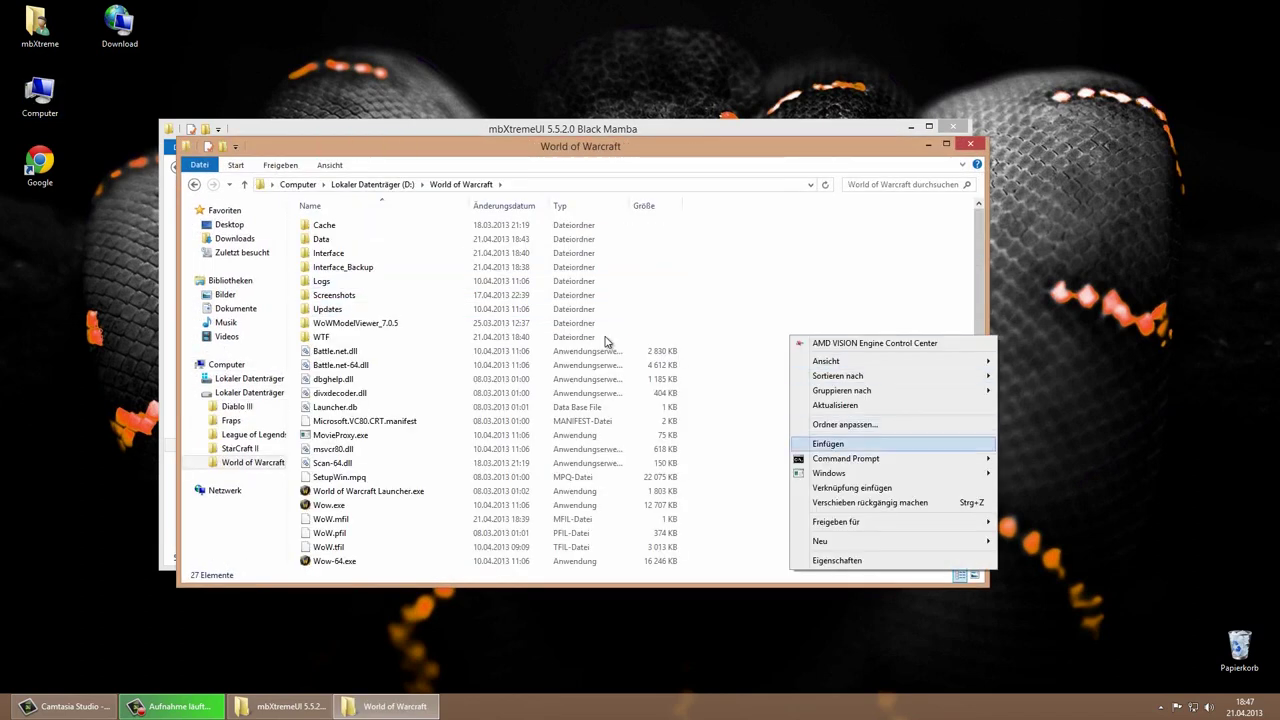
key("Return")
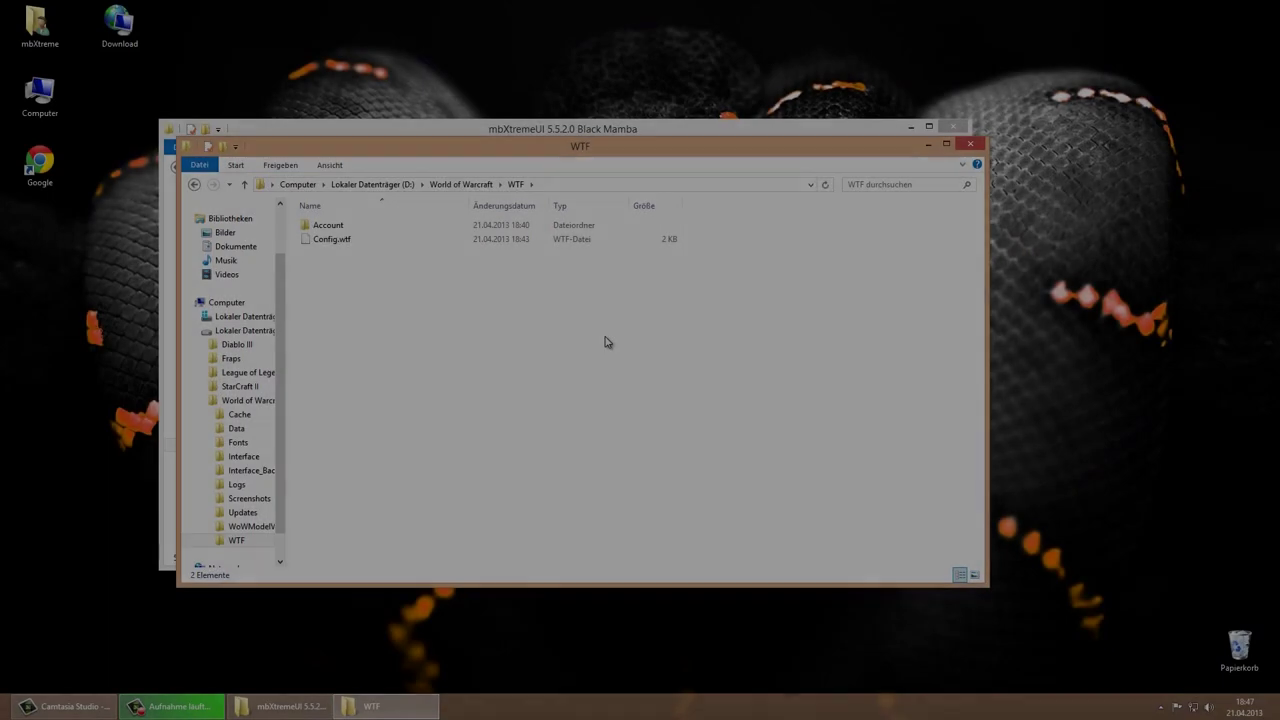
In the WTF Account folder, copy the name of the MBXTREME folder and rename that folder to ___MBXTREME.
key("Down")
key("Return")
key("Down")
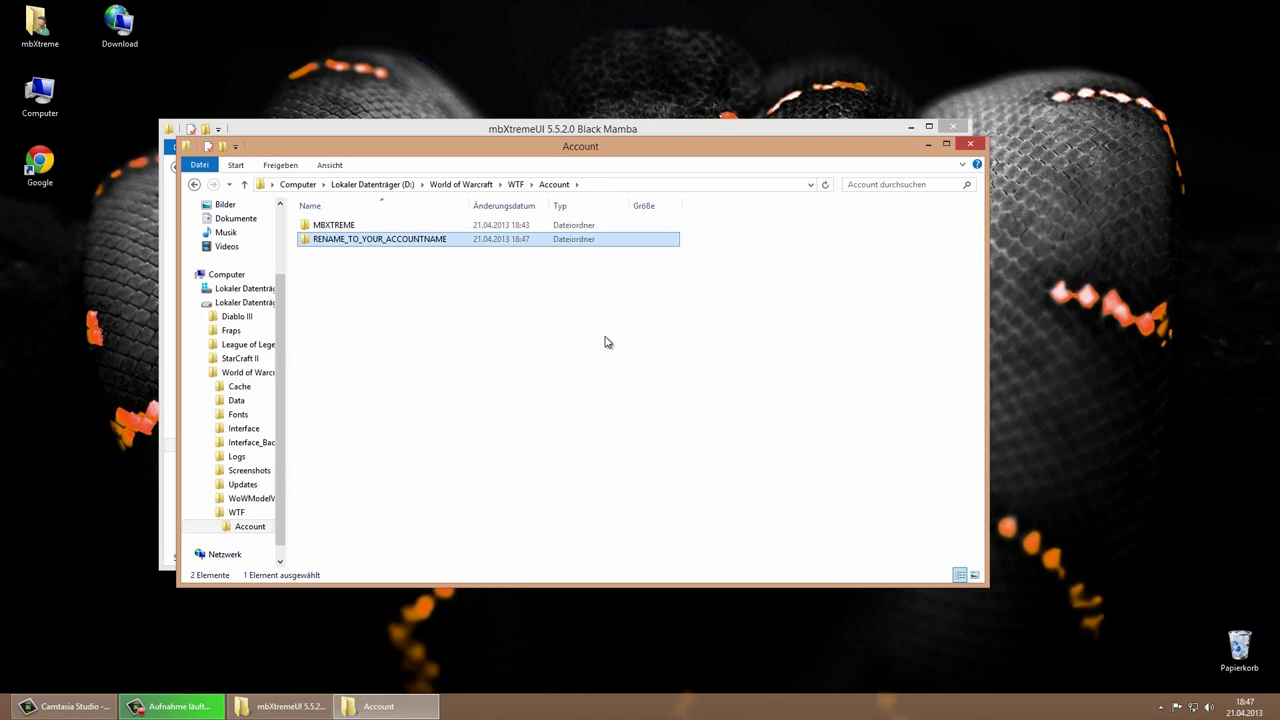
key("Up")
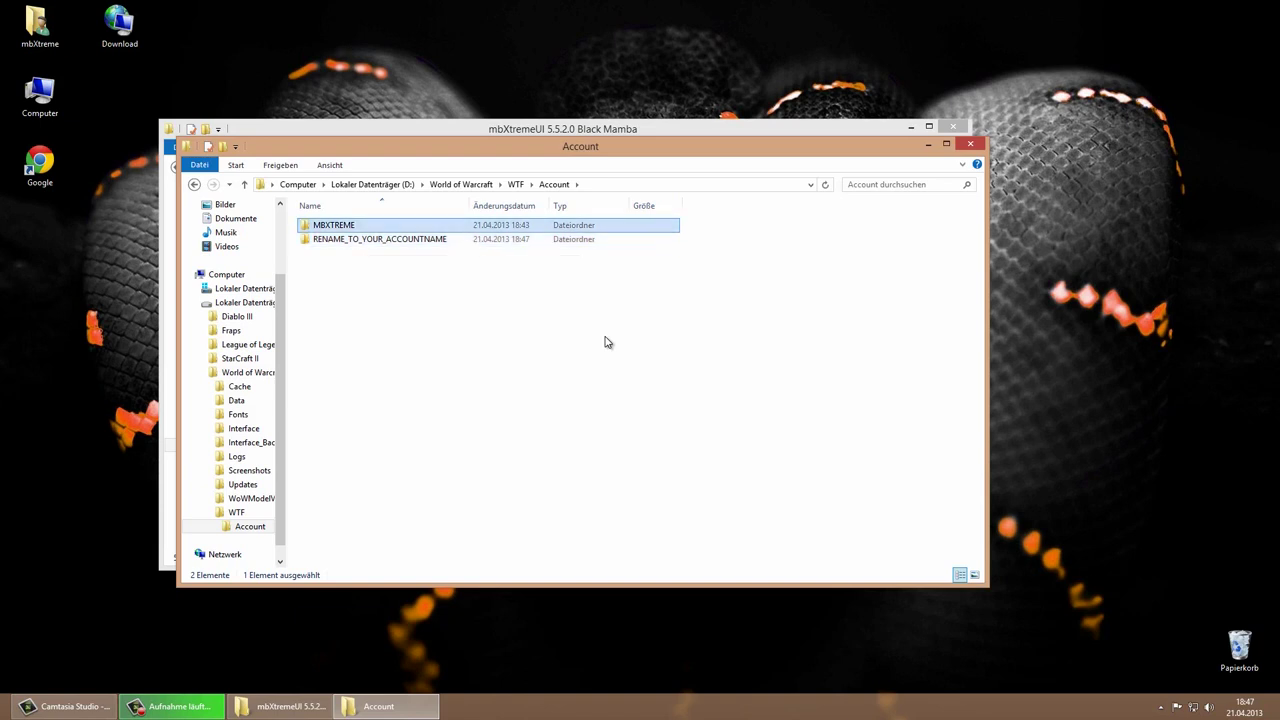
key("Menu")
key("Down")
key("Down")
key("Down")
key("Down")
key("Down")
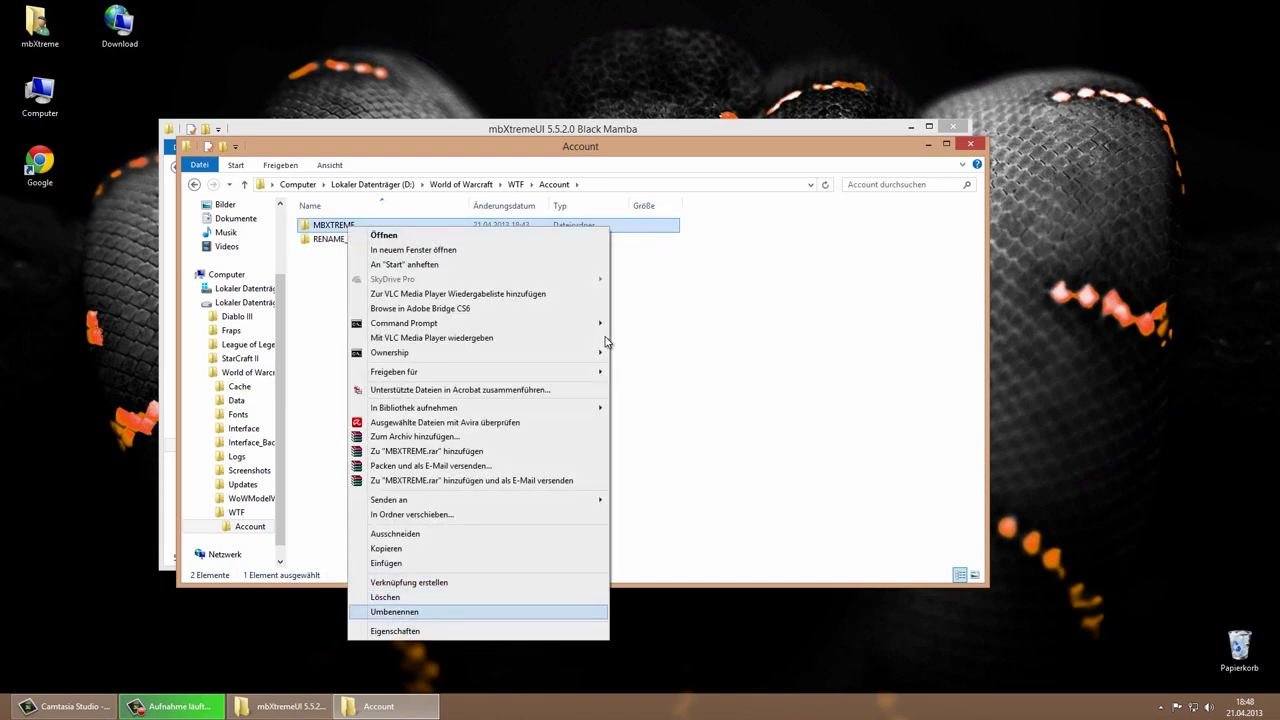
key("Return")
key("ctrl+c")
key("Left")
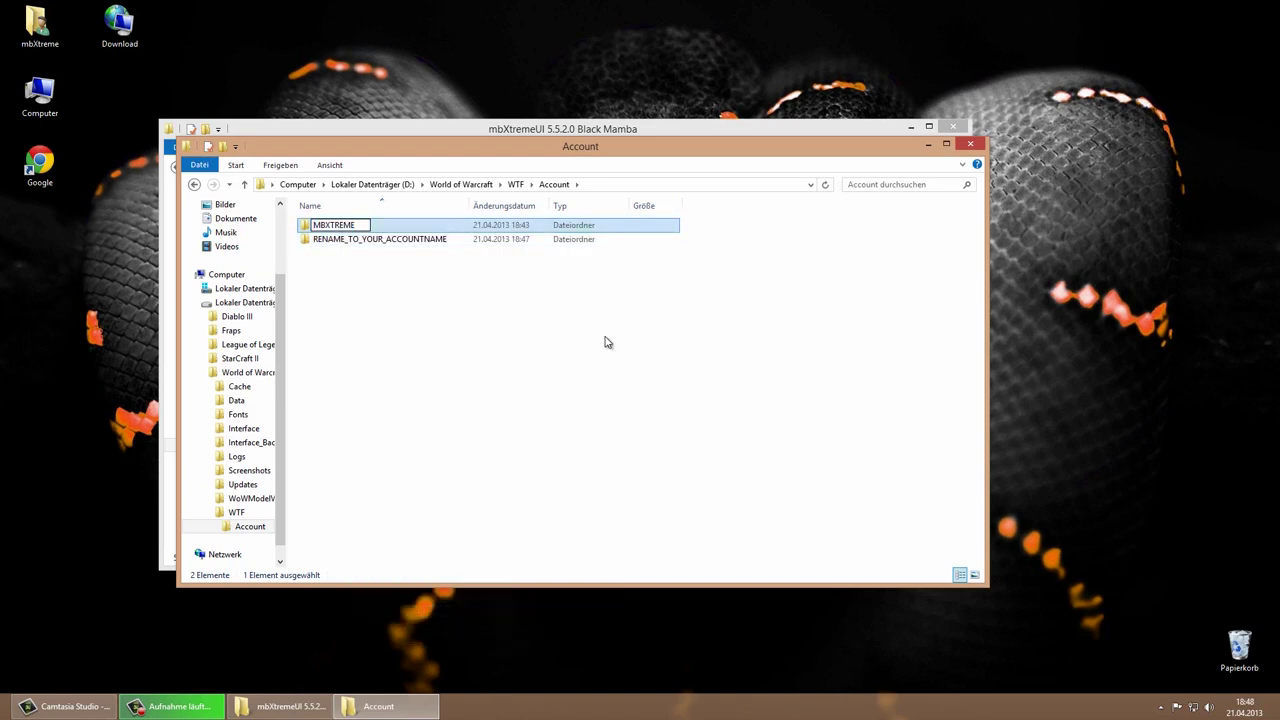
type("___")
left_click(607, 342)
Rename the RENAME_TO_YOUR_ACCOUNTNAME folder to MBXTREME using the copied name.
right_click(386, 239)
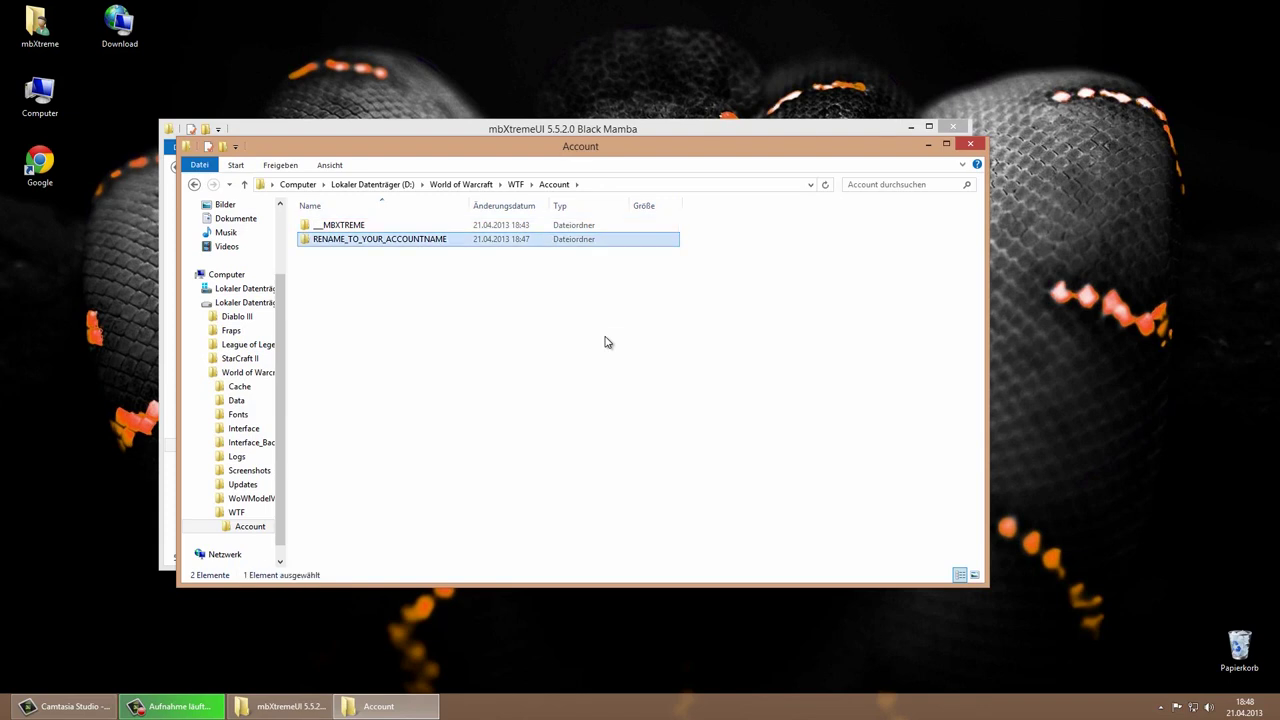
left_click(430, 609)
key("ctrl+v")
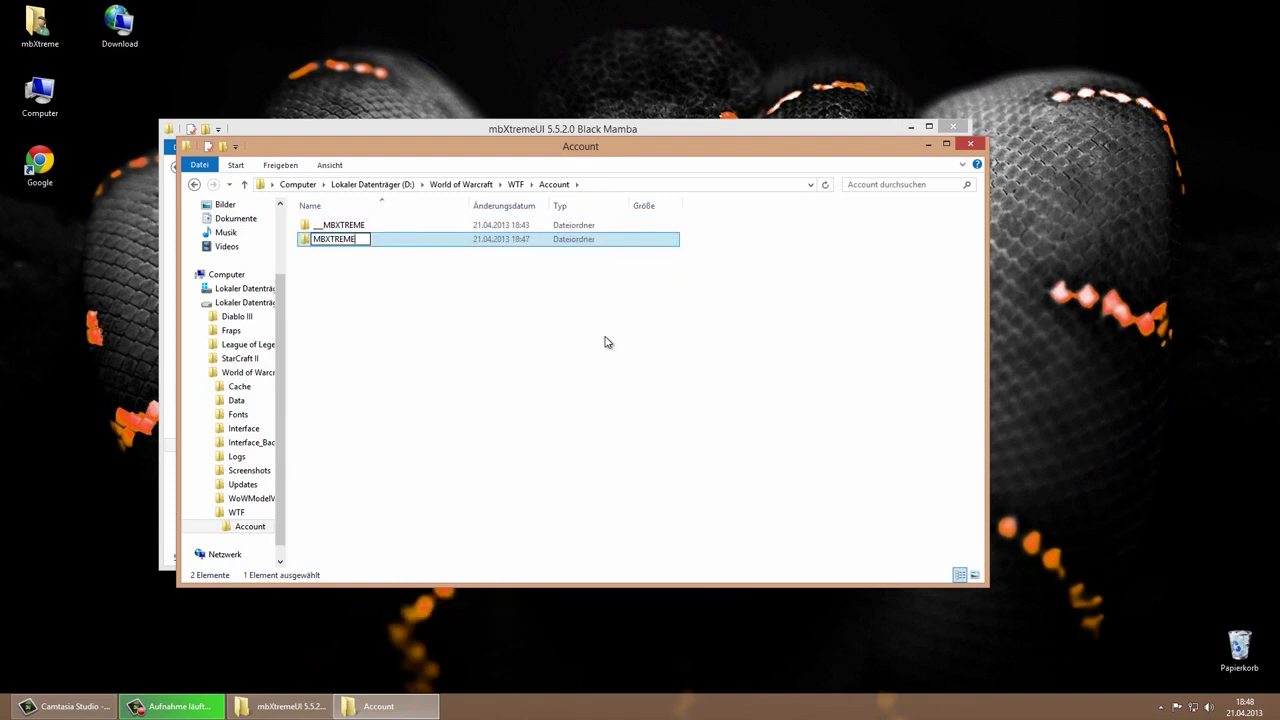
left_click(607, 342)
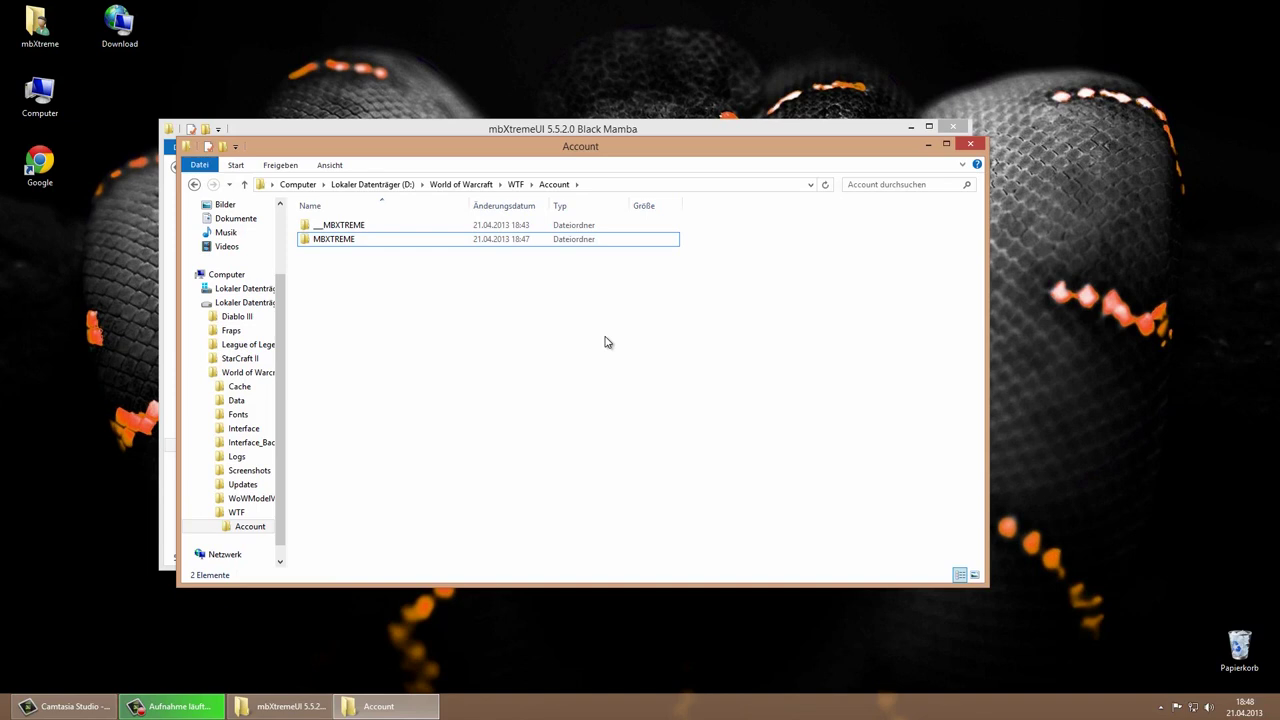
Open the ___MBXTREME folder and copy the name of its server folder, Stormscale, without renaming it.
double_click(340, 225)
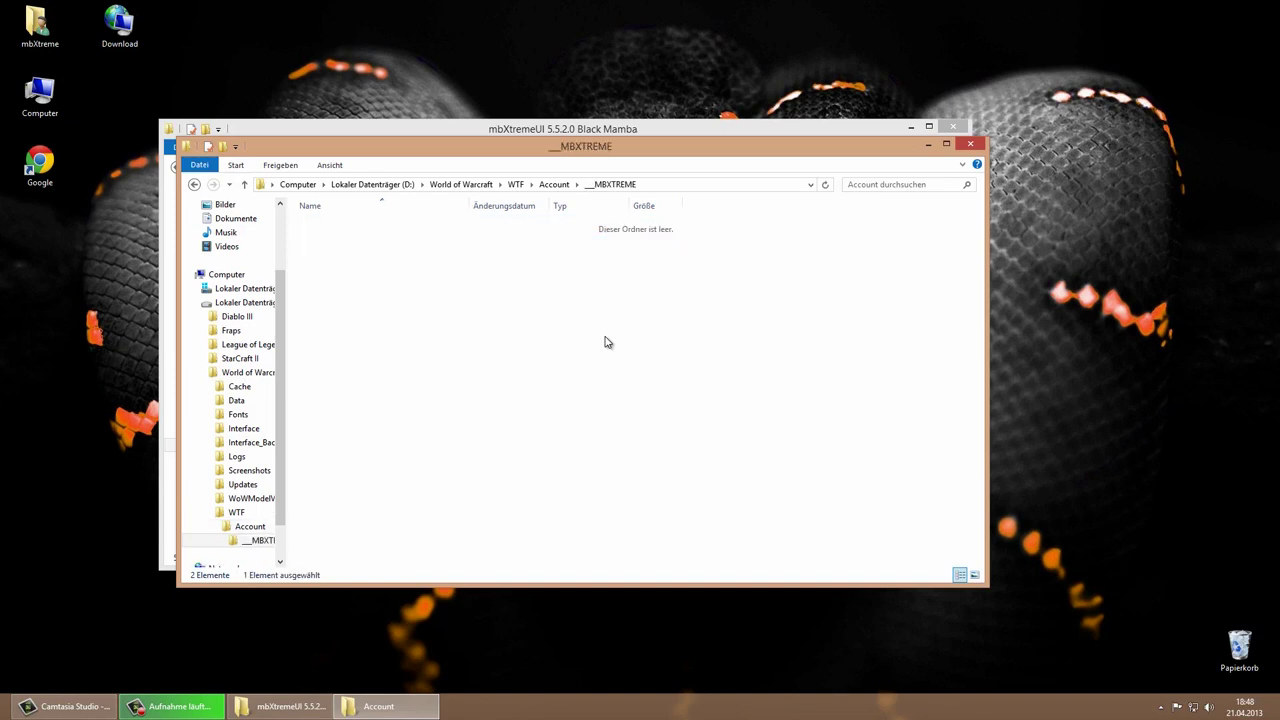
left_click(333, 239)
key("Menu")
key("Up")
key("Up")
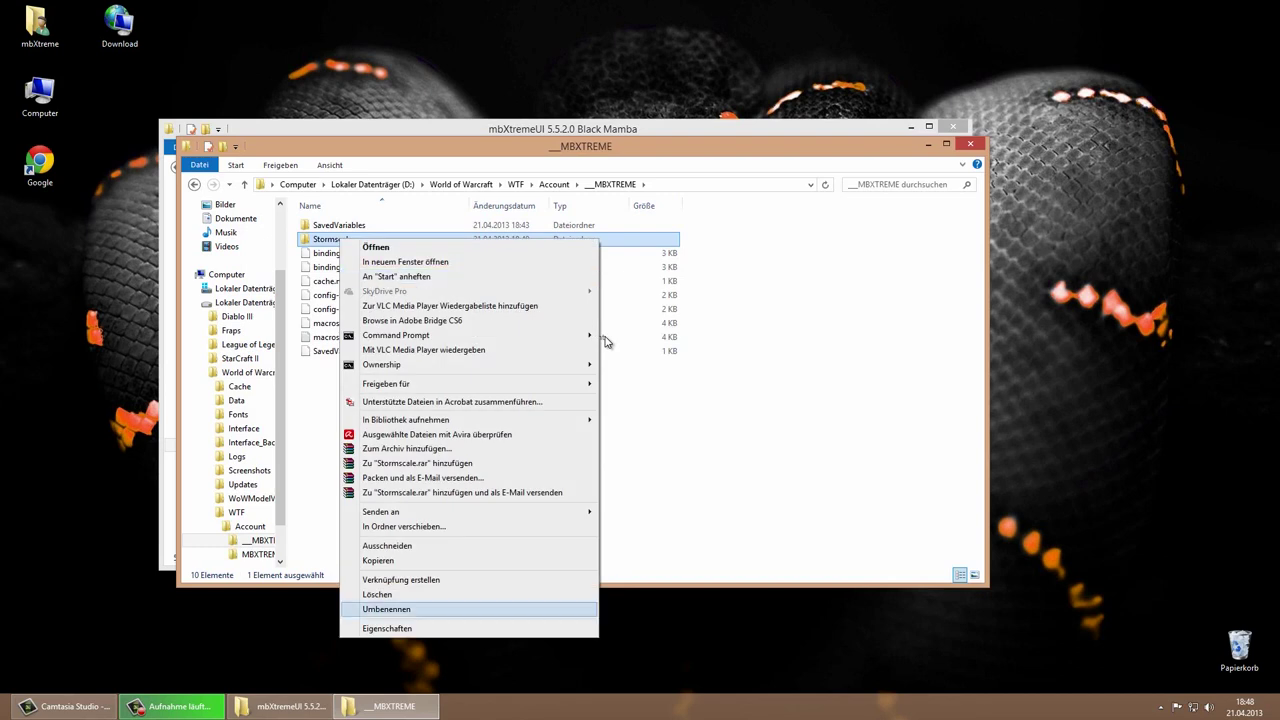
key("Return")
key("ctrl+c")
key("Escape")
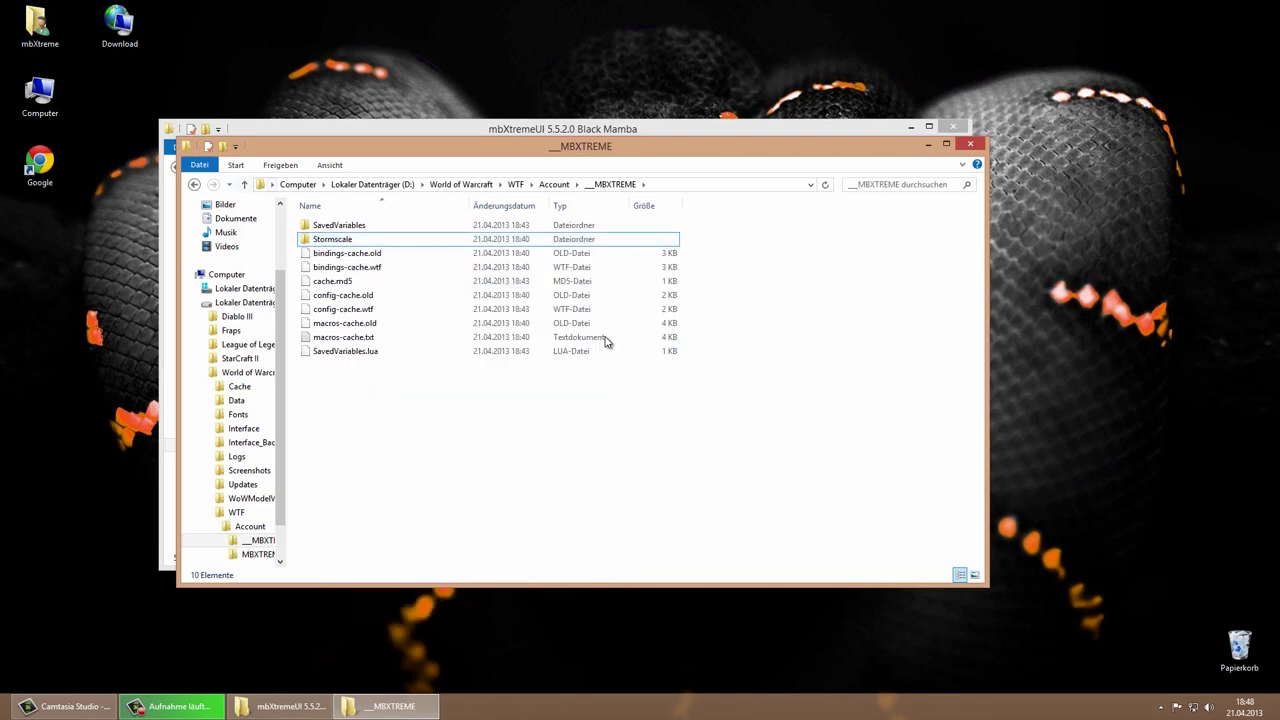
In the new MBXTREME account folder, rename RENAME_TO_YOUR_SERVERNAME to Stormscale.
key("alt+Up")
key("Down")
key("Return")
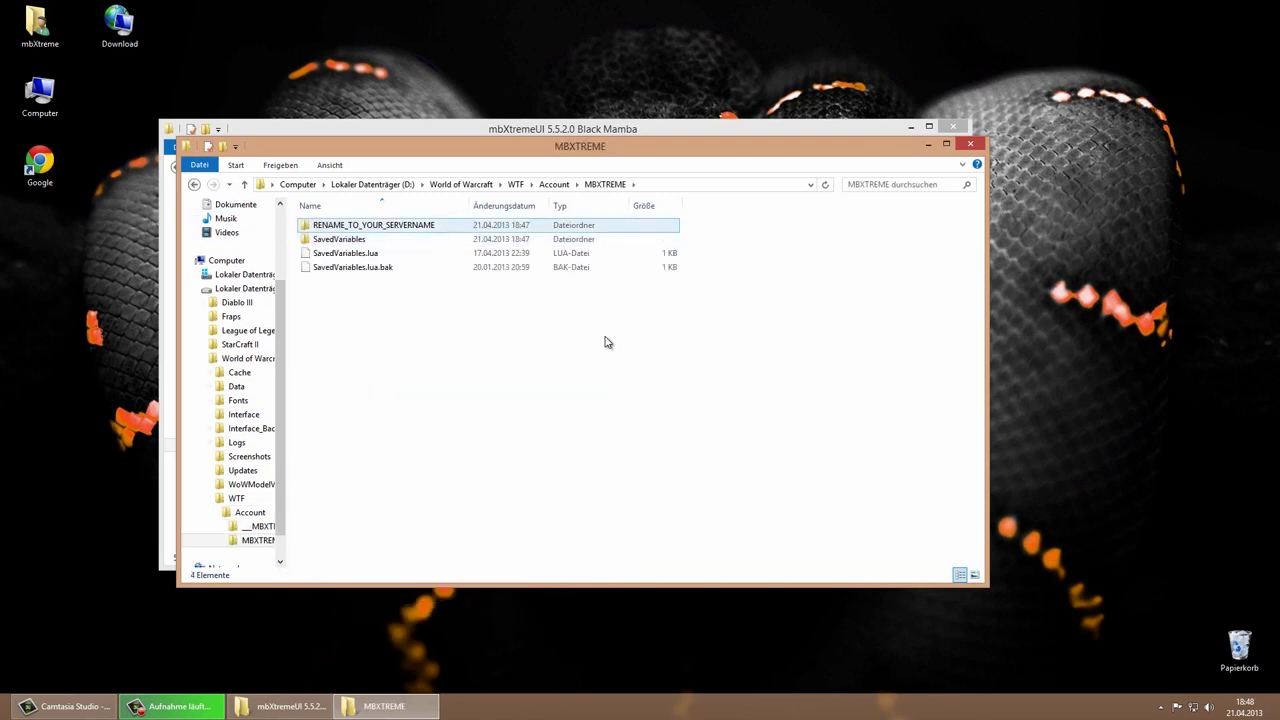
key("Down")
key("Menu")
key("Up")
key("Up")
key("Up")
key("Up")
key("Up")
key("Down")
key("Down")
key("Down")
key("Return")
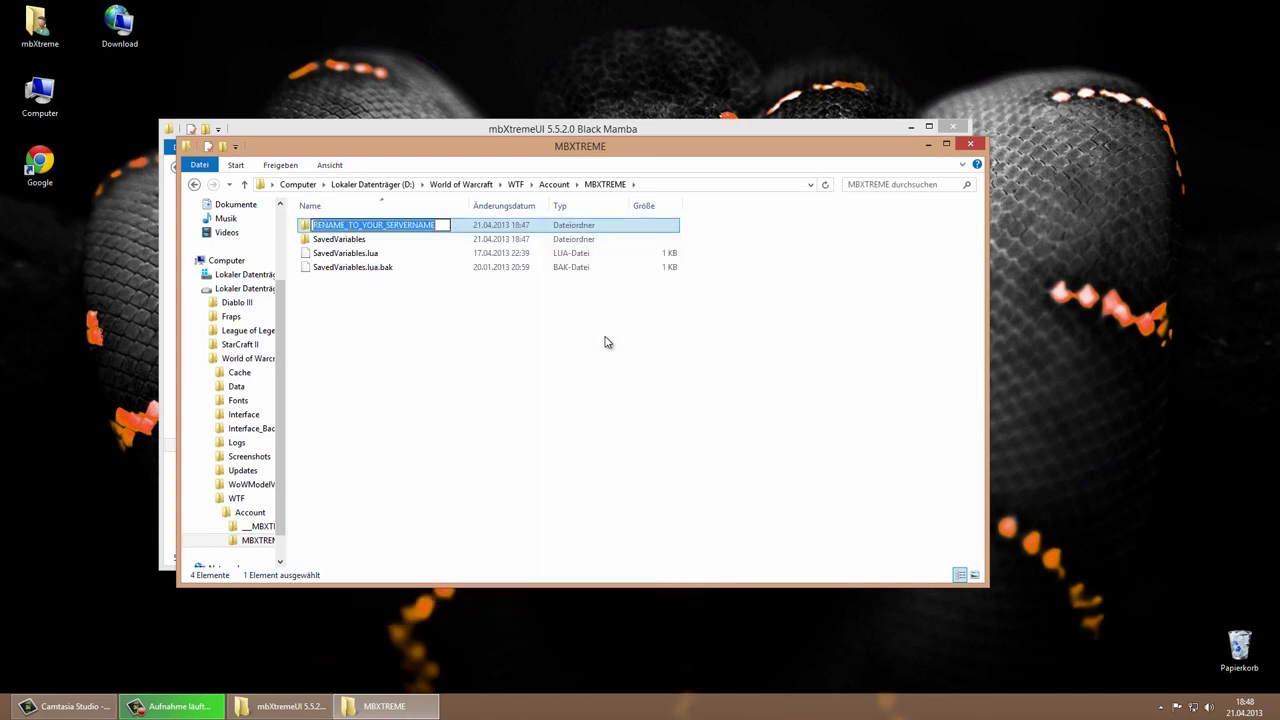
key("ctrl+v")
key("Return")
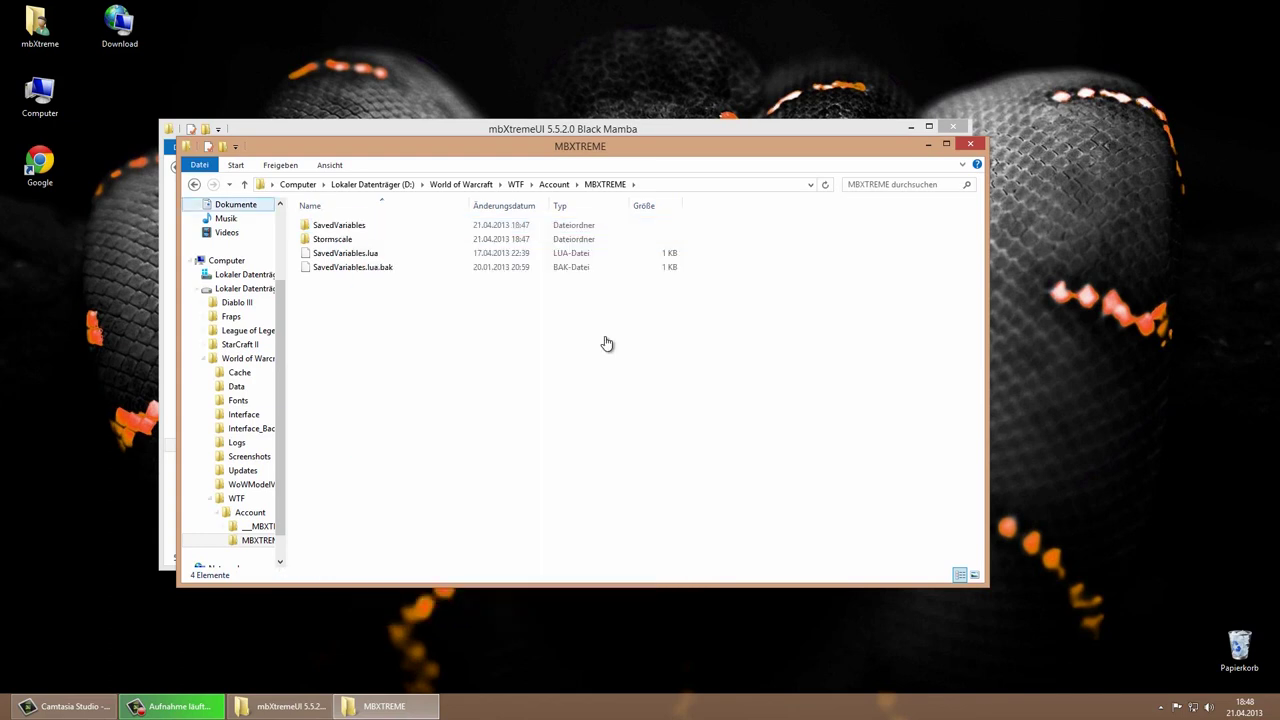
Look up the character folder Valacar under ___MBXTREME\Stormscale and copy its name, leaving the folder name as it is.
key("BackSpace")
key("Up")
key("Return")
key("Down")
key("Down")
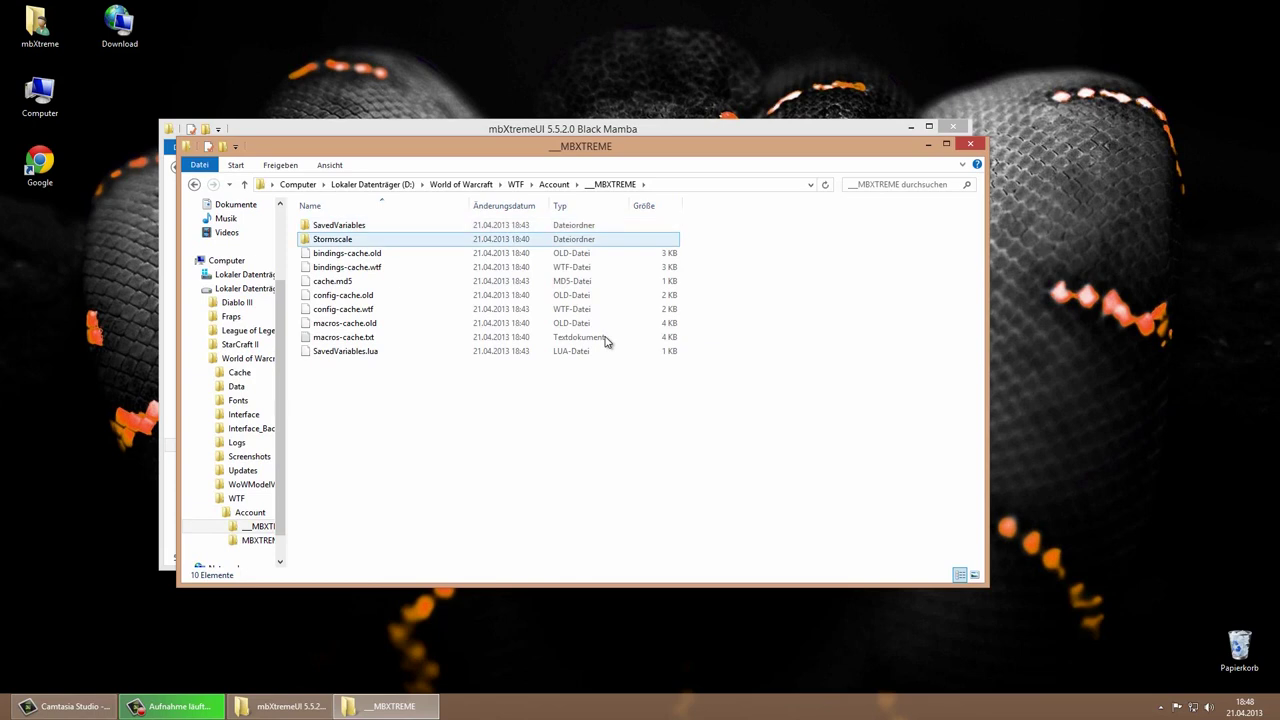
key("Return")
key("Down")
key("Menu")
key("Up")
key("Up")
key("Up")
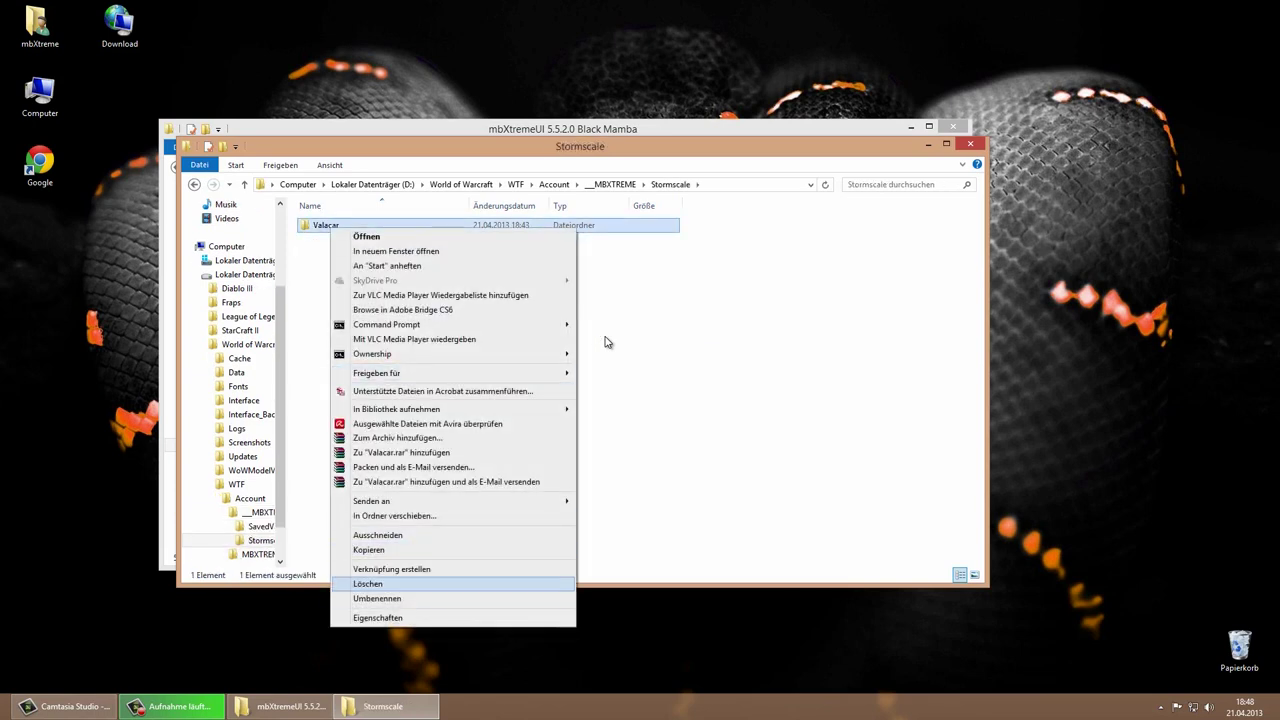
key("Down")
key("Return")
left_click(605, 342)
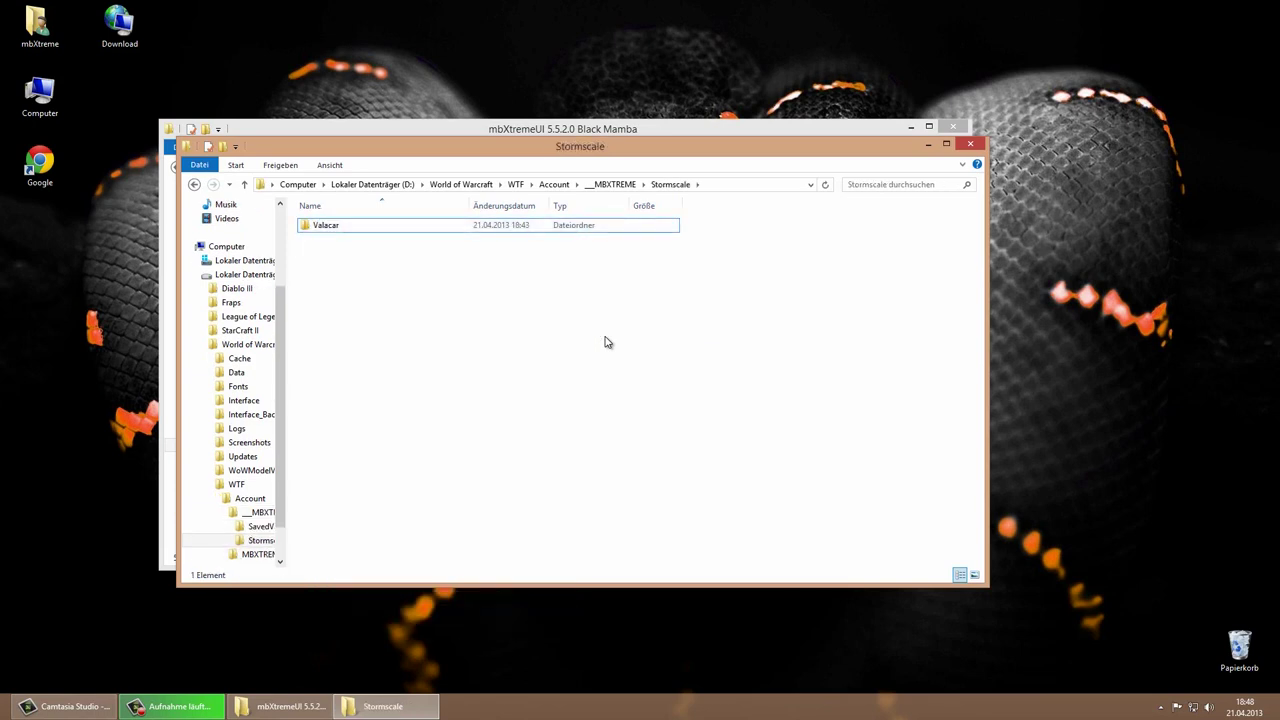
In the Stormscale folder of the new MBXTREME account folder, rename RENAME_TO_YOUR_CHARACTERNAME to Valacar.
key("BackSpace")
key("BackSpace")
key("Down")
key("Return")
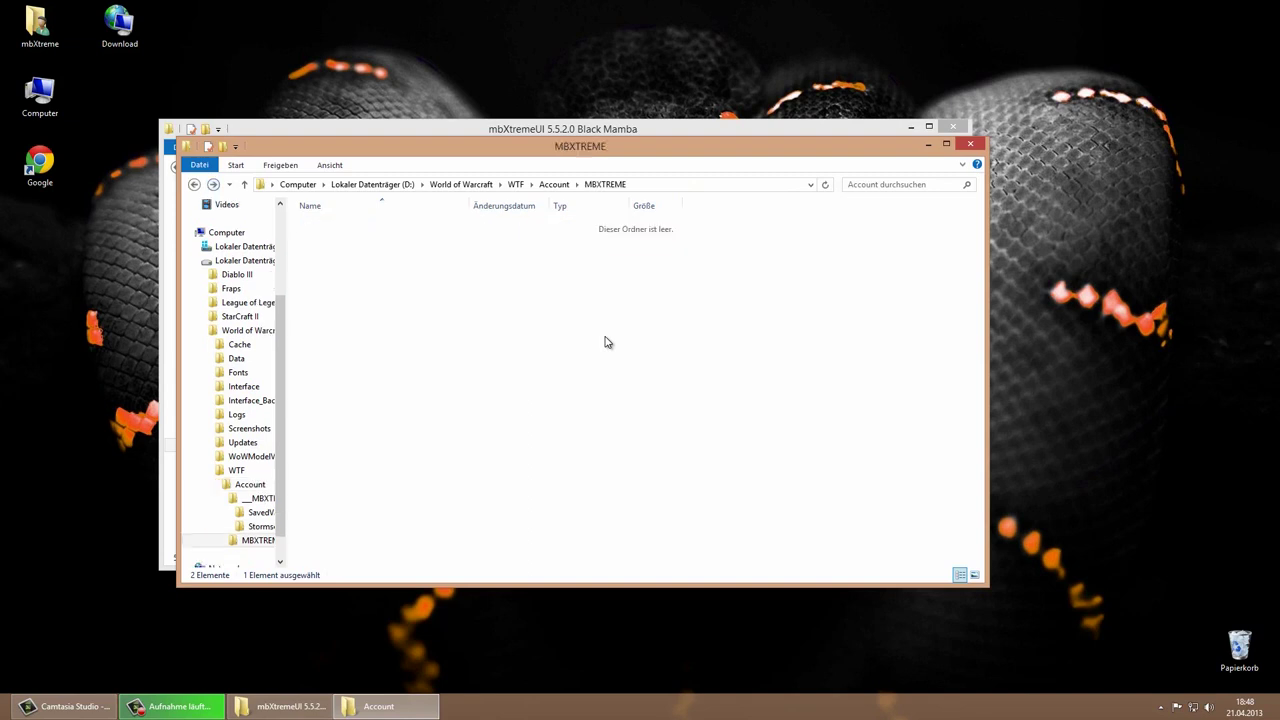
key("Down")
key("Return")
key("Down")
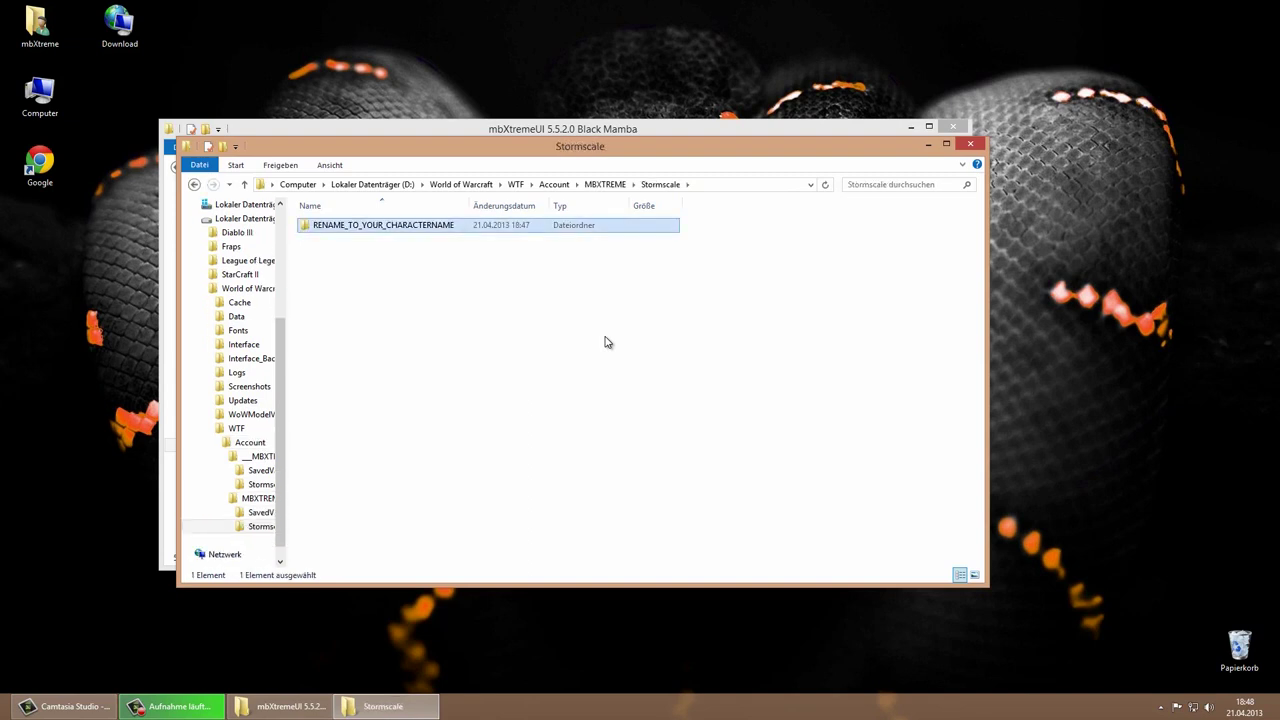
key("Menu")
key("Up")
key("Up")
key("Return")
type("Valacar")
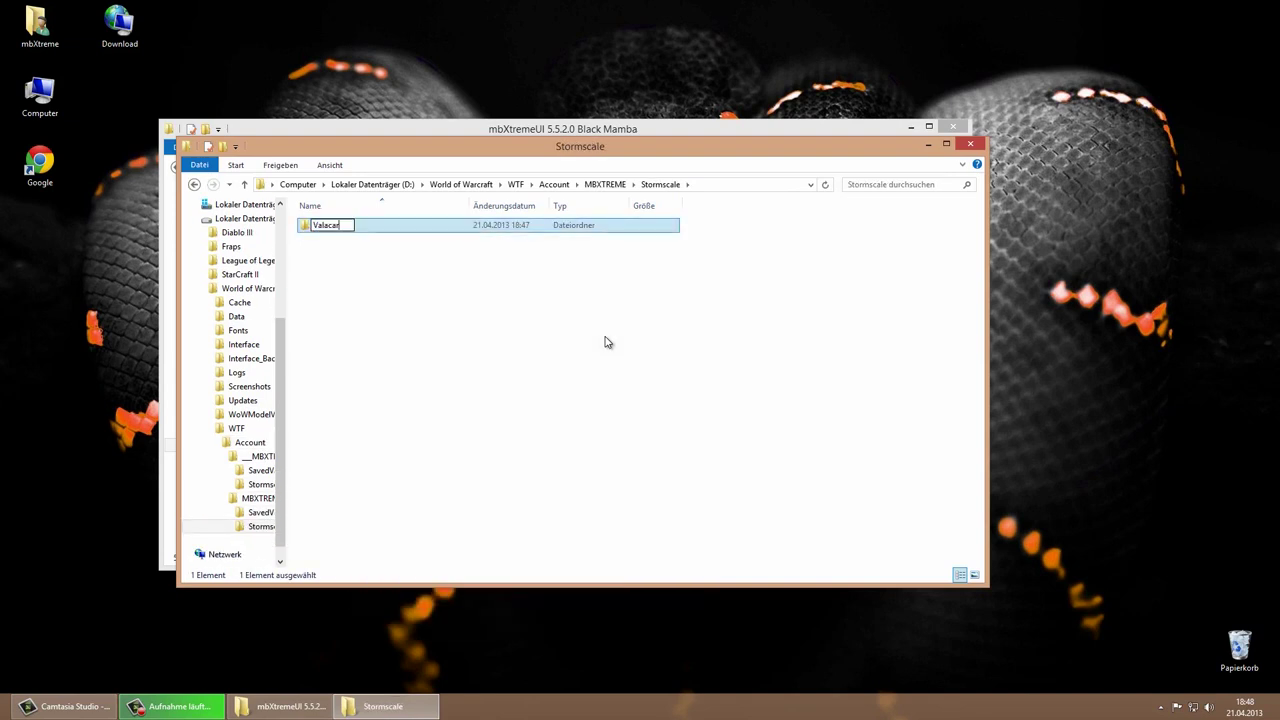
key("Return")
Check the contents of the new Valacar folder and return to the main World of Warcraft folder.
key("Return")
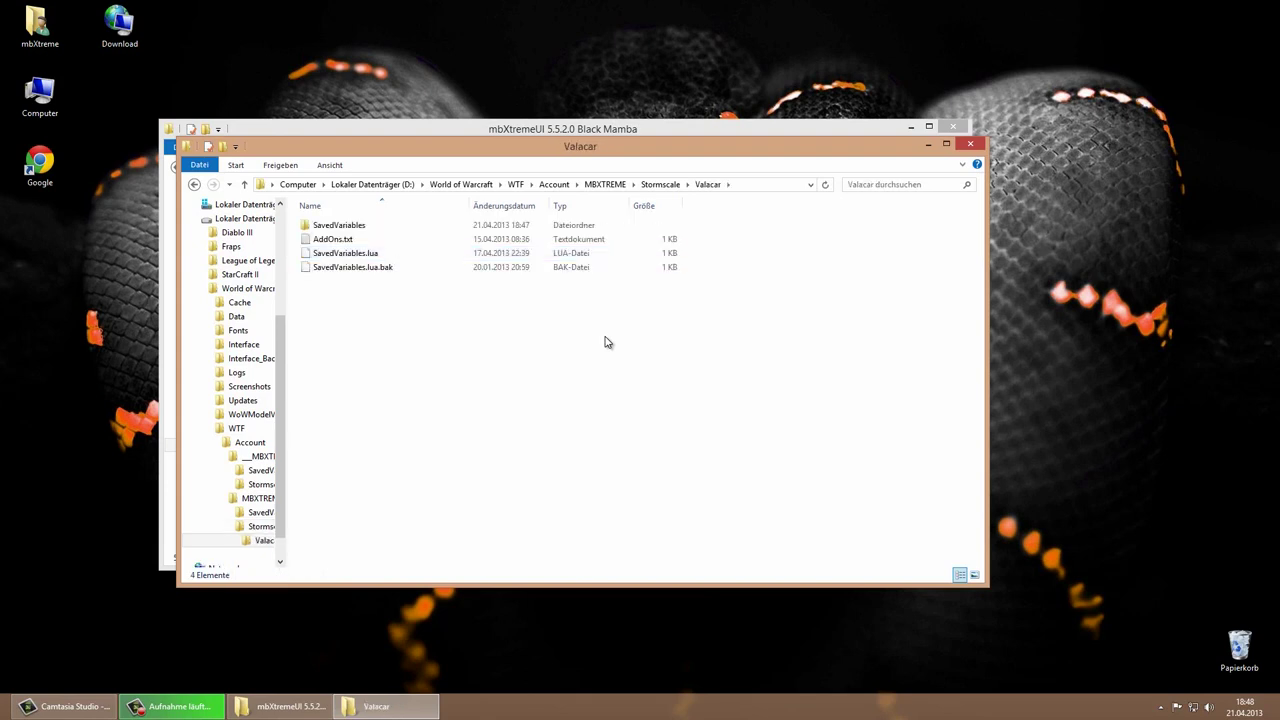
key("alt+Up")
key("alt+Up")
key("alt+Up")
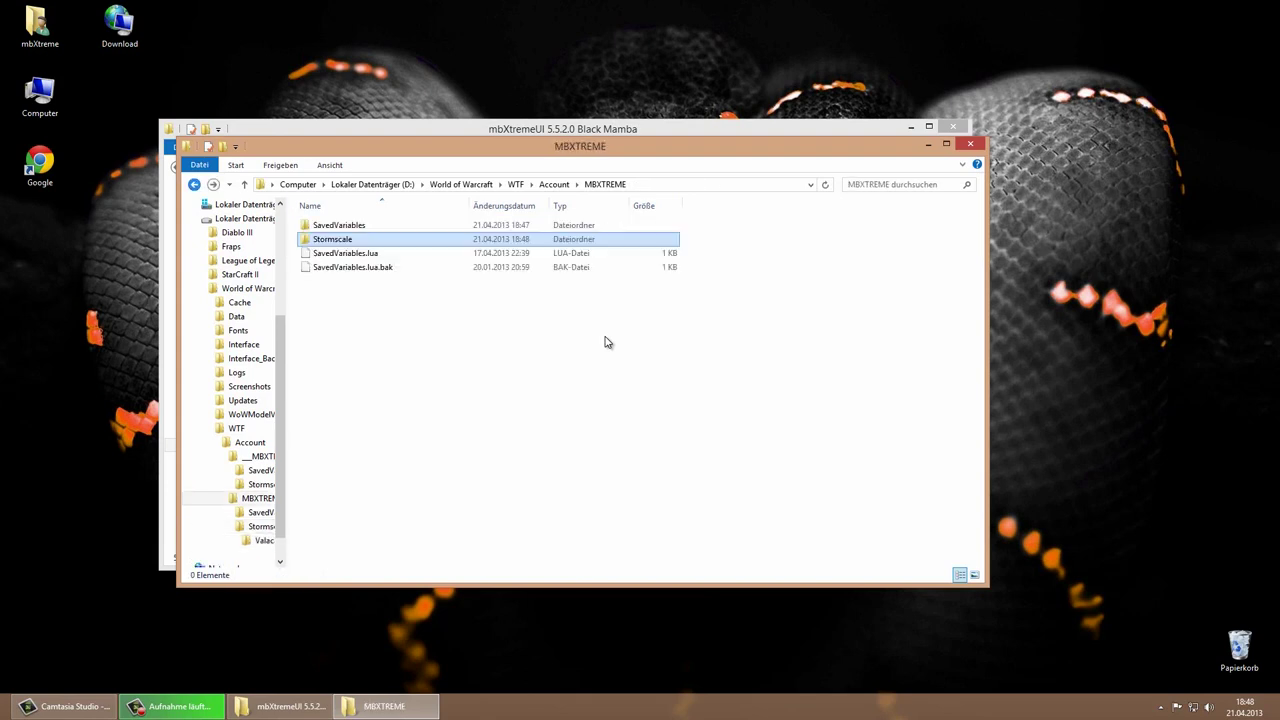
key("alt+Up")
key("alt+Up")
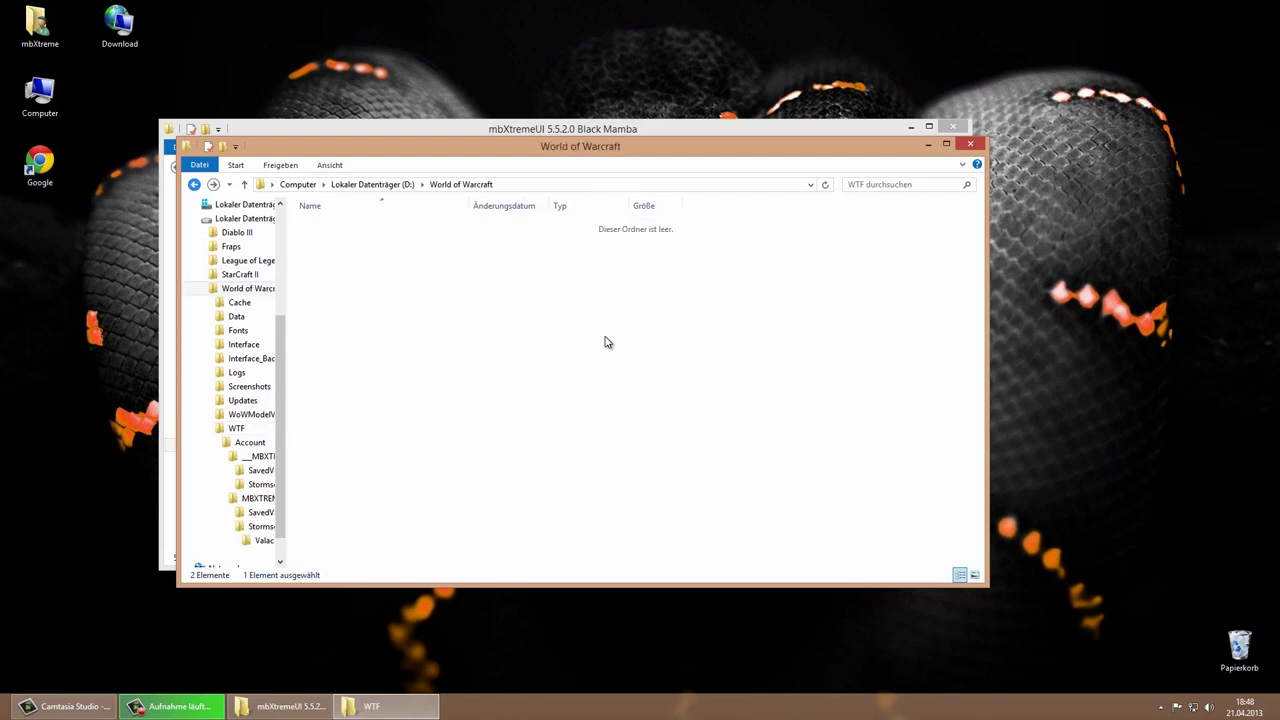
left_click(605, 340)
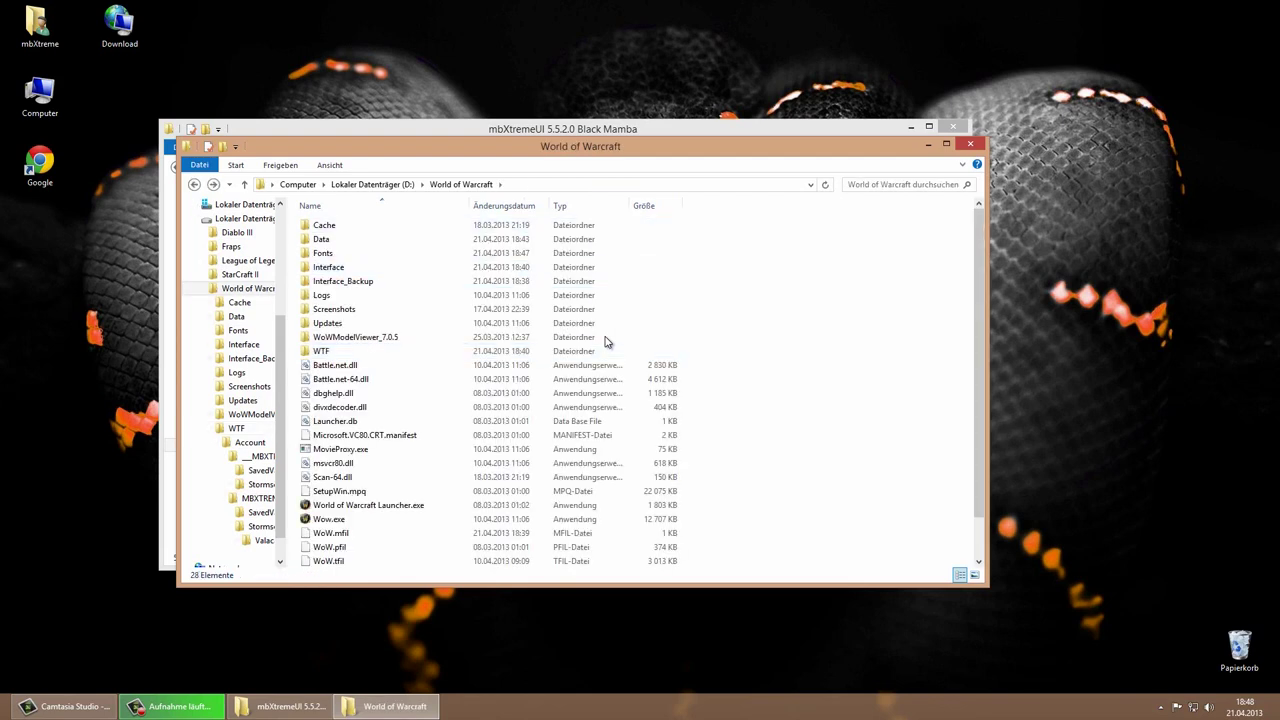
key("F10")
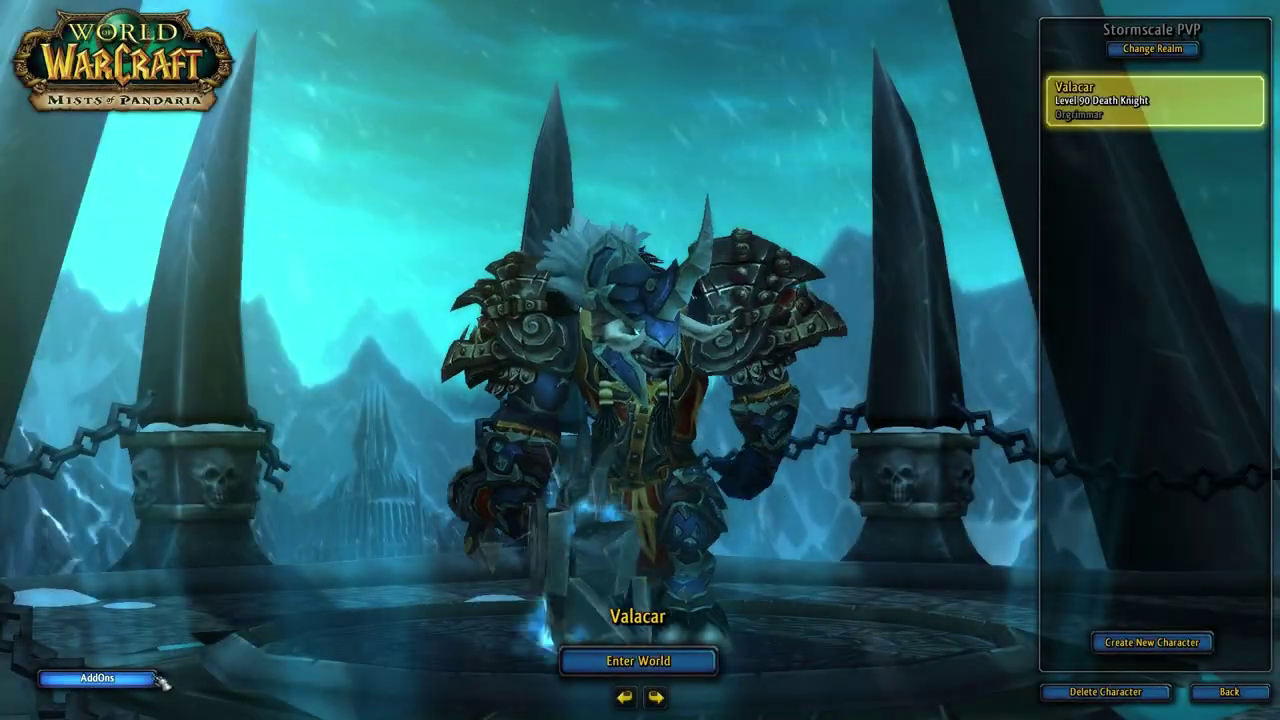
In World of Warcraft's AddOn List, enable loading of out of date AddOns, look through the list and accept the change.
left_click(140, 678)
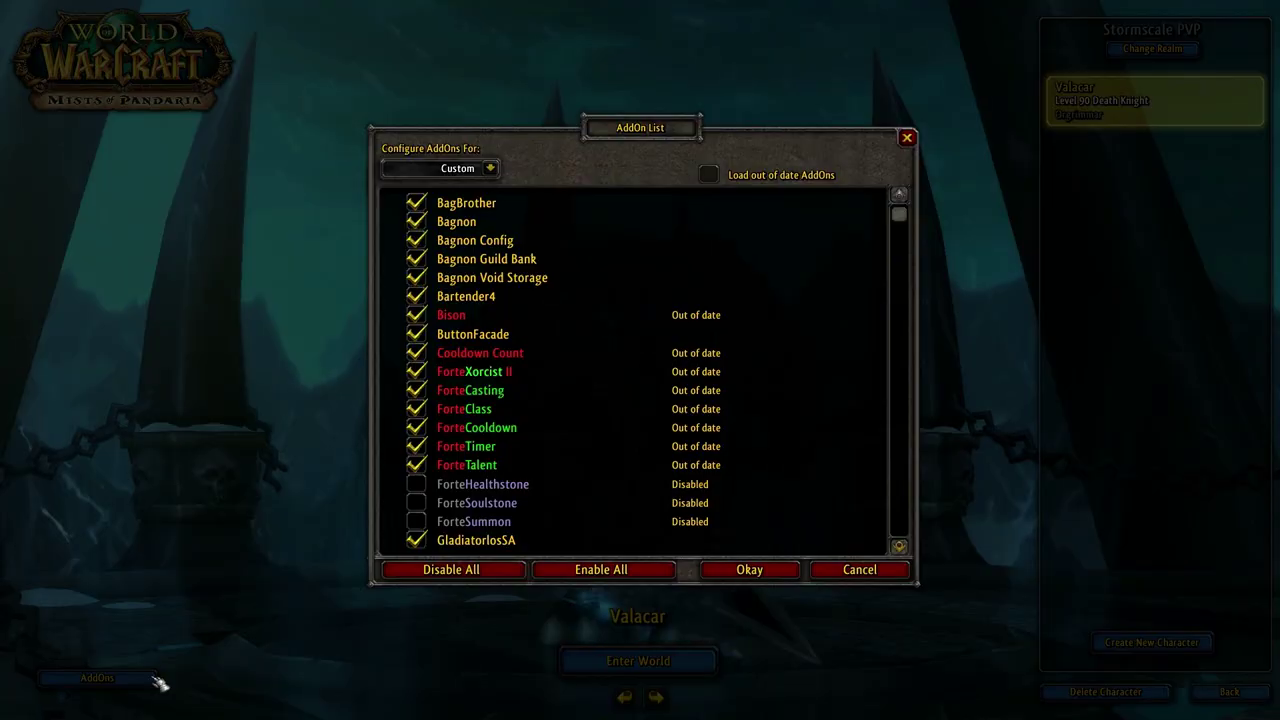
scroll(813, 334, "down", 20)
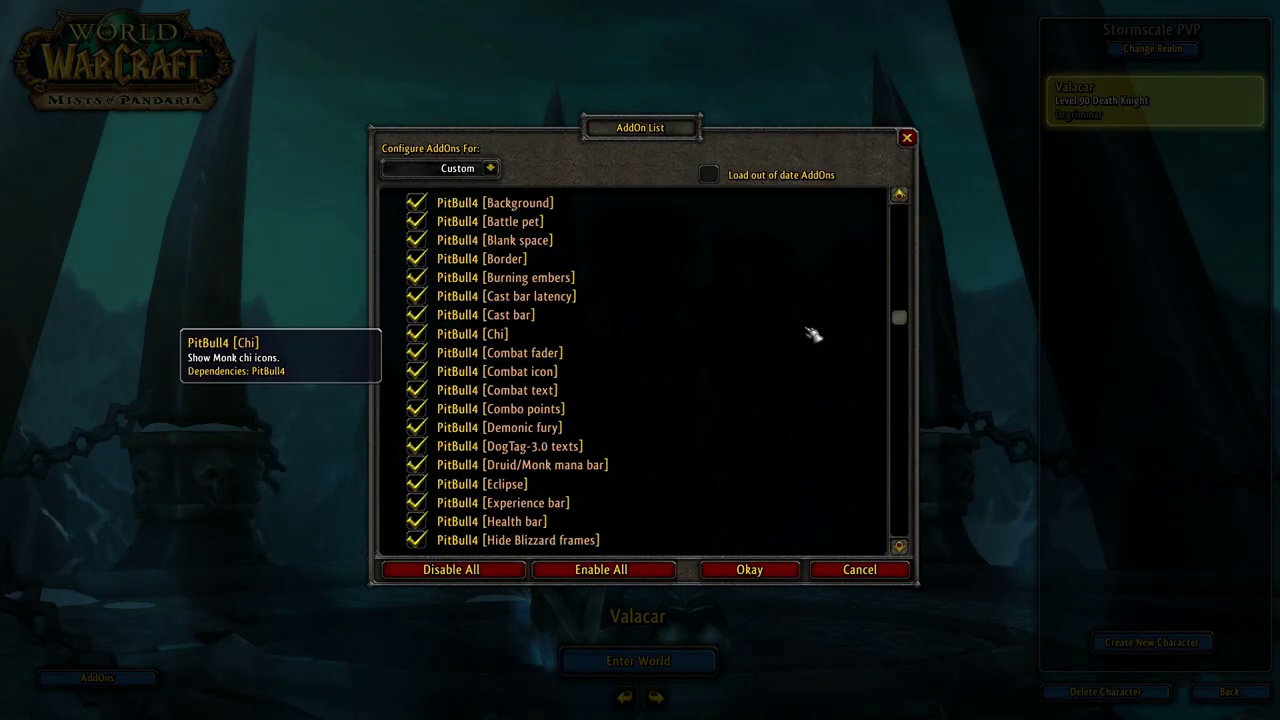
scroll(810, 334, "down", 10)
scroll(813, 334, "up", 10)
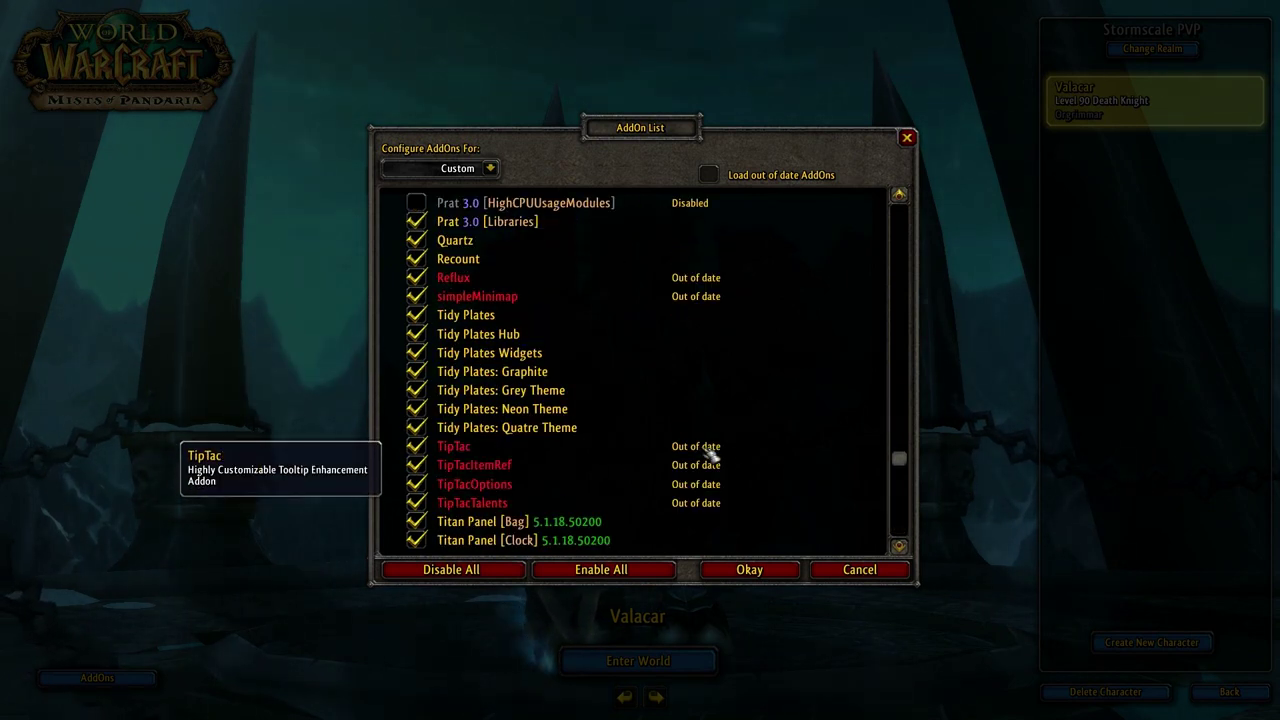
left_click(710, 175)
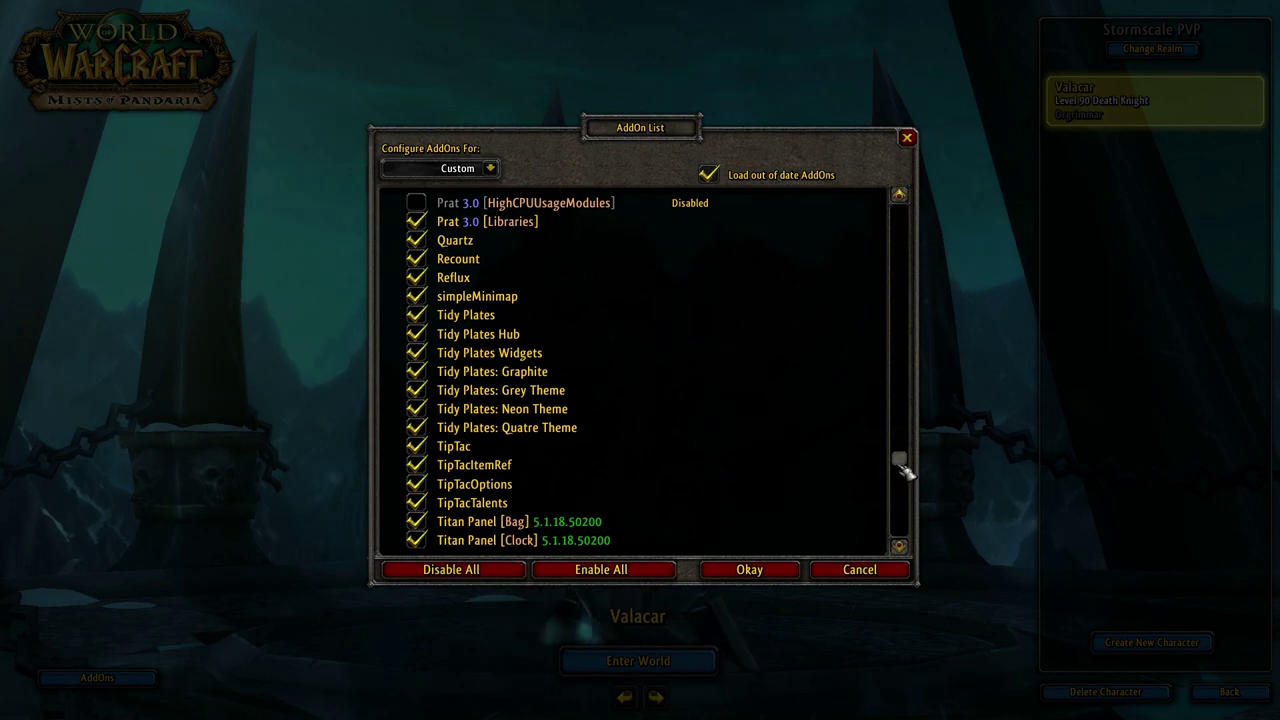
left_click_drag(900, 462, 903, 206)
left_click(782, 570)
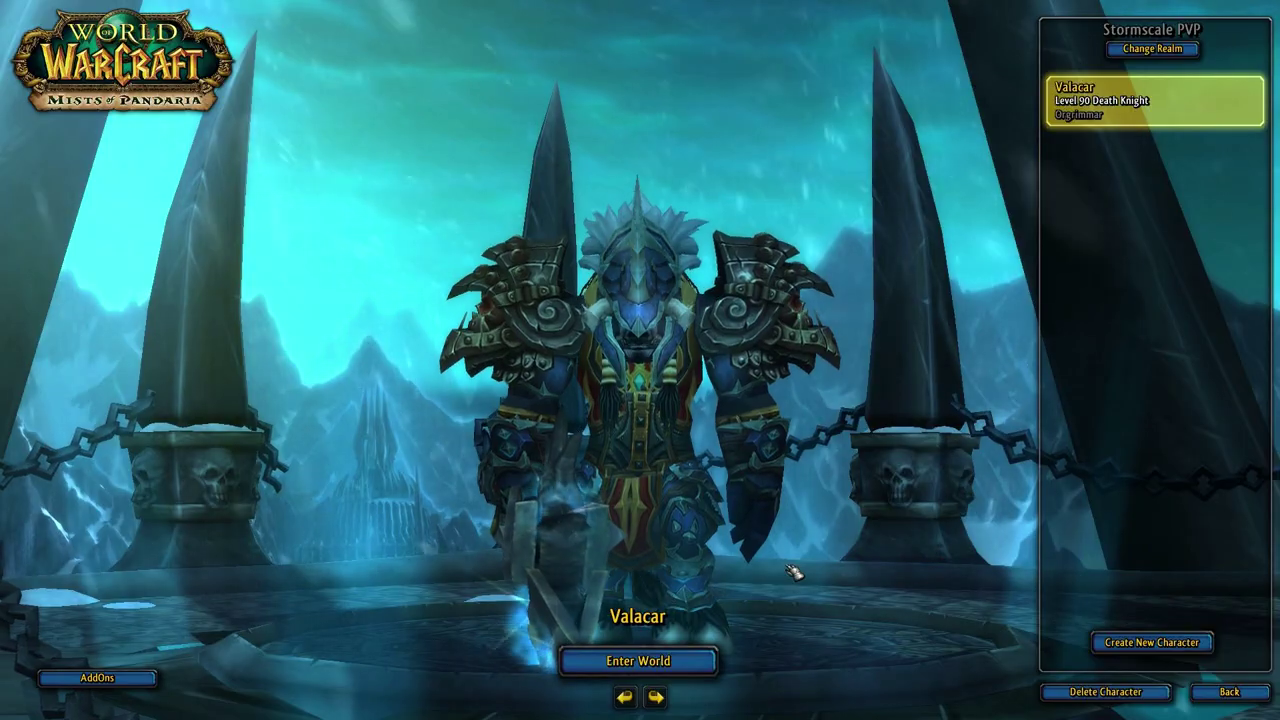
Enter the world with Valacar, dismount the character and bring the camera to a close front view.
left_click(686, 664)
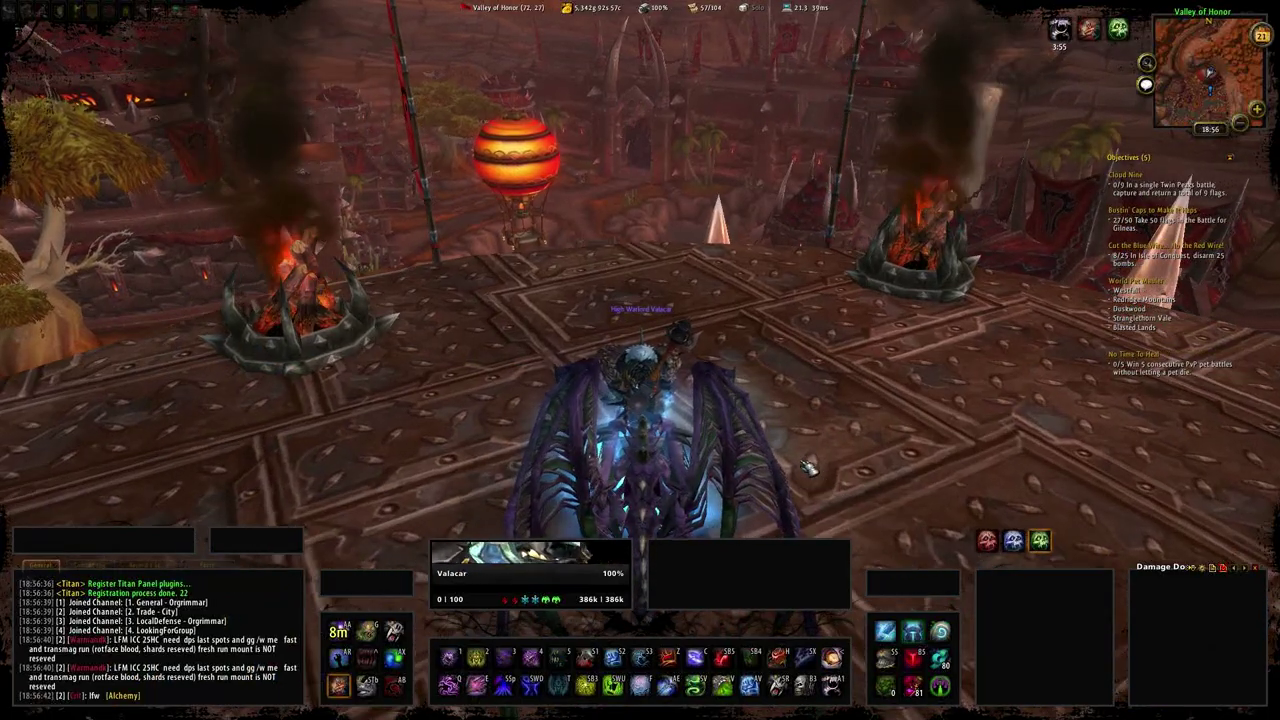
key("alt+1")
left_click_drag(909, 449, 475, 395)
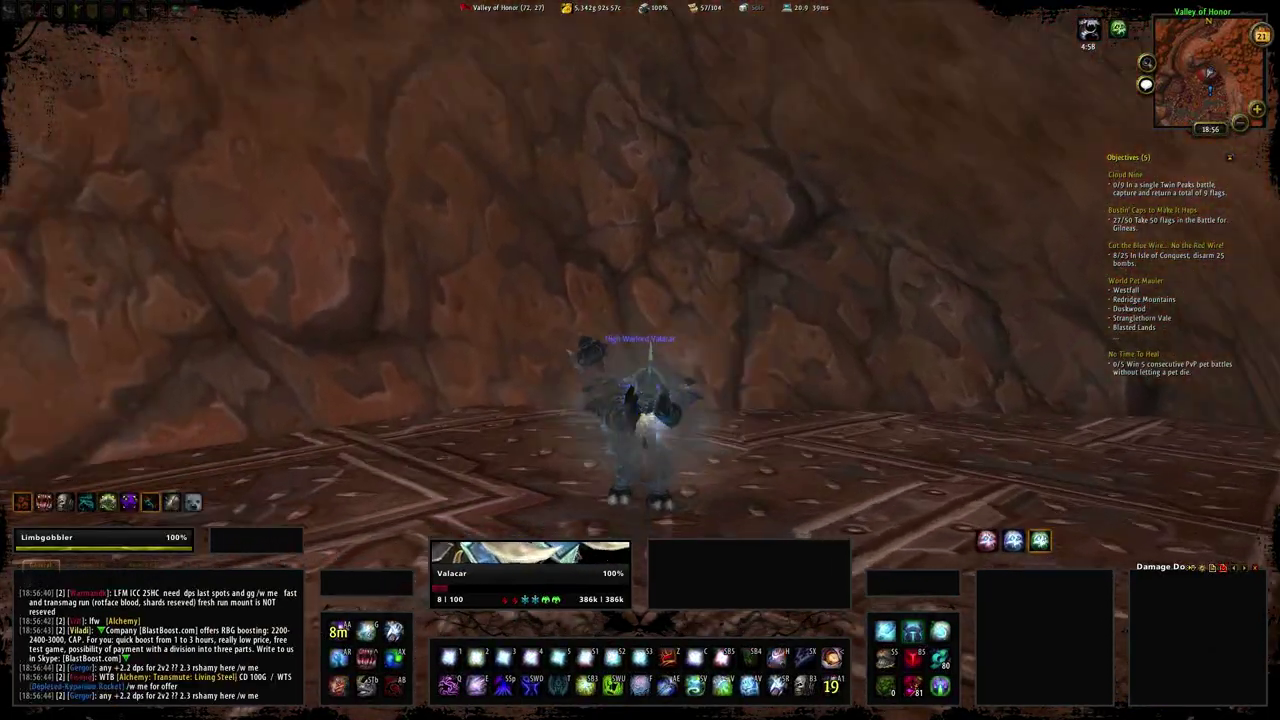
scroll(909, 447, "up", 3)
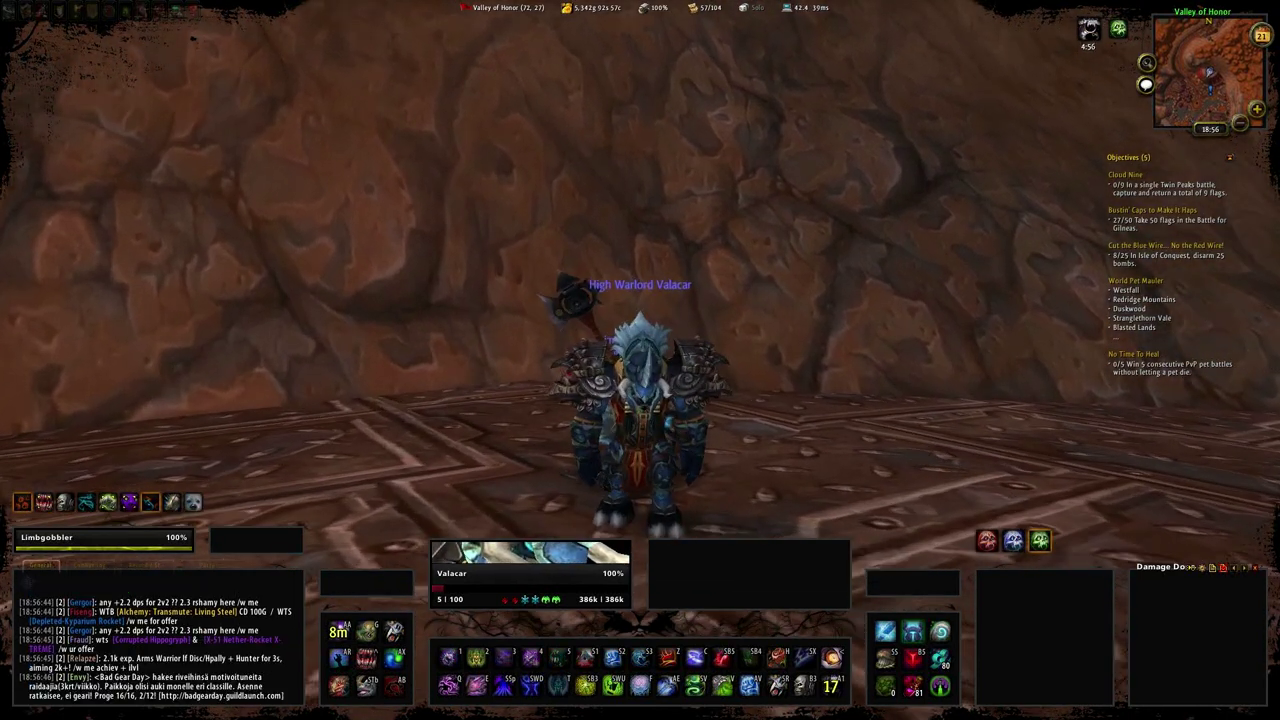
left_click_drag(921, 463, 899, 450)
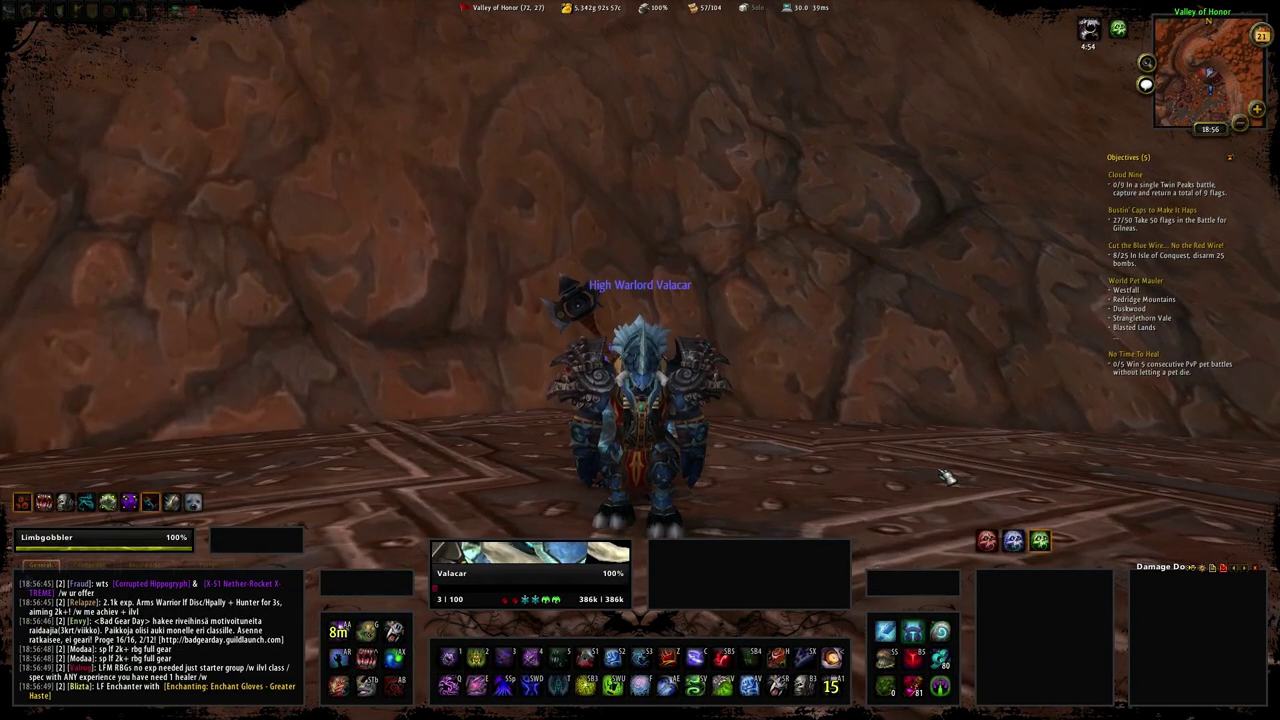
Switch the chat window to its third tab and collapse the Objectives tracker.
left_click(155, 566)
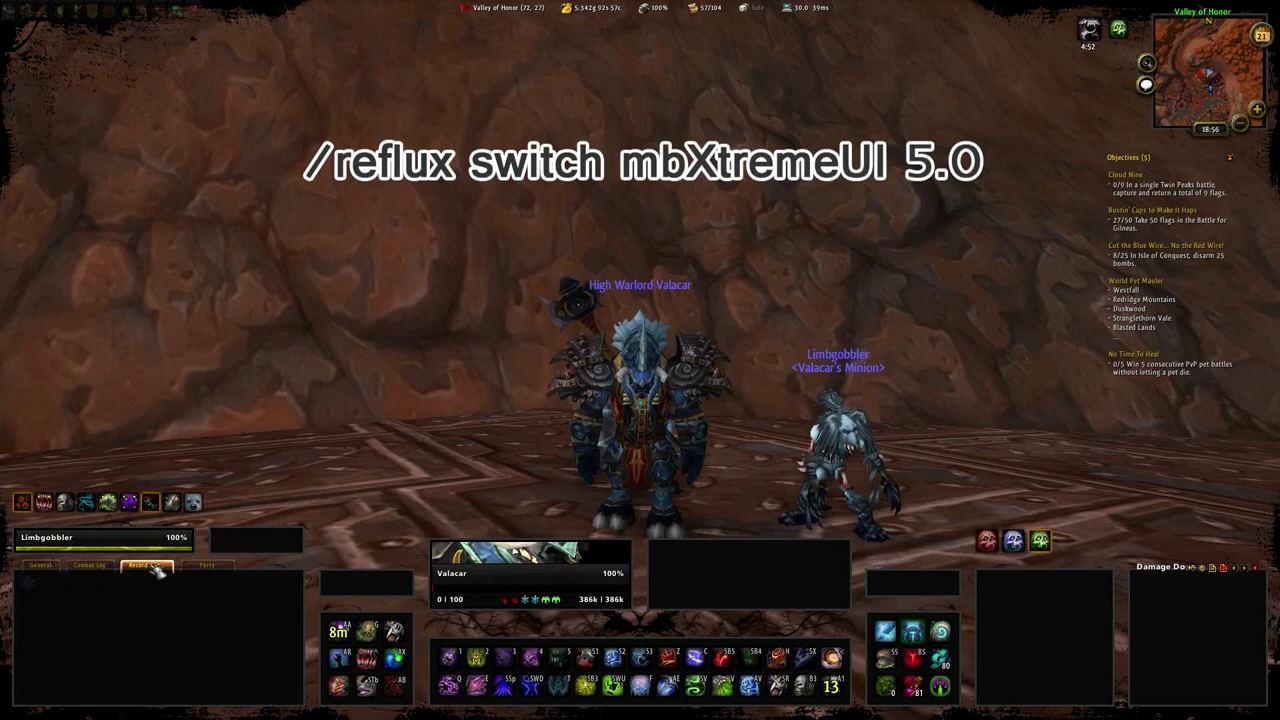
left_click(1230, 158)
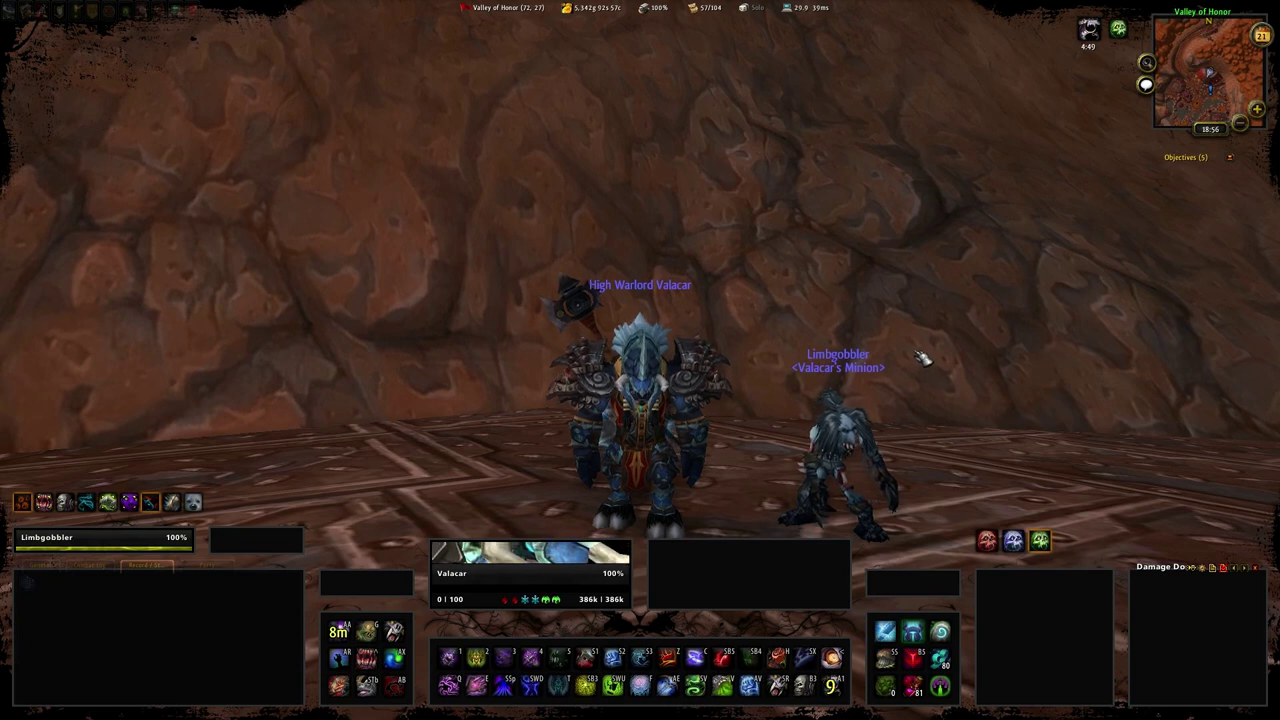
Load the custom mbXtremeUI 5.0 profile in Titan Panel.
mouse_move(693, 22)
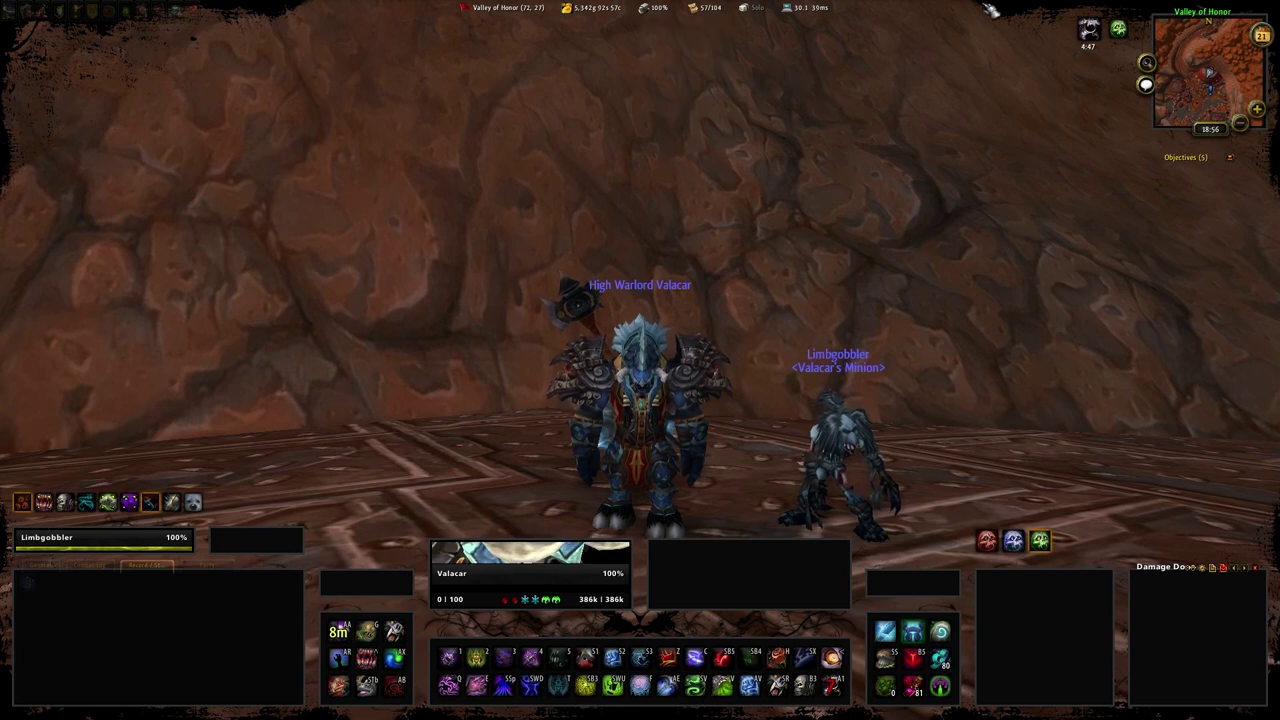
right_click(892, 9)
mouse_move(885, 172)
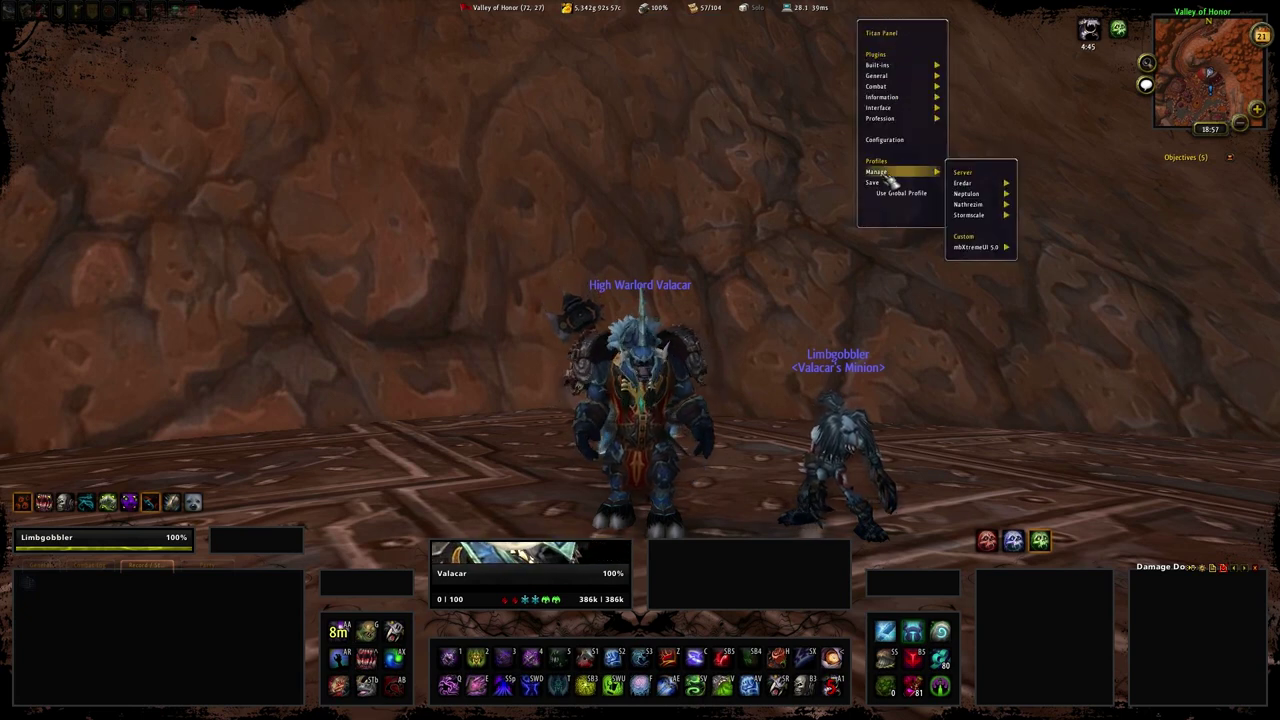
mouse_move(975, 247)
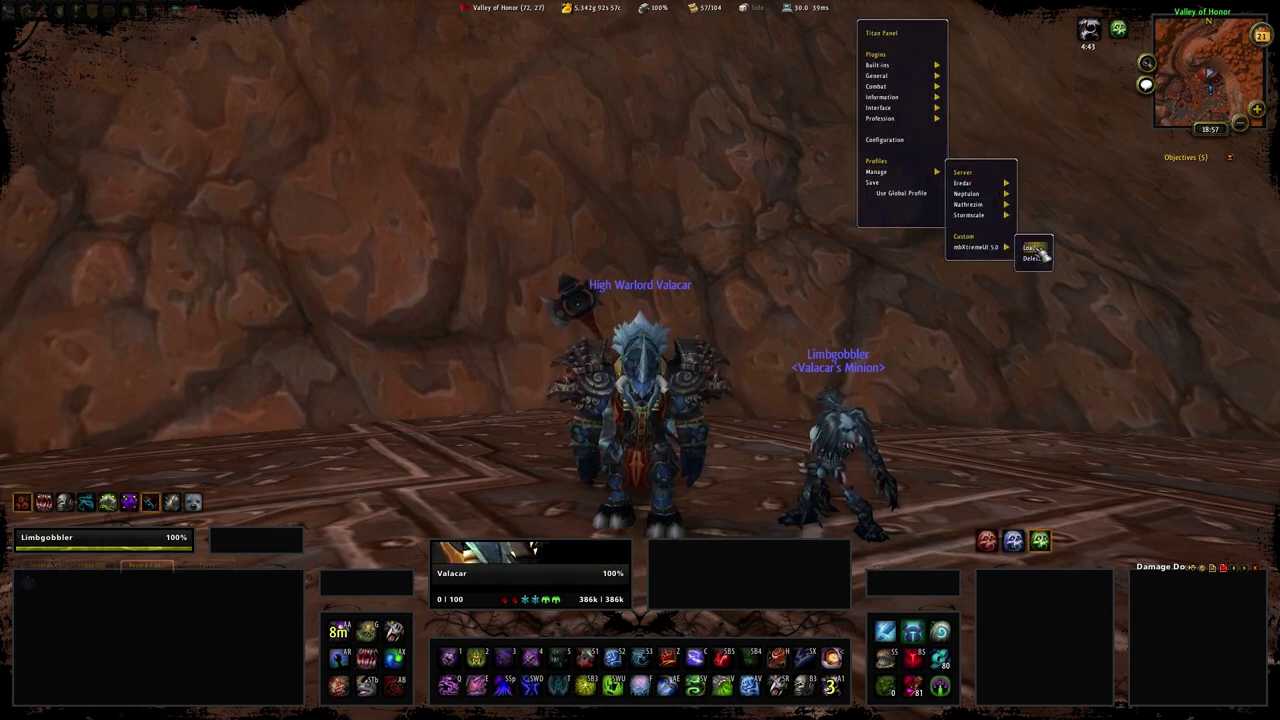
left_click(1029, 249)
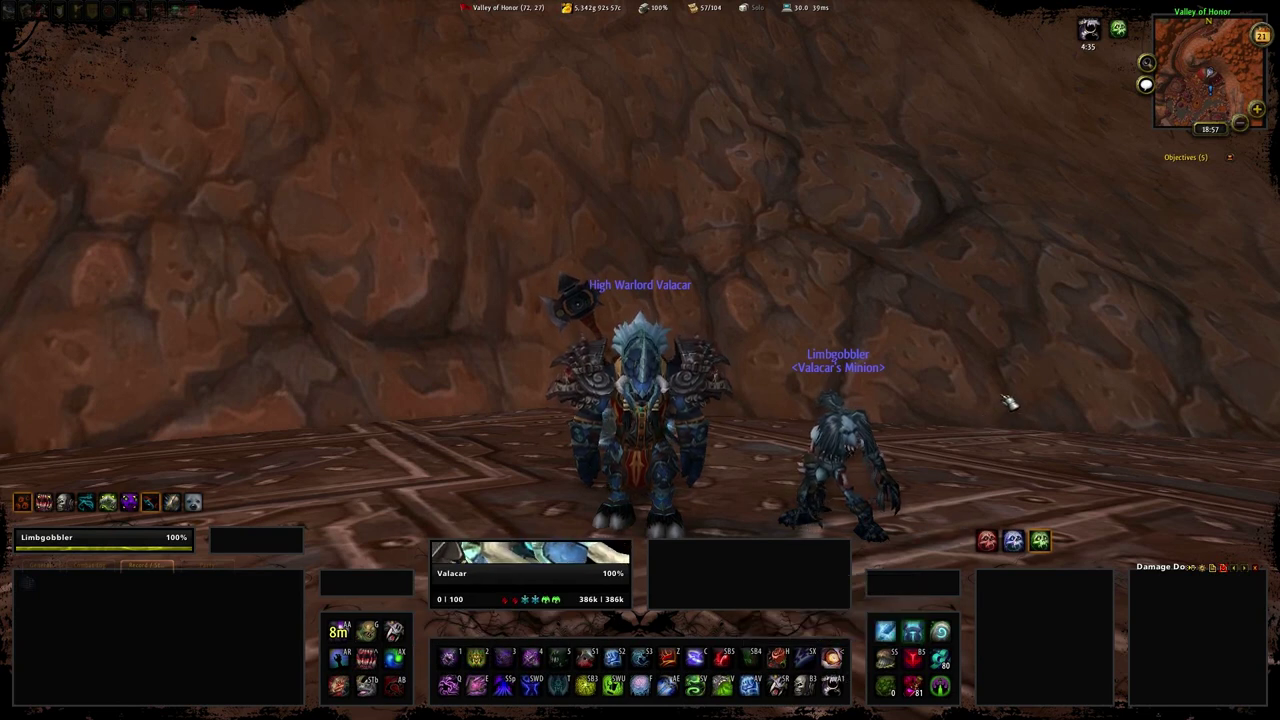
In the Masque options, switch the global skin to Blizzard, set it back to Renaitre: Fade and accept the settings.
type("/masque")
key("Return")
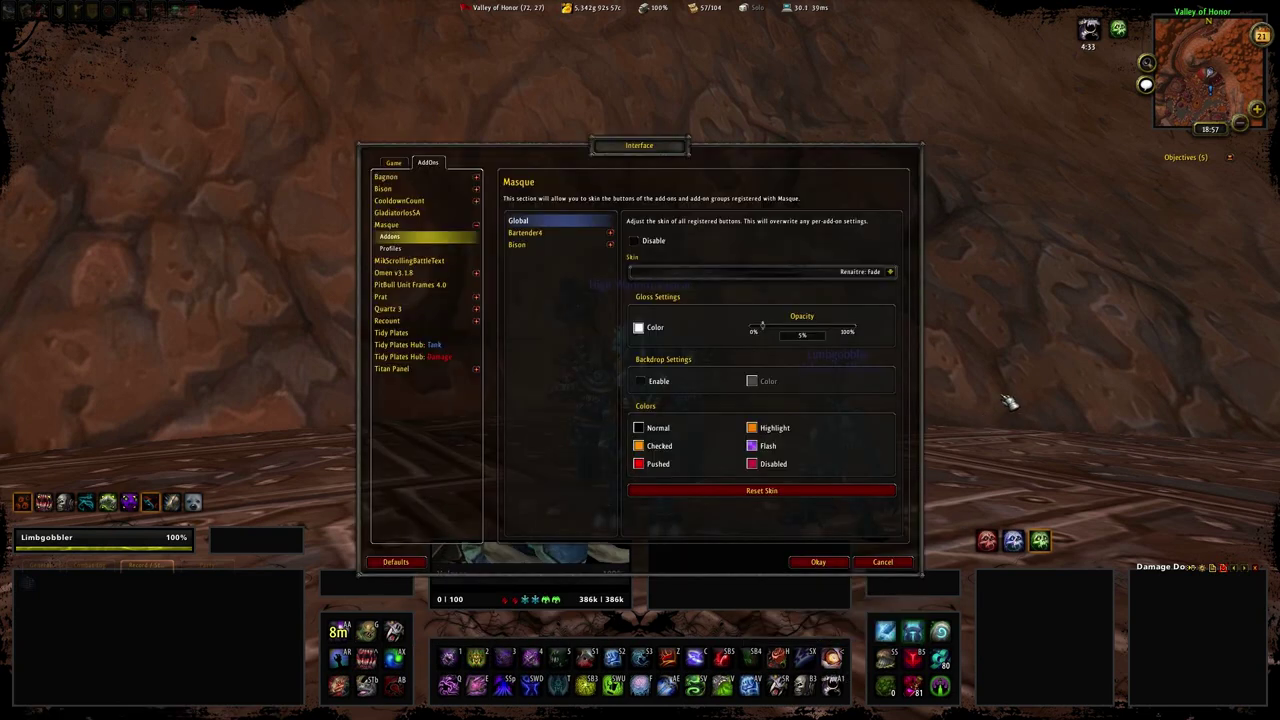
left_click(890, 271)
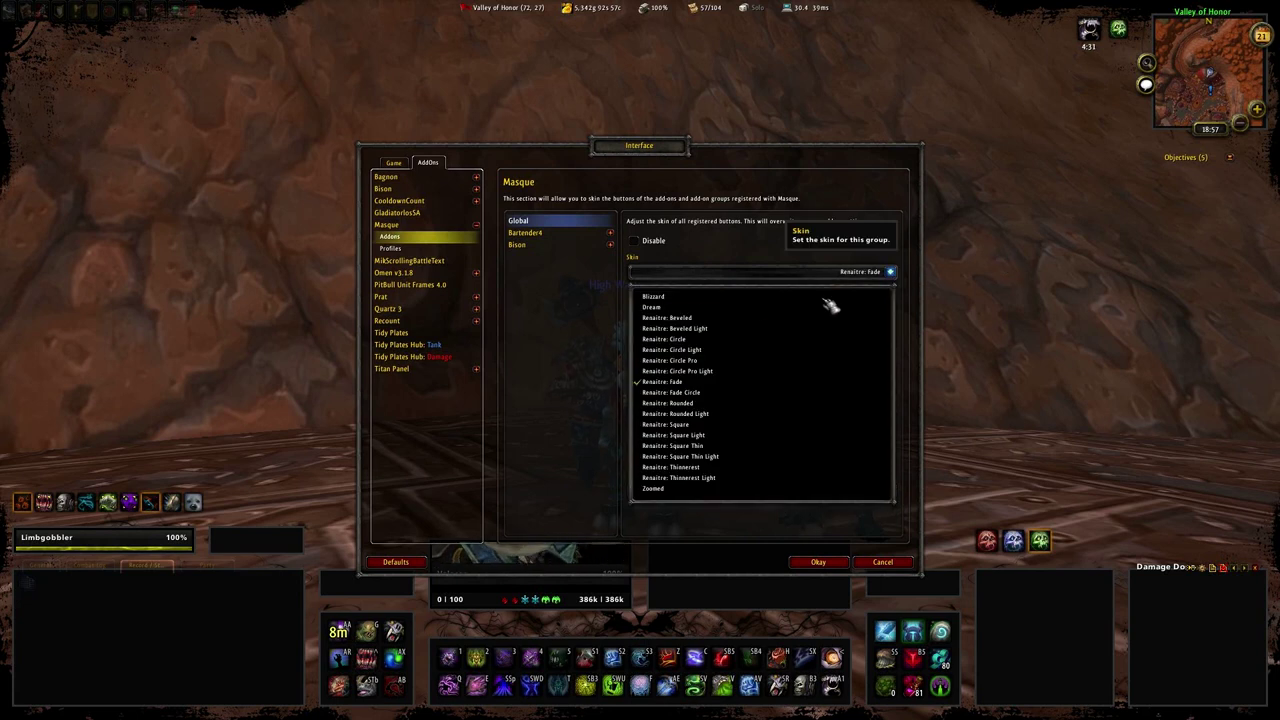
left_click(757, 297)
left_click(890, 271)
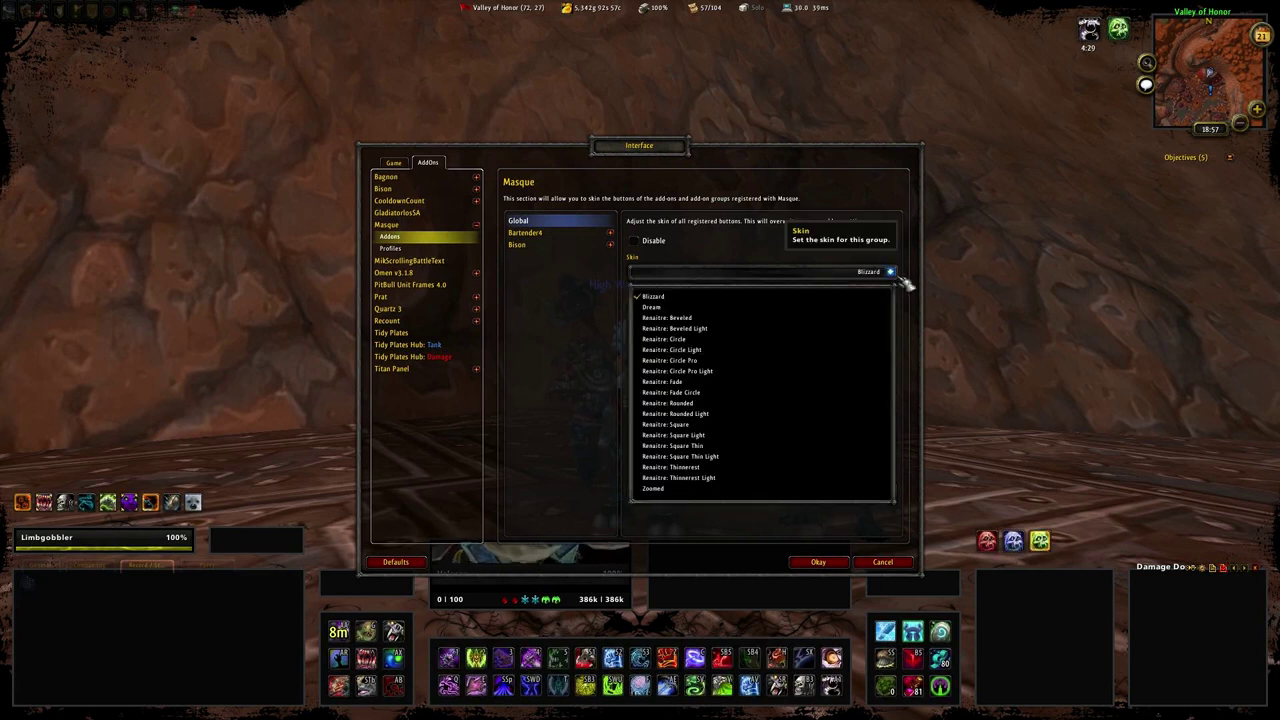
left_click(838, 385)
left_click(812, 336)
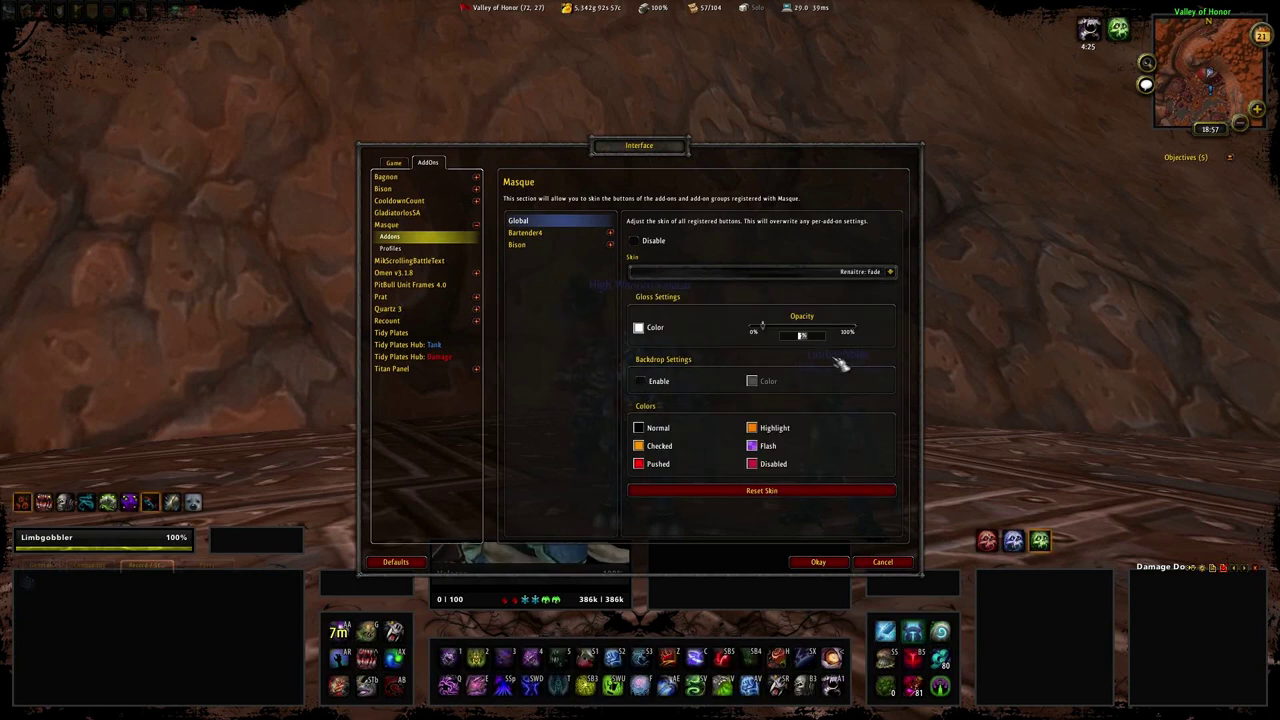
left_click(817, 562)
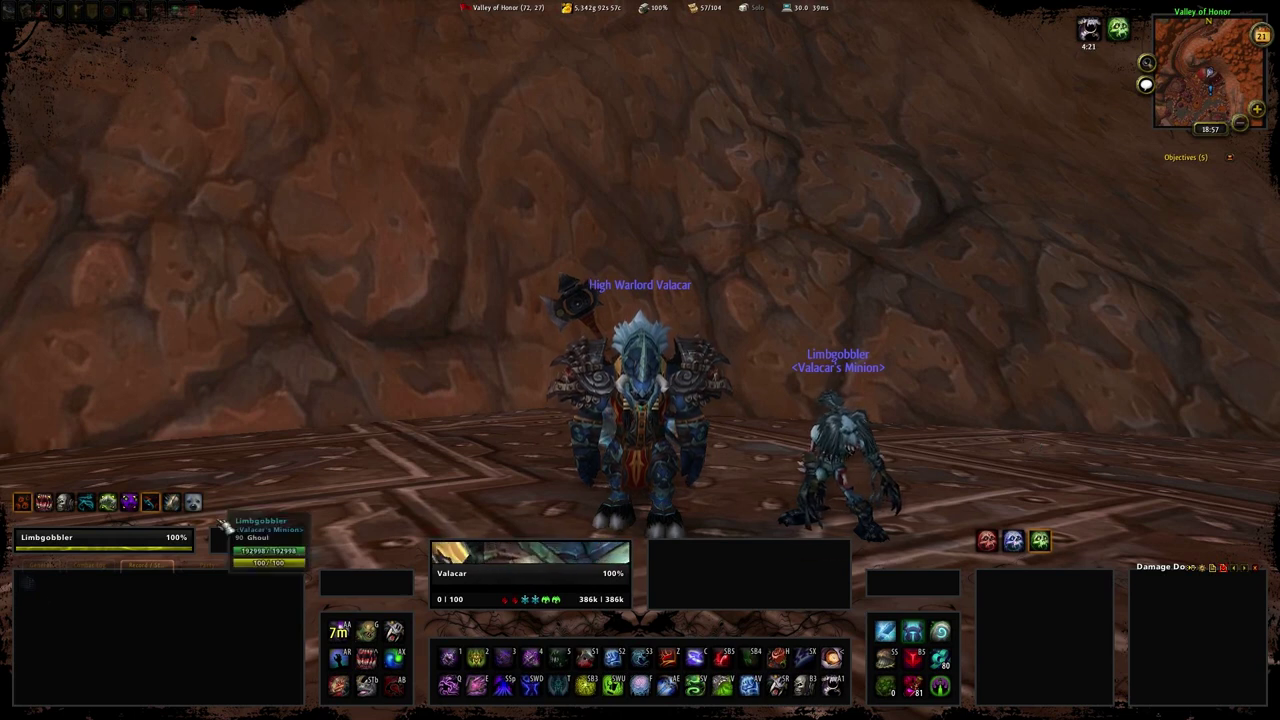
Unlock the General chat window and move it out of its panel into the open game view.
left_click(50, 568)
right_click(47, 568)
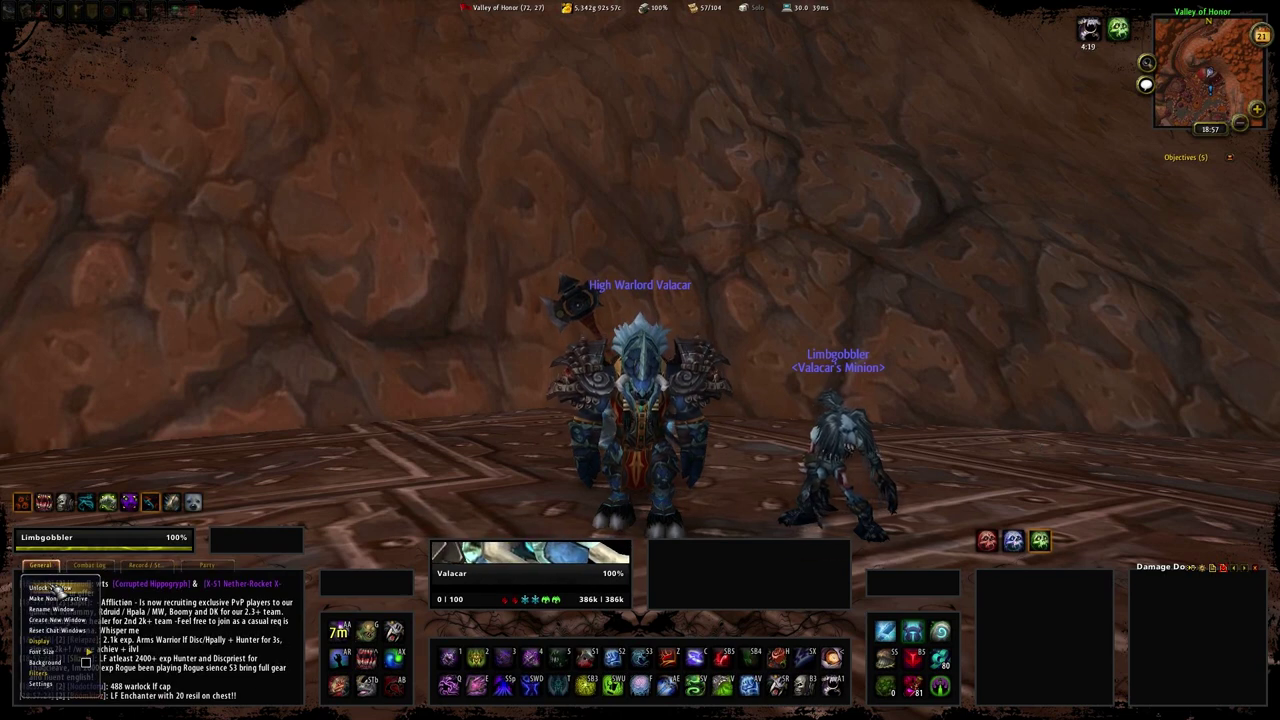
left_click(49, 590)
left_click_drag(45, 566, 258, 288)
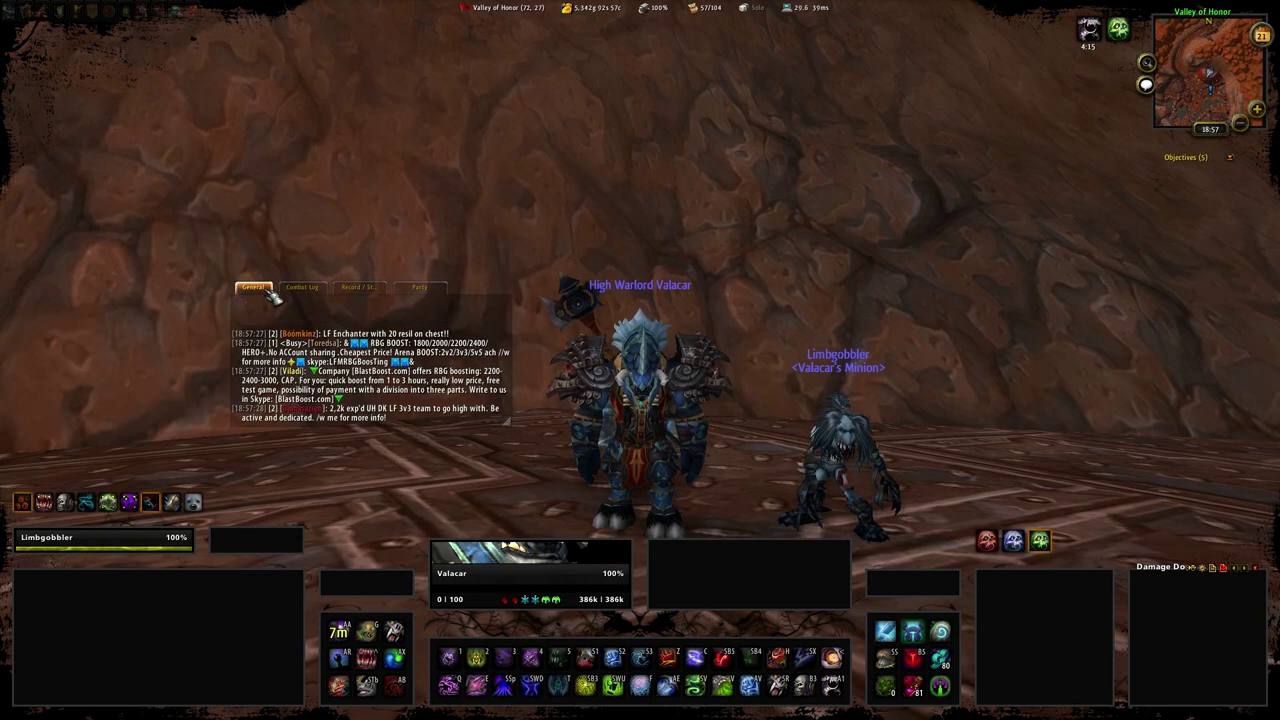
Resize the unlocked chat window and fit it back into the black panel below the pet frame.
left_click_drag(268, 294, 262, 328)
left_click_drag(506, 464, 490, 435)
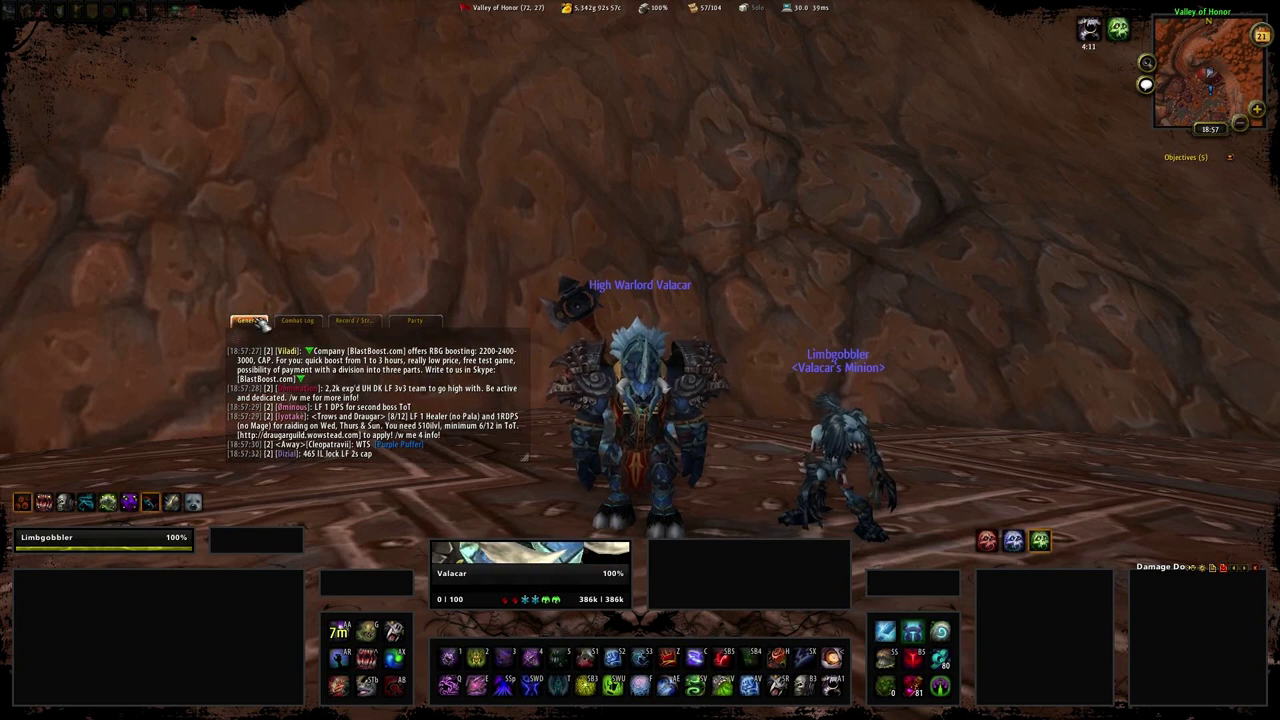
left_click_drag(228, 359, 49, 582)
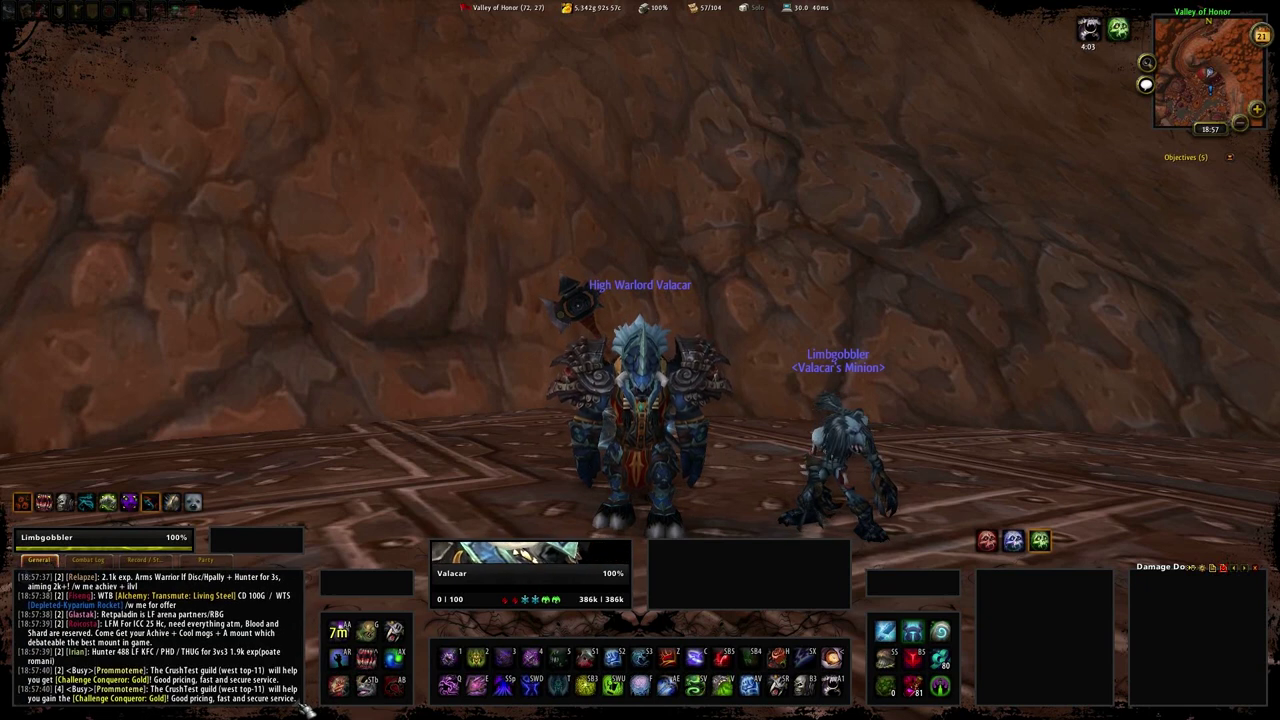
Lock the chat window in place and switch it to its third tab.
right_click(42, 563)
left_click(62, 586)
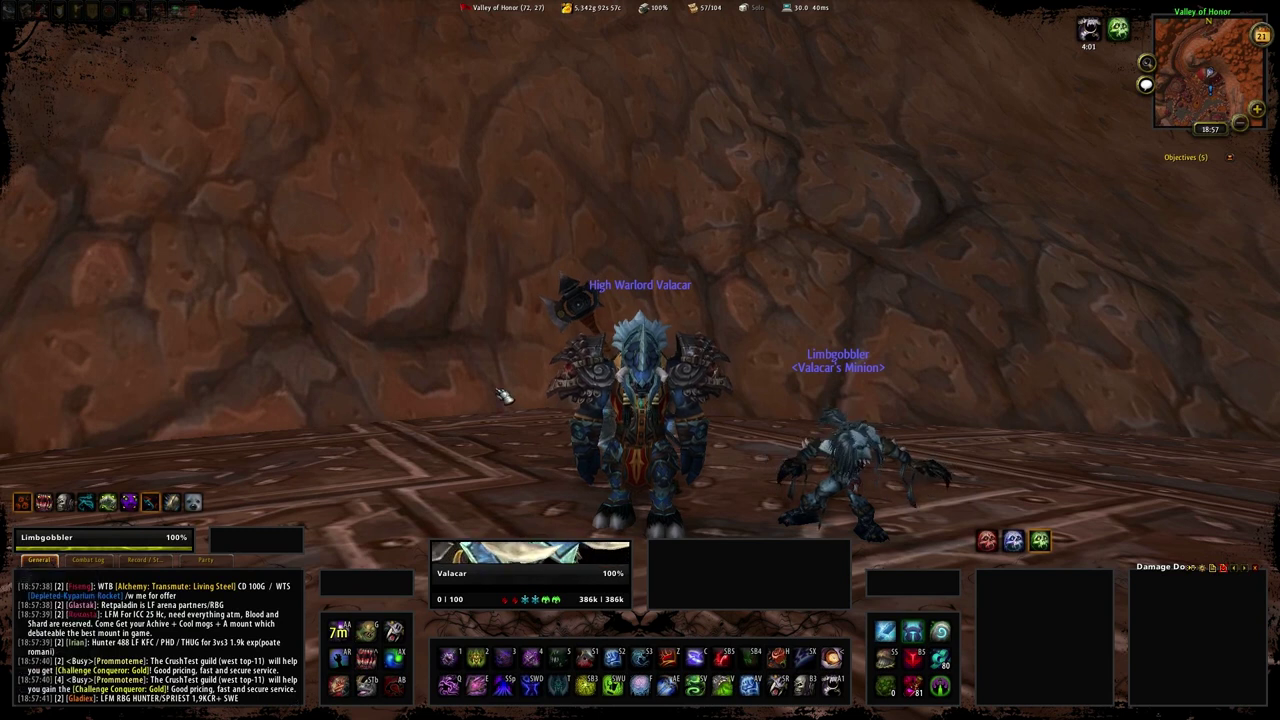
left_click(145, 560)
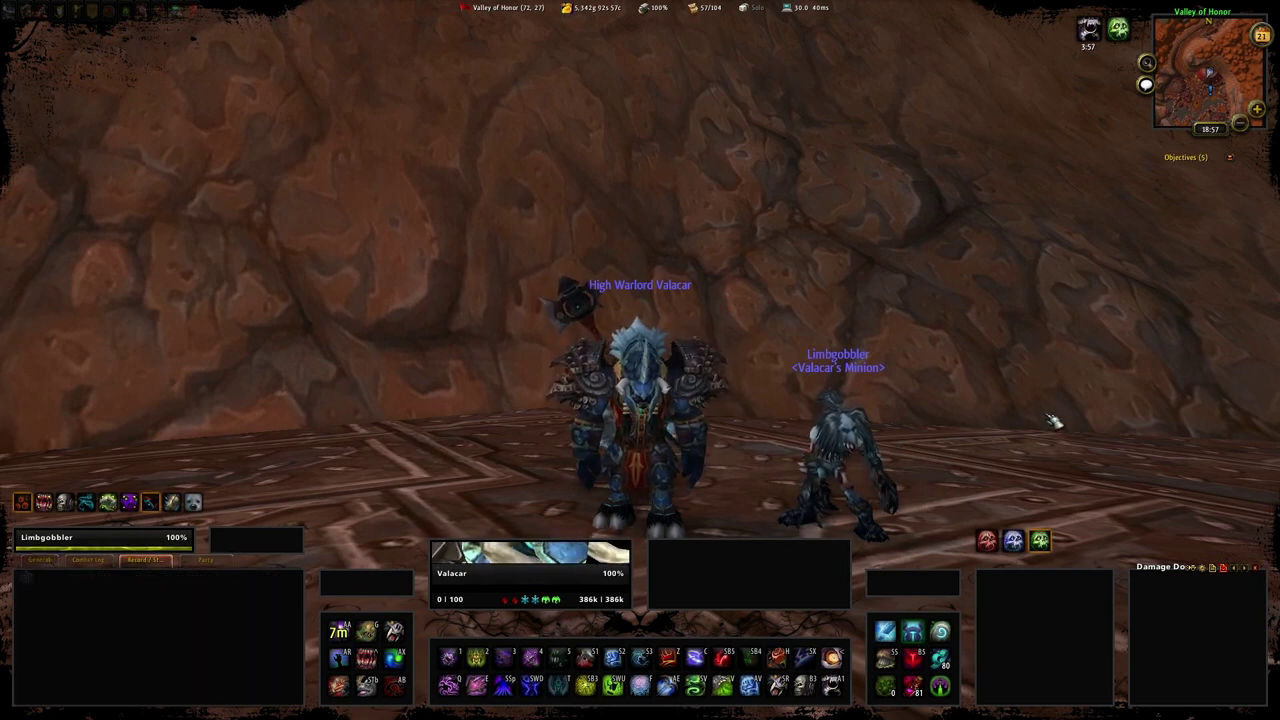
Cast Death Gate, target the own character and set it as the focus with the /focus command.
left_click(940, 686)
left_click(520, 572)
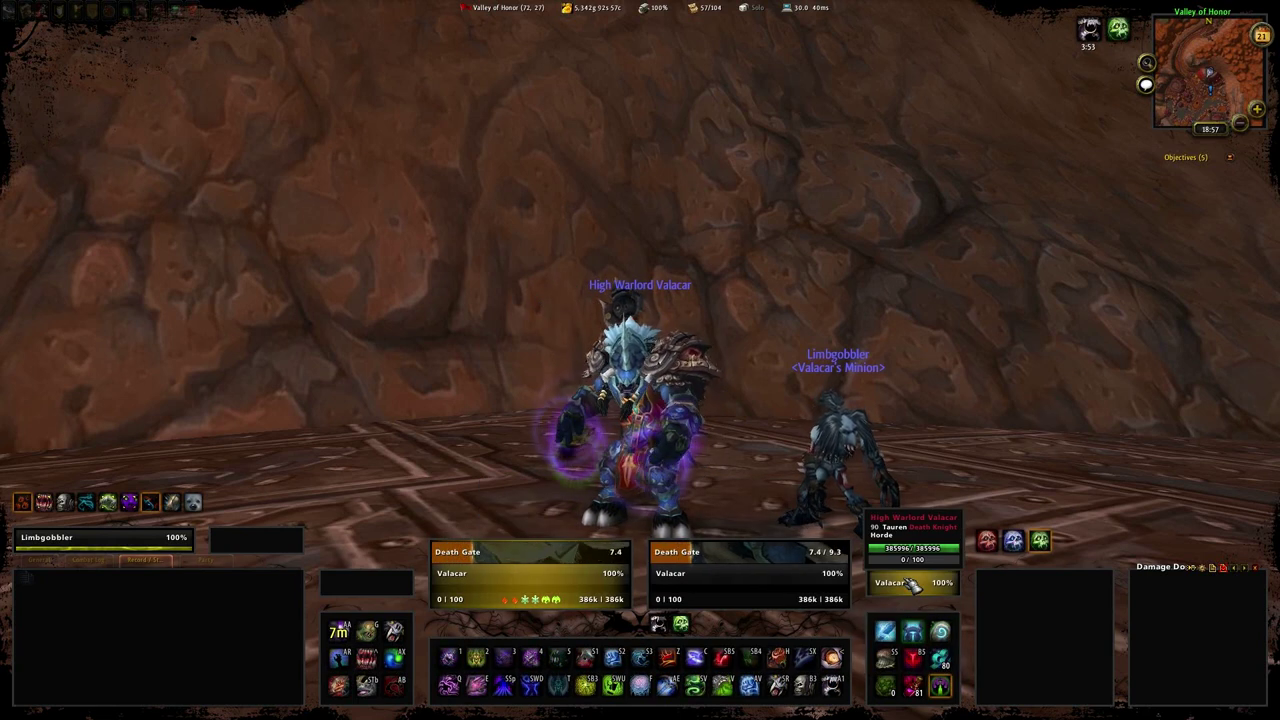
key("Return")
type("/focus")
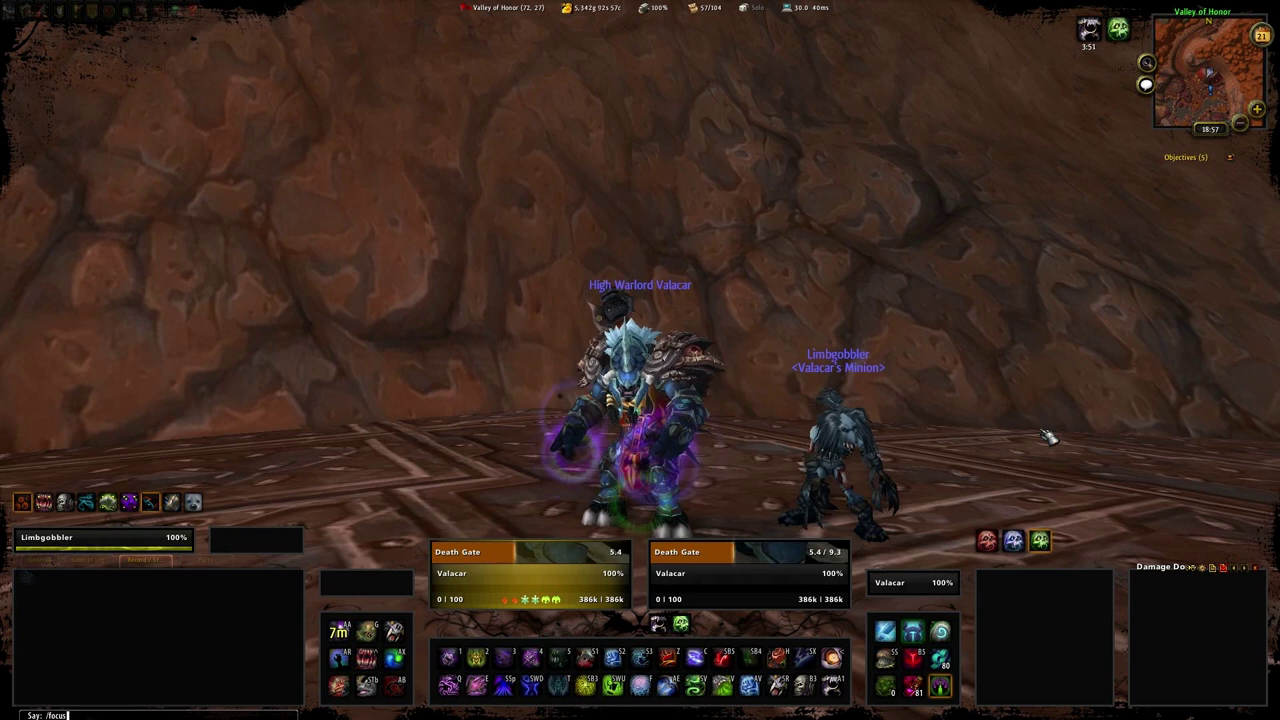
key("Return")
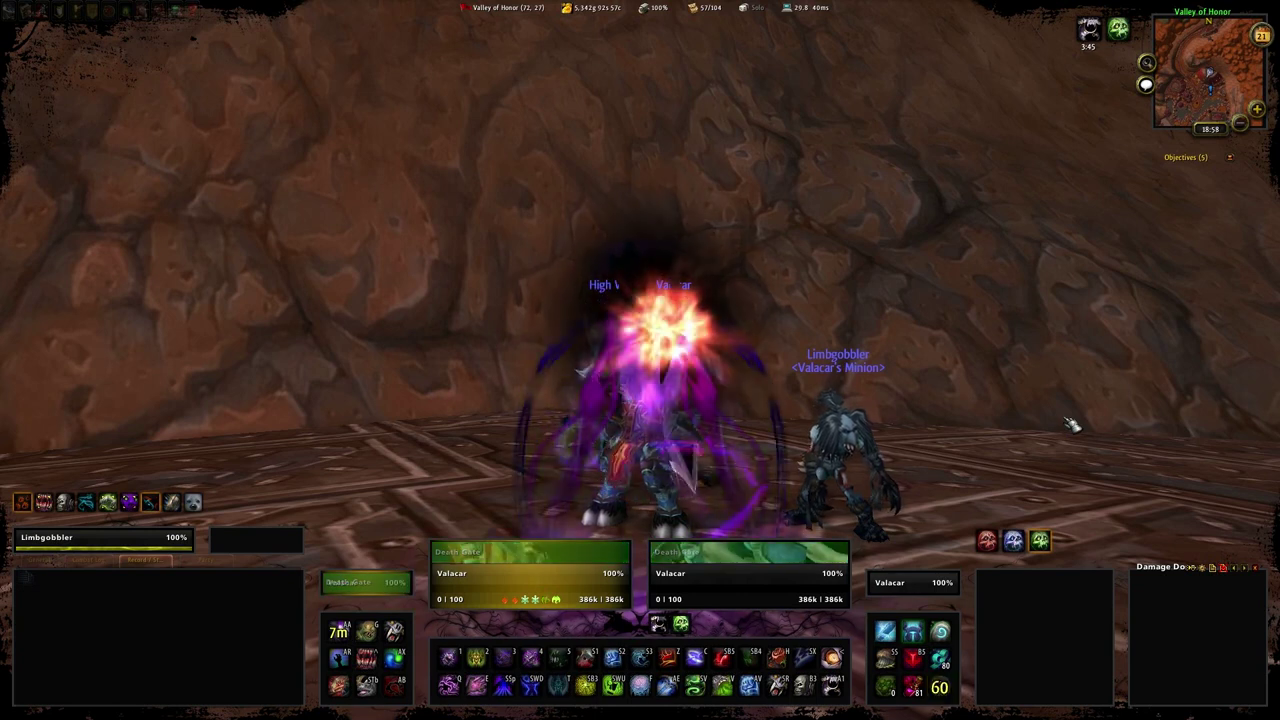
Use the ability labelled A1 on the action bar, and cast Death and Decay on the ground at the character's feet.
key("alt+1")
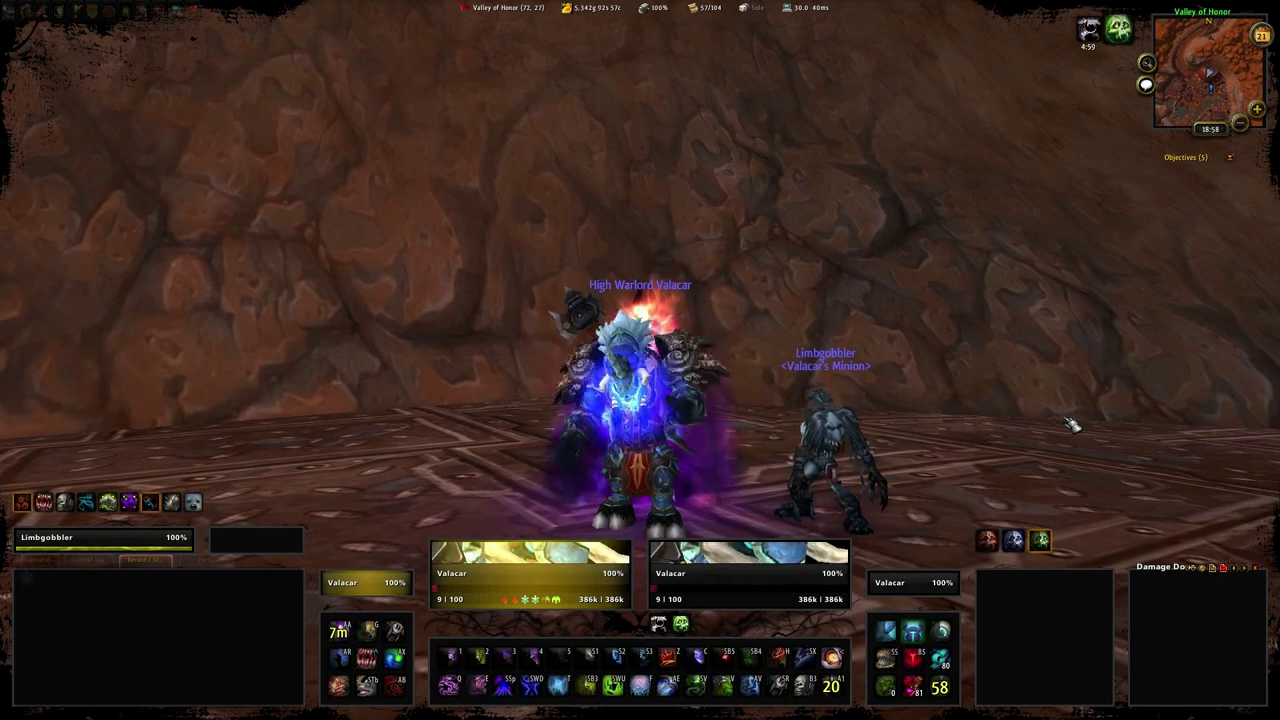
key("h")
left_click(681, 526)
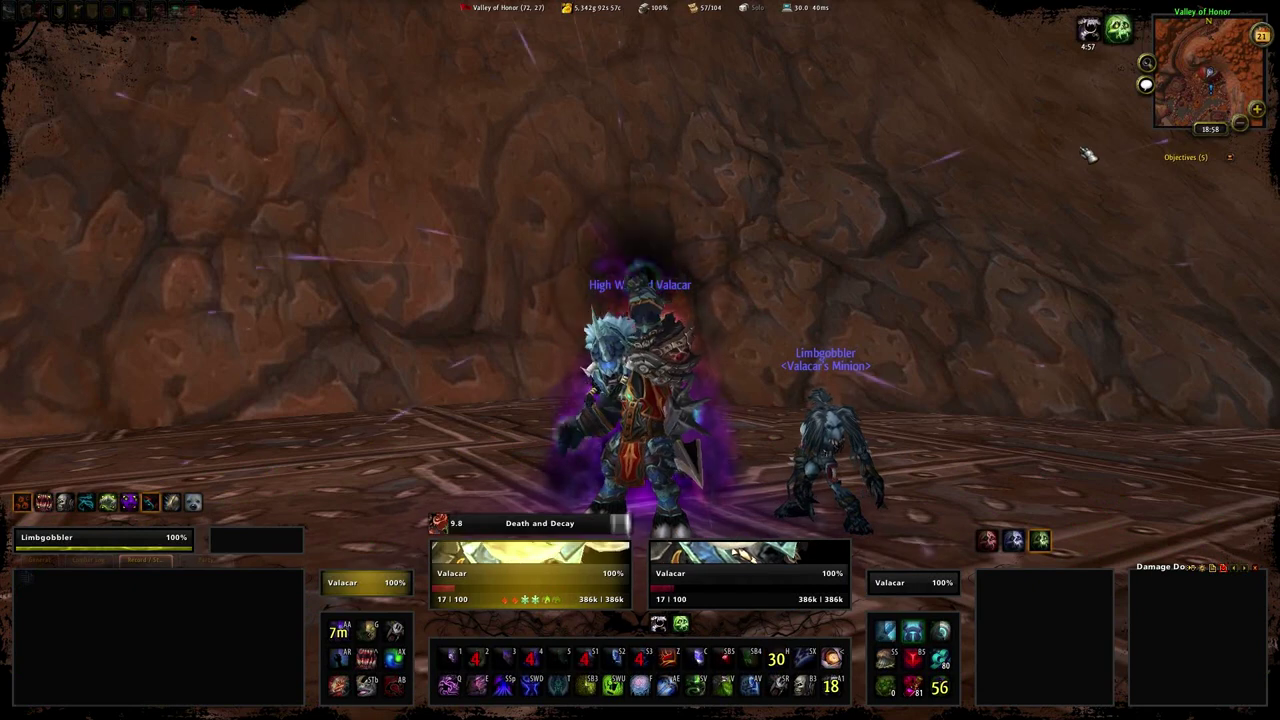